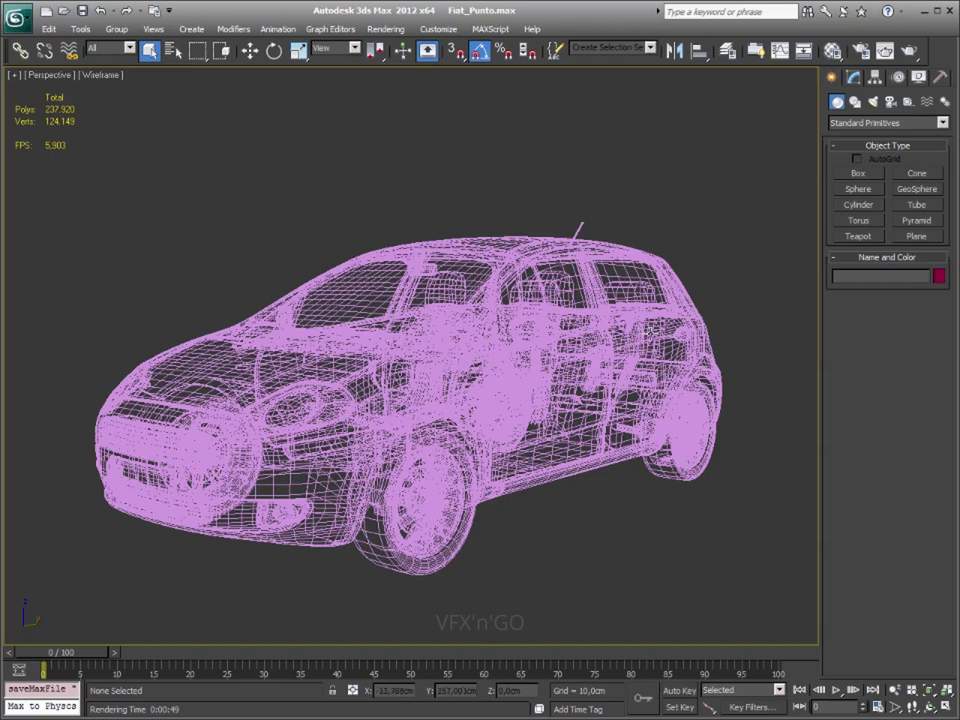
# Switch the viewport to Smooth + Highlights and orbit to view the car from behind and above
pyautogui.click(498, 286)
pyautogui.click(707, 235)
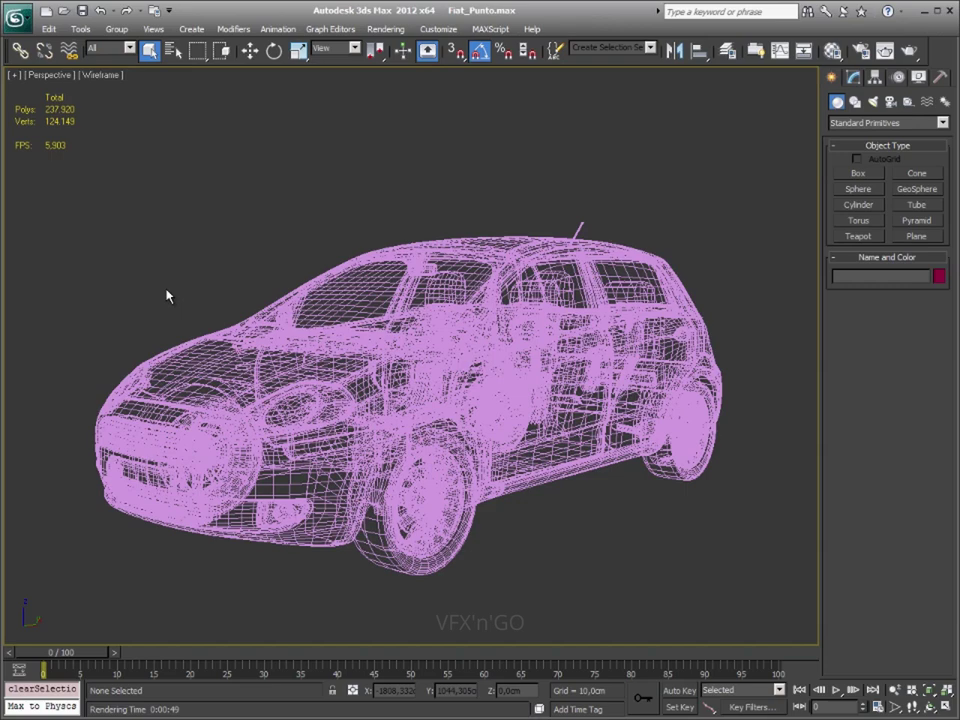
pyautogui.press('F3')
pyautogui.moveTo(167, 296)
pyautogui.keyDown('alt'); pyautogui.mouseDown(button='middle')
pyautogui.moveTo(380, 456)
pyautogui.moveTo(506, 401)
pyautogui.moveTo(514, 374)
pyautogui.moveTo(615, 365)
pyautogui.mouseUp(button='middle'); pyautogui.keyUp('alt')
pyautogui.scroll(3, 380, 456)
pyautogui.scroll(5, 401, 437)
pyautogui.scroll(-5, 414, 431)
pyautogui.scroll(-3, 414, 429)
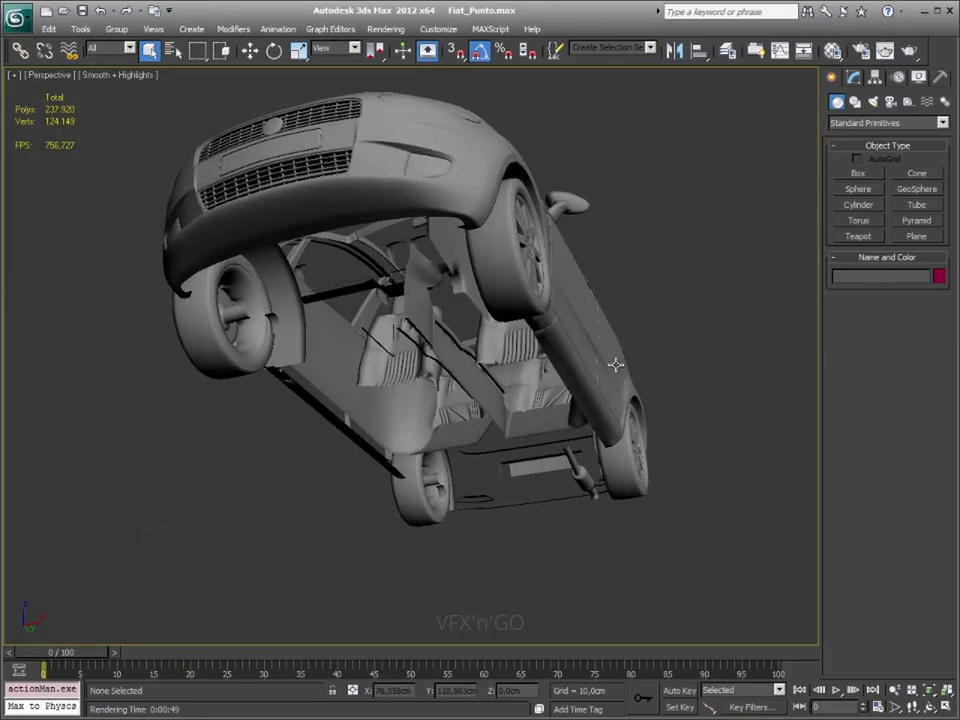
# Turn to a side-on view of the car and bring up Render Setup with 1601 × 1200 output
pyautogui.click(561, 429)
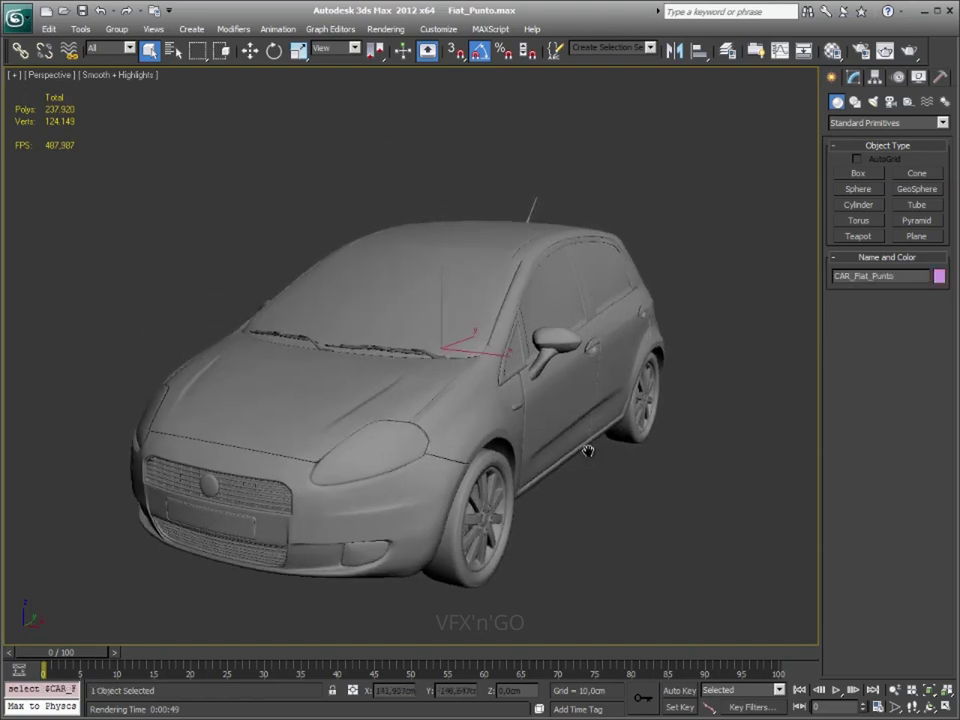
pyautogui.keyDown('alt'); pyautogui.moveTo(588, 451); pyautogui.dragTo(568, 456, button='middle'); pyautogui.keyUp('alt')
pyautogui.click(585, 532)
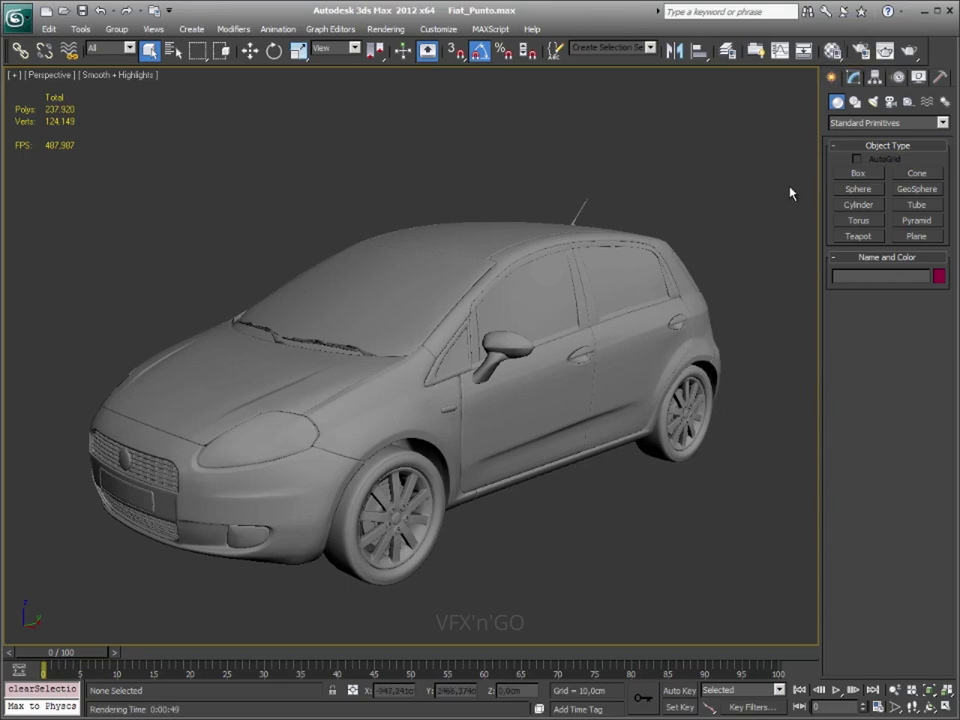
pyautogui.press('F10')
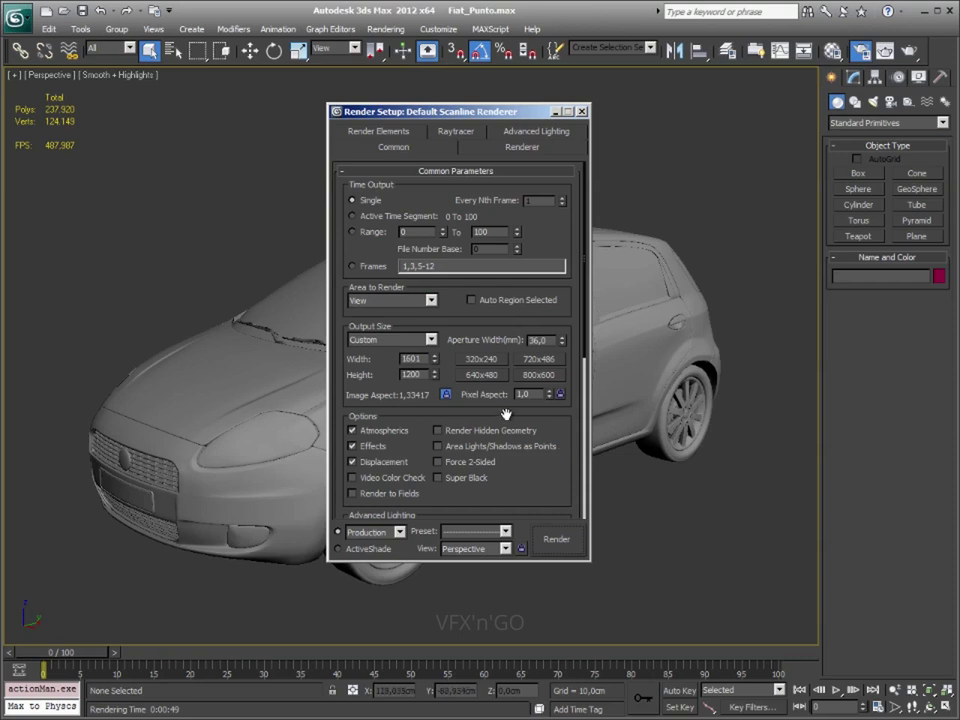
# Close Render Setup, briefly view the Material Editor, and list the viewport shading modes
pyautogui.click(582, 113)
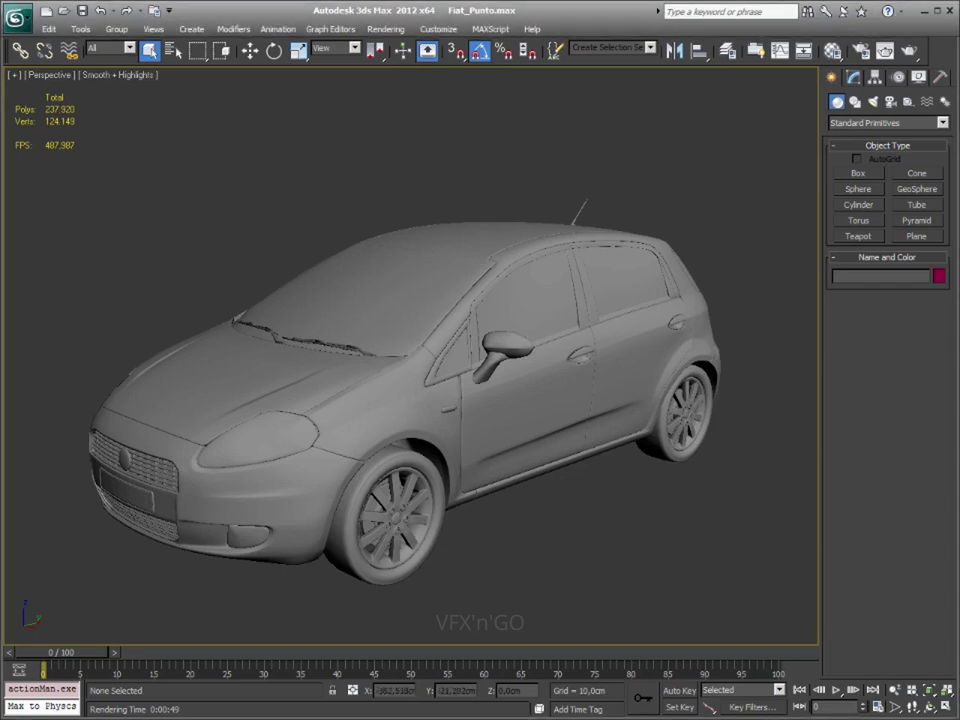
pyautogui.press('m')
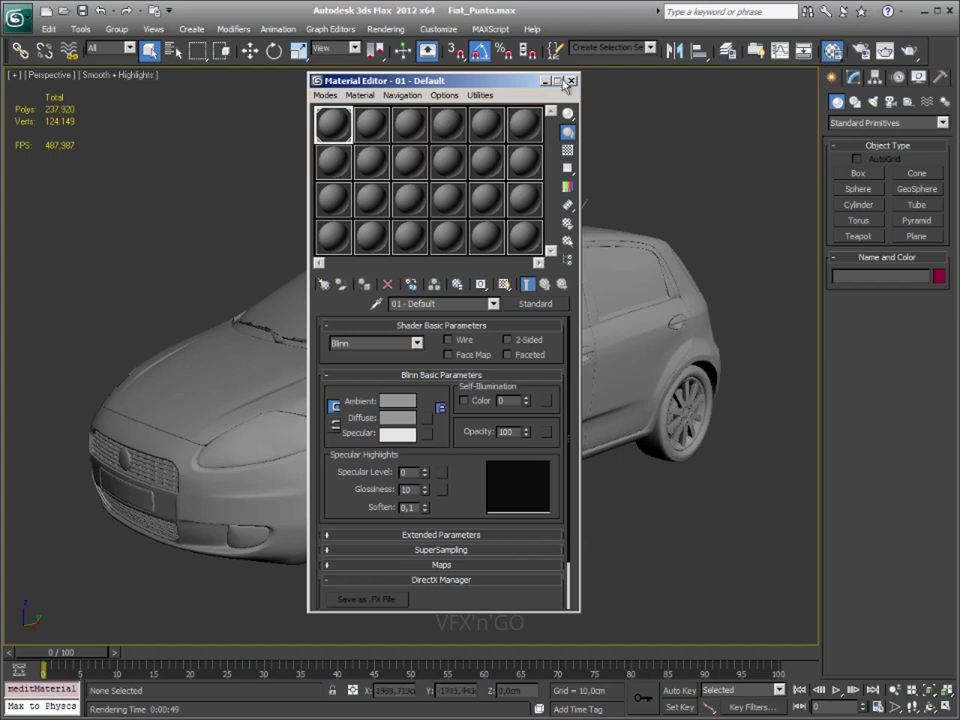
pyautogui.click(571, 81)
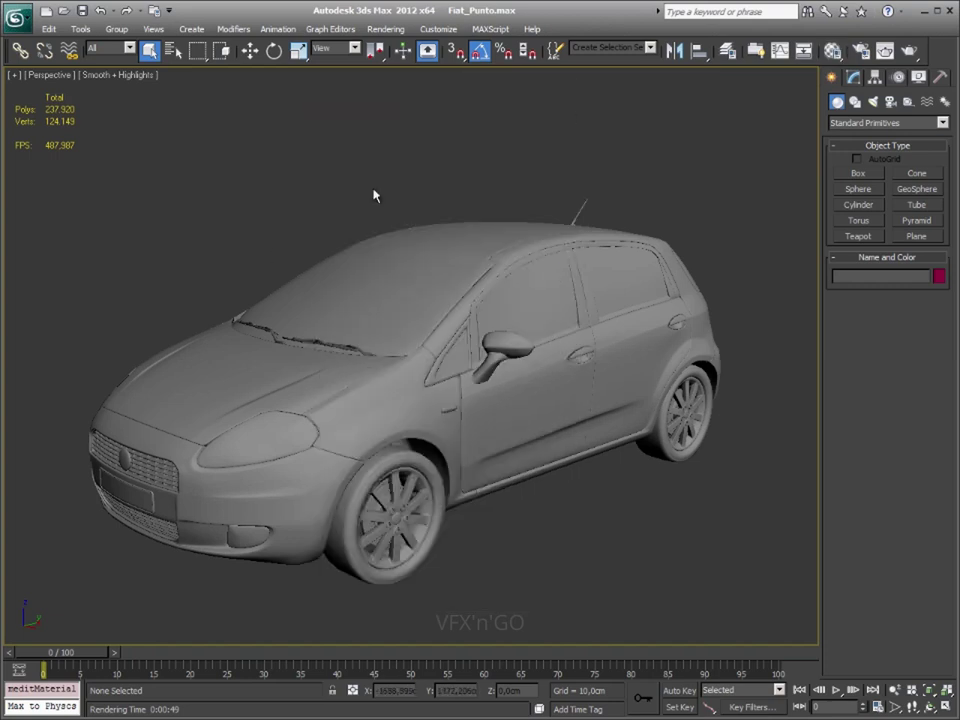
pyautogui.click(118, 76)
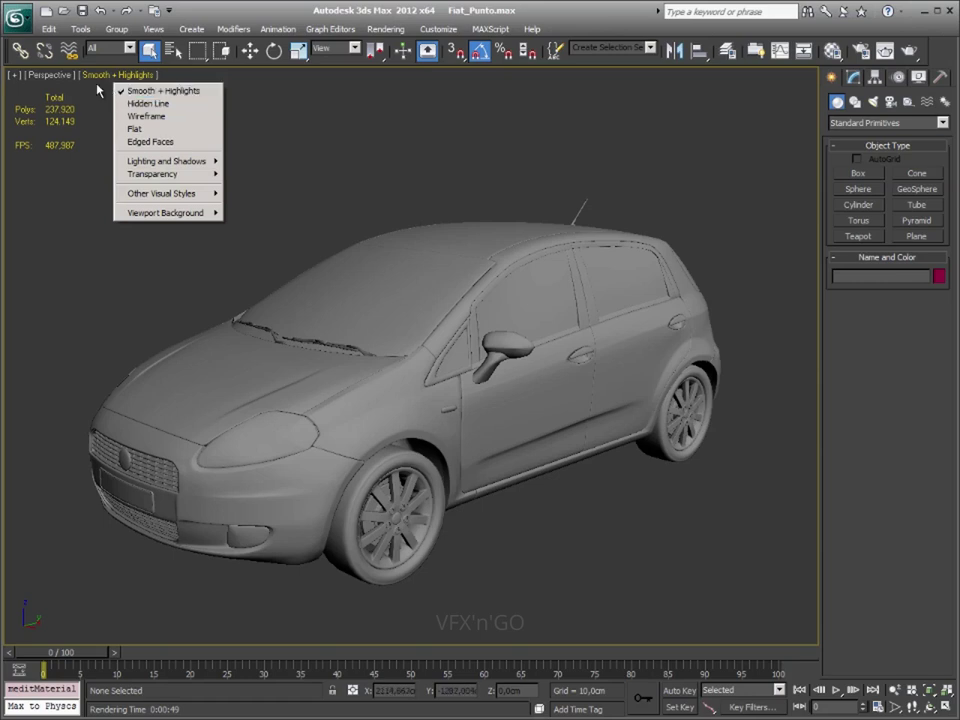
# Dismiss the Perspective view-type menu unchanged and select the CAR_Fiat_Punto body
pyautogui.click(50, 75)
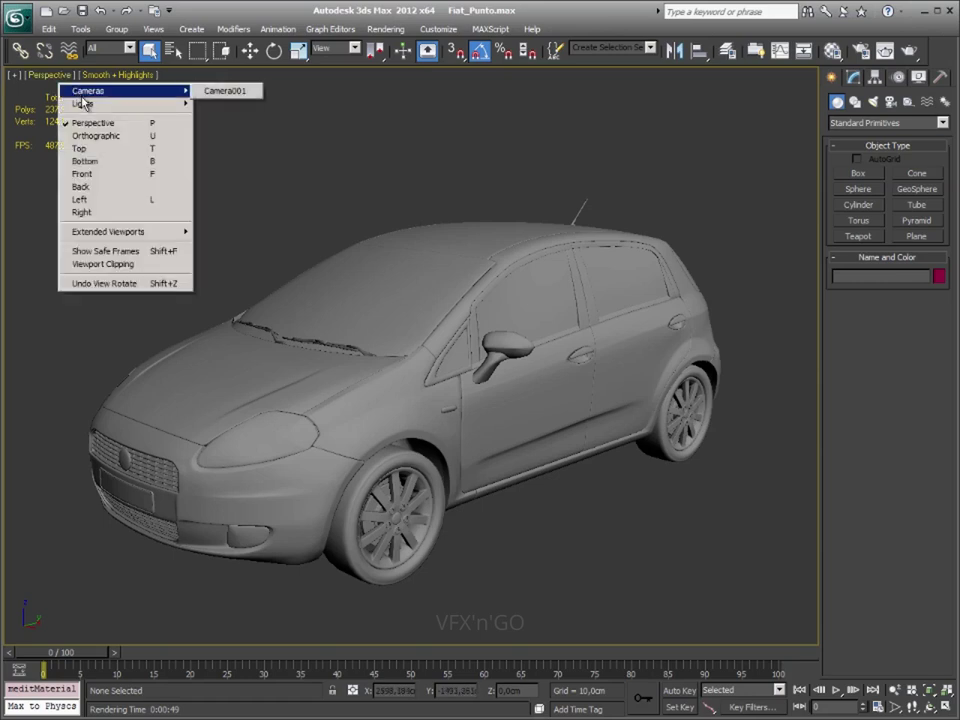
pyautogui.click(130, 271)
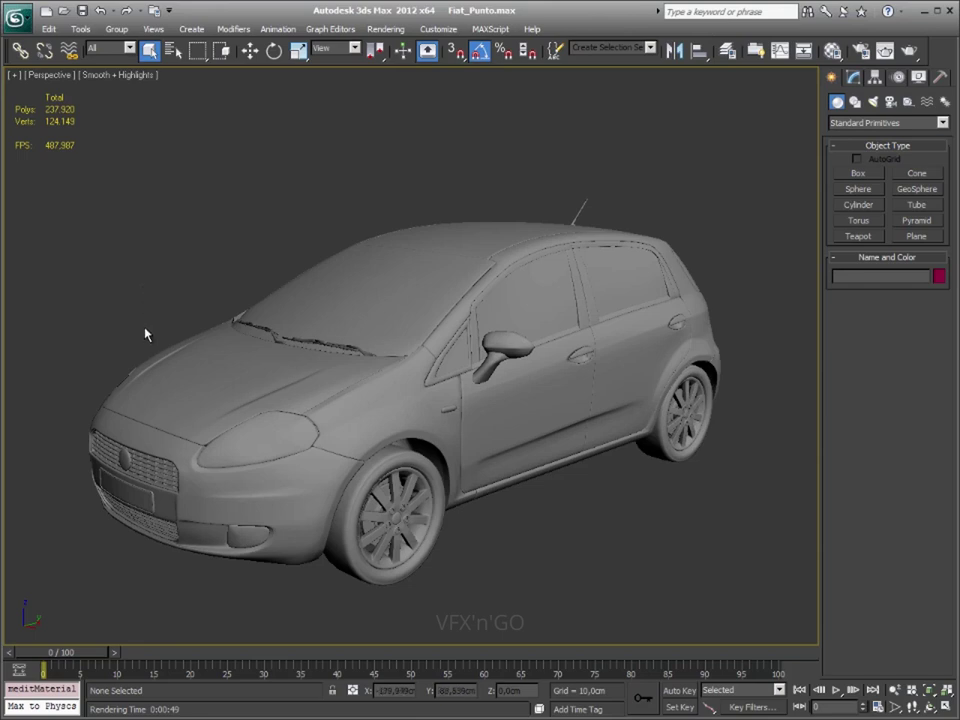
pyautogui.click(214, 391)
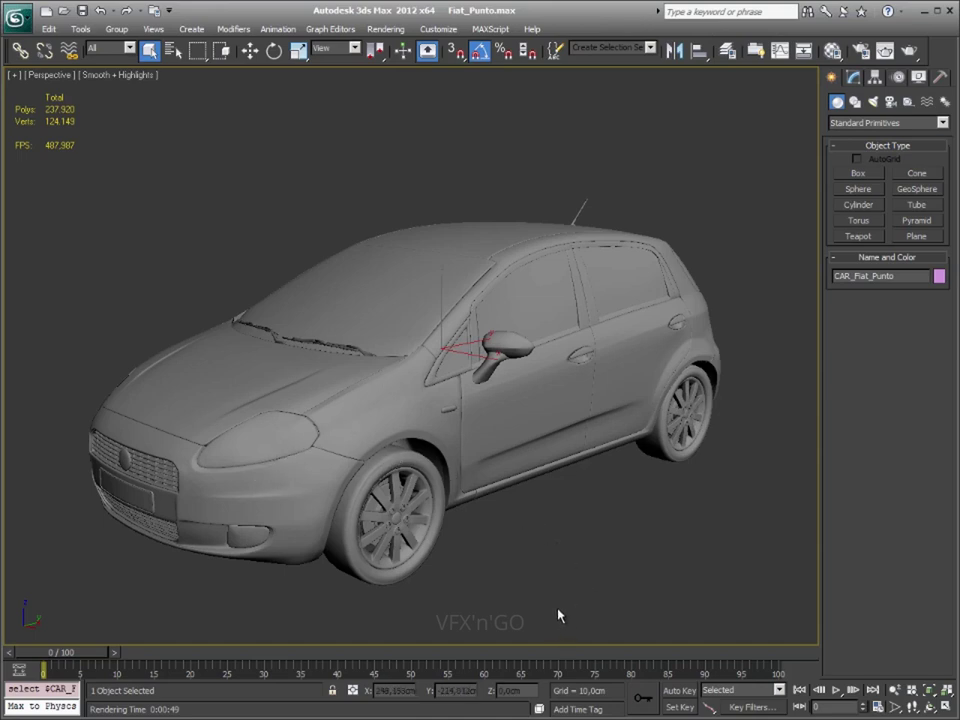
# In the Layer Manager, delete the CARROS layer and create a MESH_Body layer
pyautogui.click(727, 50)
pyautogui.click(566, 167)
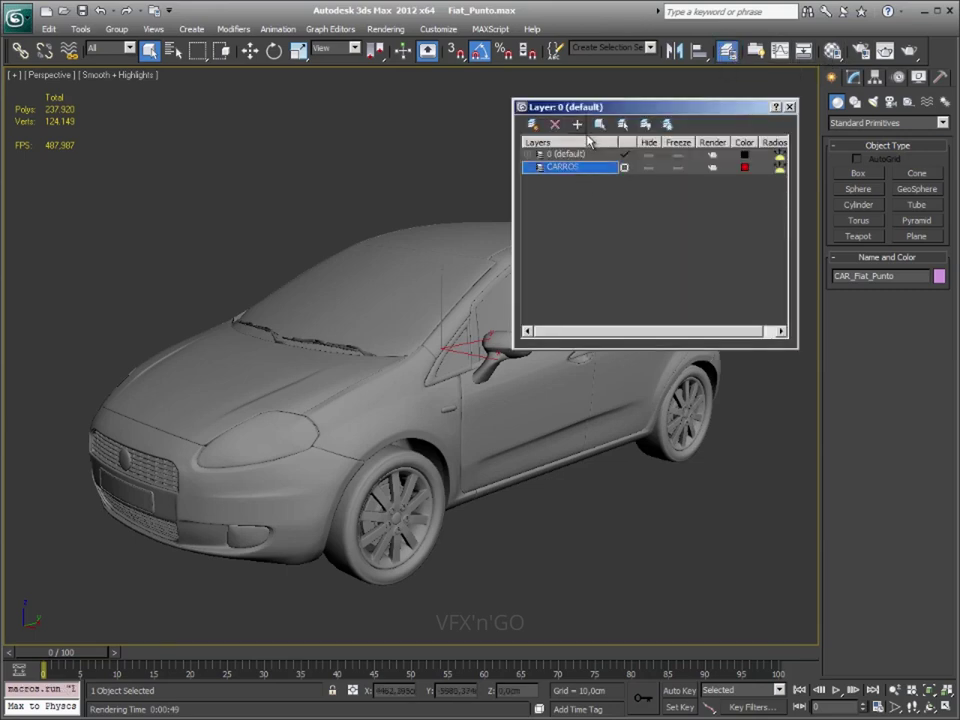
pyautogui.click(555, 124)
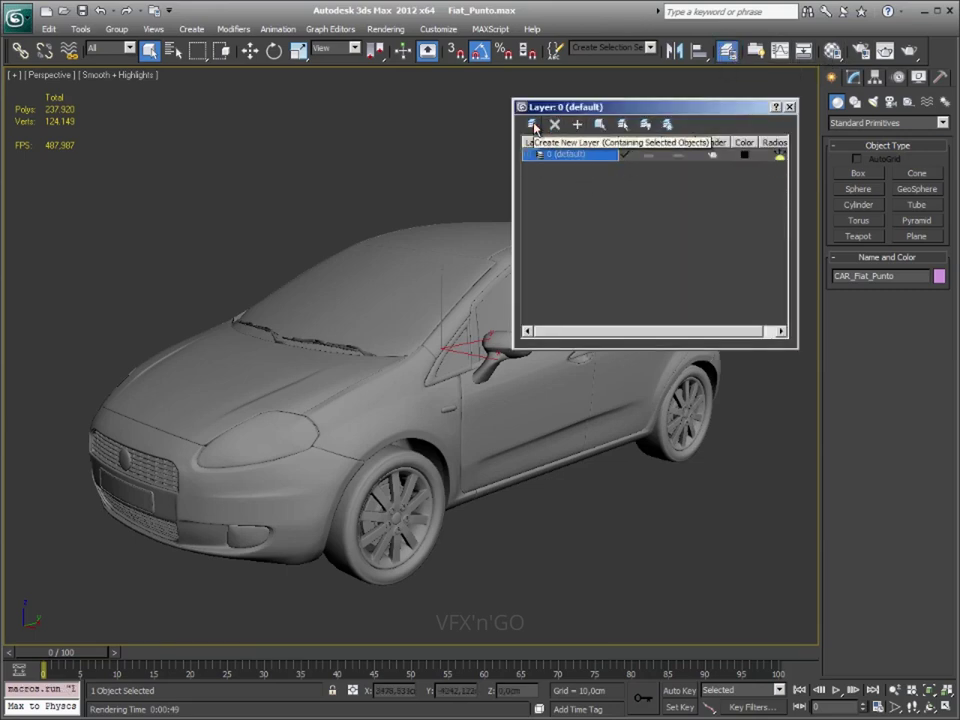
pyautogui.click(532, 124)
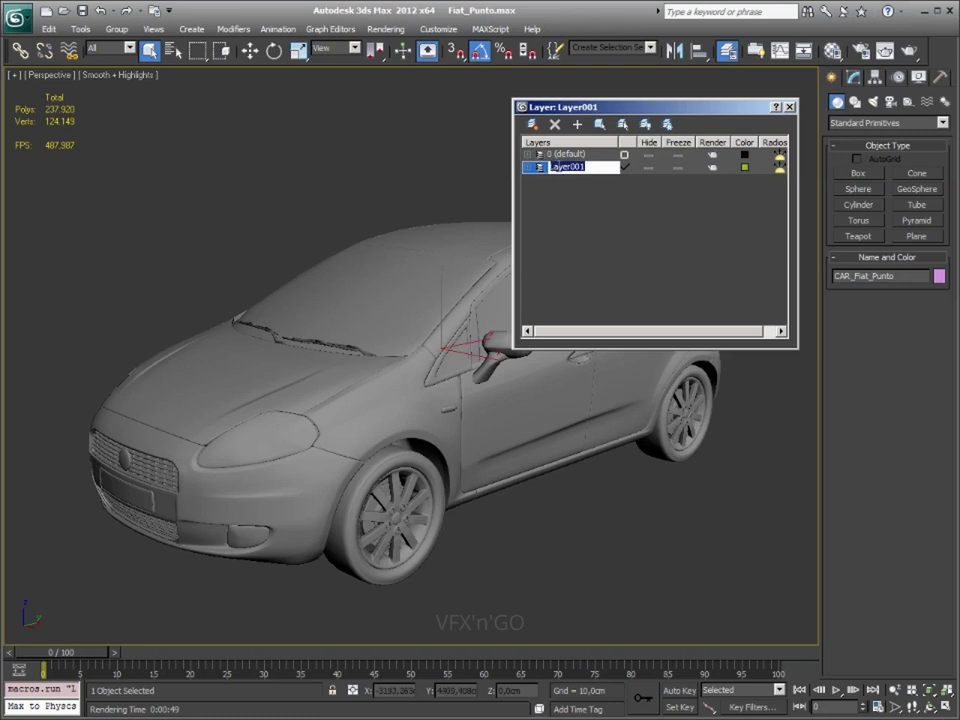
pyautogui.write('Body')
pyautogui.write('_')
pyautogui.press('BackSpace')
pyautogui.click(550, 167)
pyautogui.write('M')
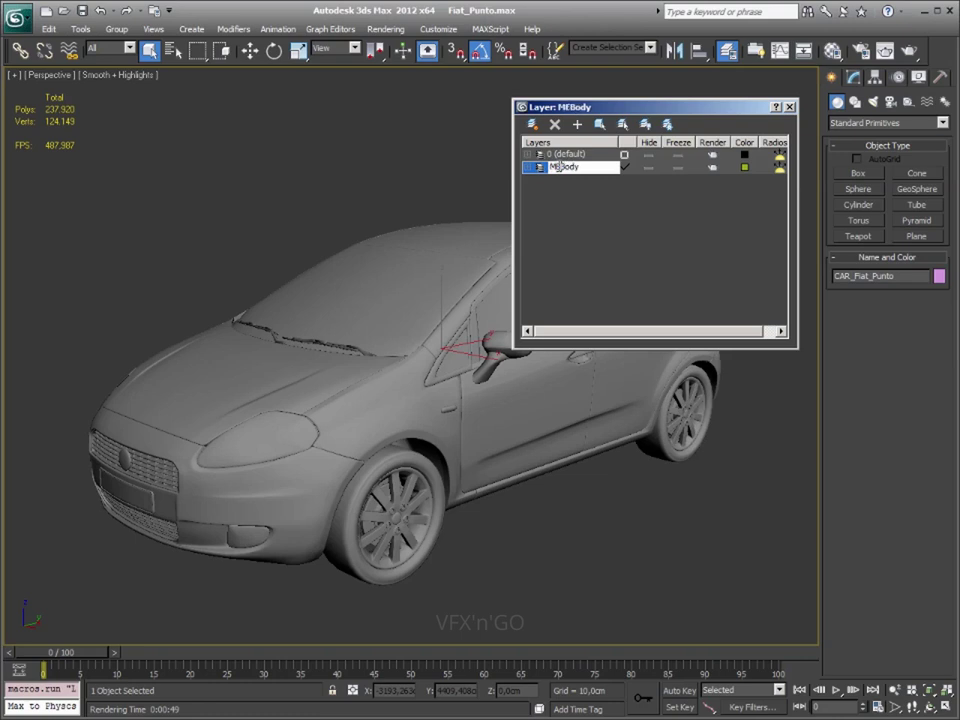
pyautogui.write('ESH_')
pyautogui.press('Return')
# Add three more layers named MESH_Wheel, CTRL_SHAPE and CTRL_HELPER
pyautogui.click(532, 124)
pyautogui.click(549, 170)
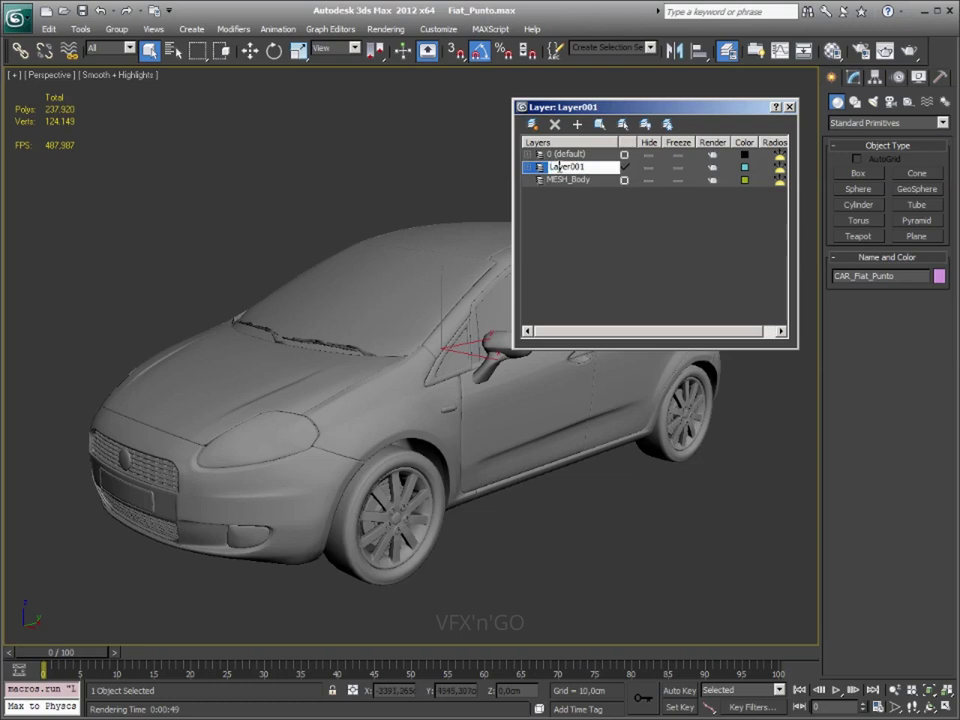
pyautogui.write('MESH')
pyautogui.write('_Whe')
pyautogui.write('el')
pyautogui.press('Return')
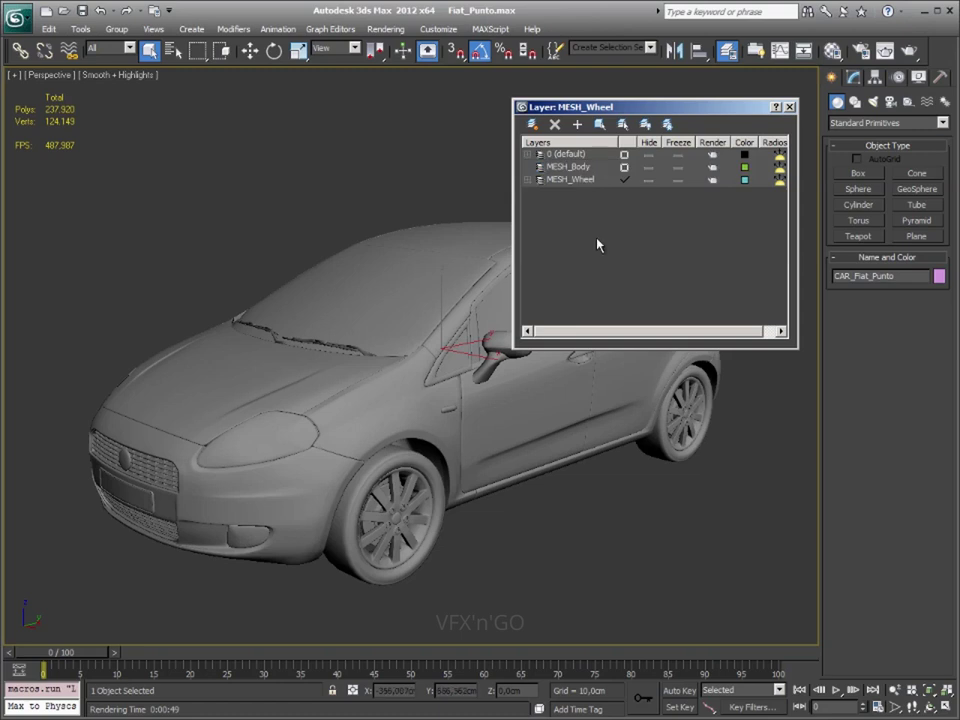
pyautogui.click(532, 124)
pyautogui.click(558, 168)
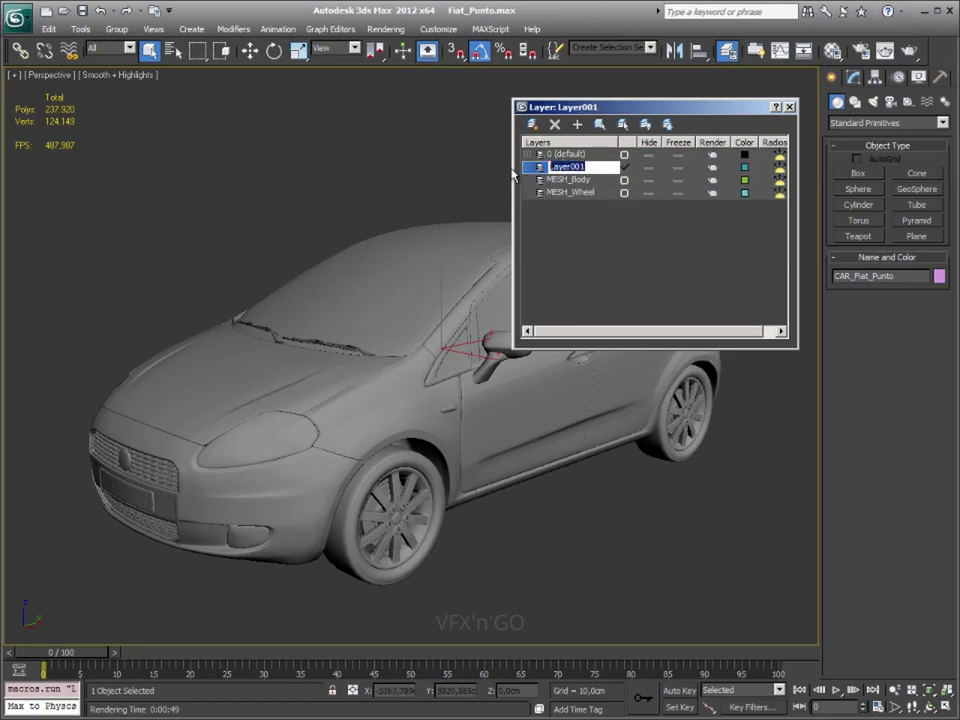
pyautogui.write('CTRL_')
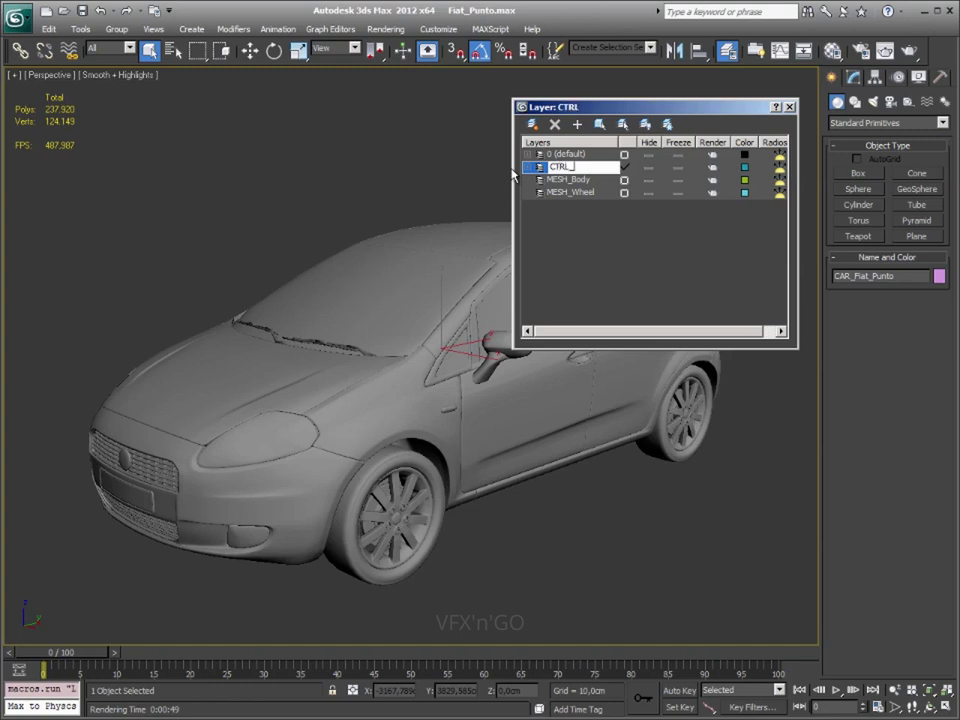
pyautogui.write('SHAPE')
pyautogui.click(579, 251)
pyautogui.click(531, 125)
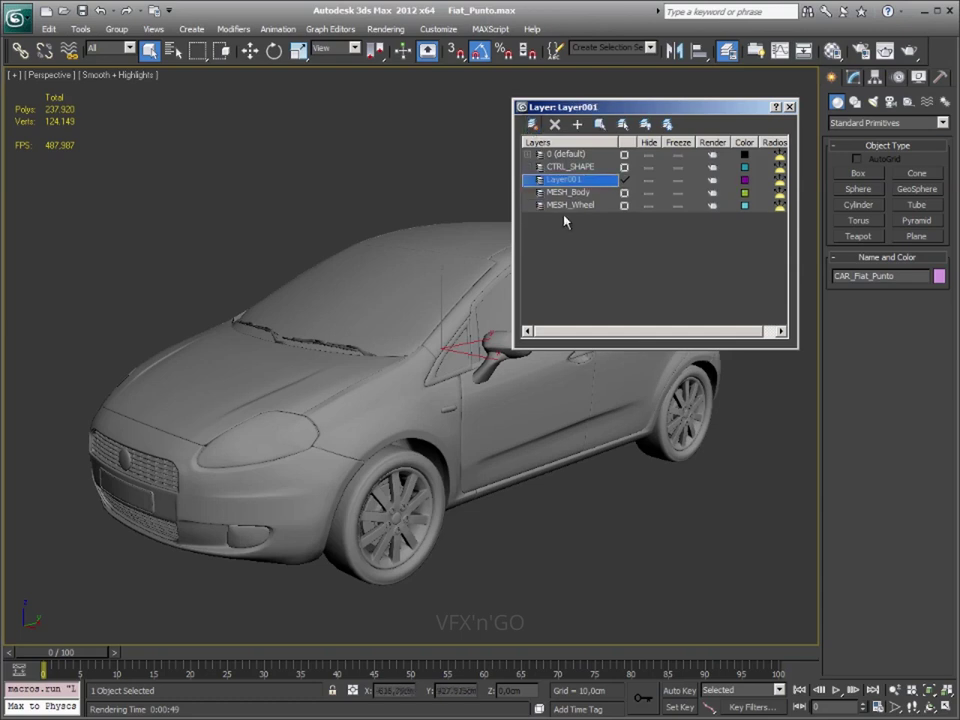
pyautogui.write('C')
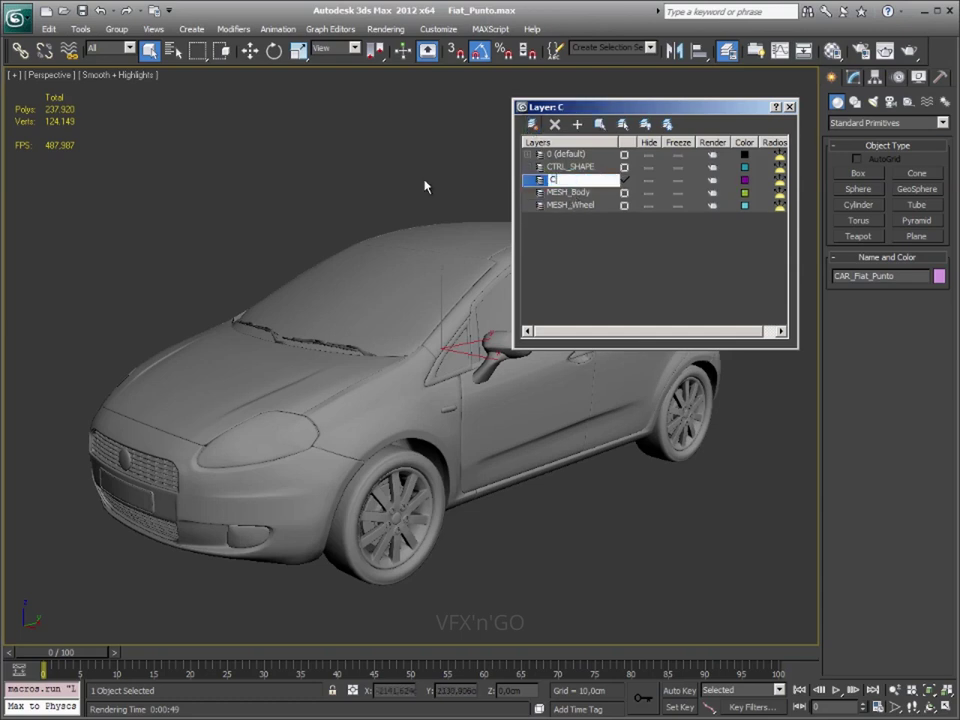
pyautogui.write('TRL_H')
pyautogui.write('ELPER')
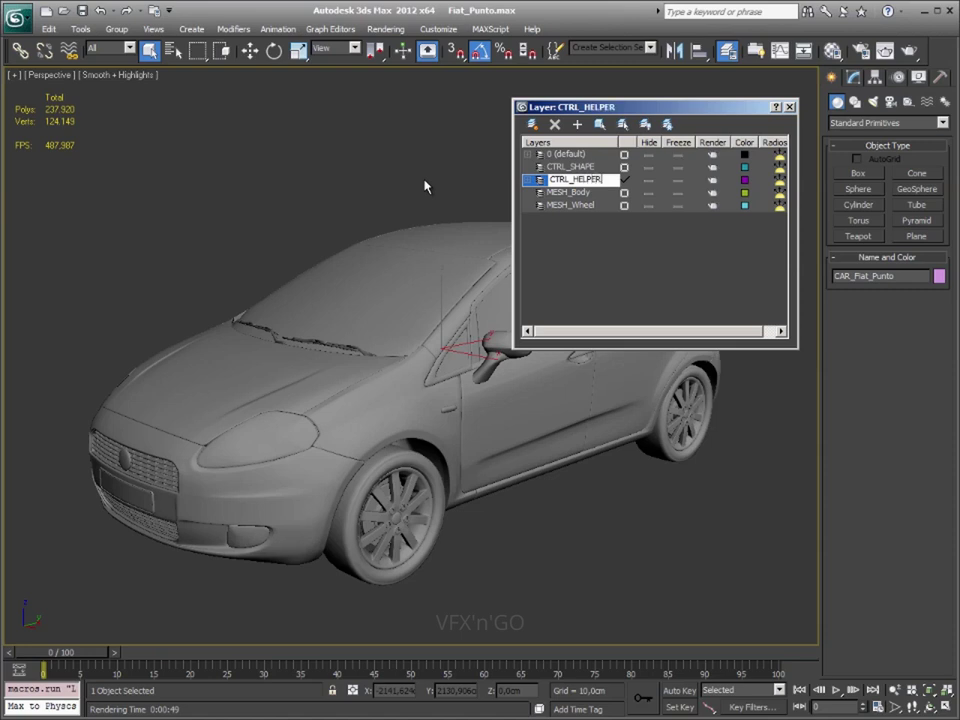
pyautogui.click(576, 296)
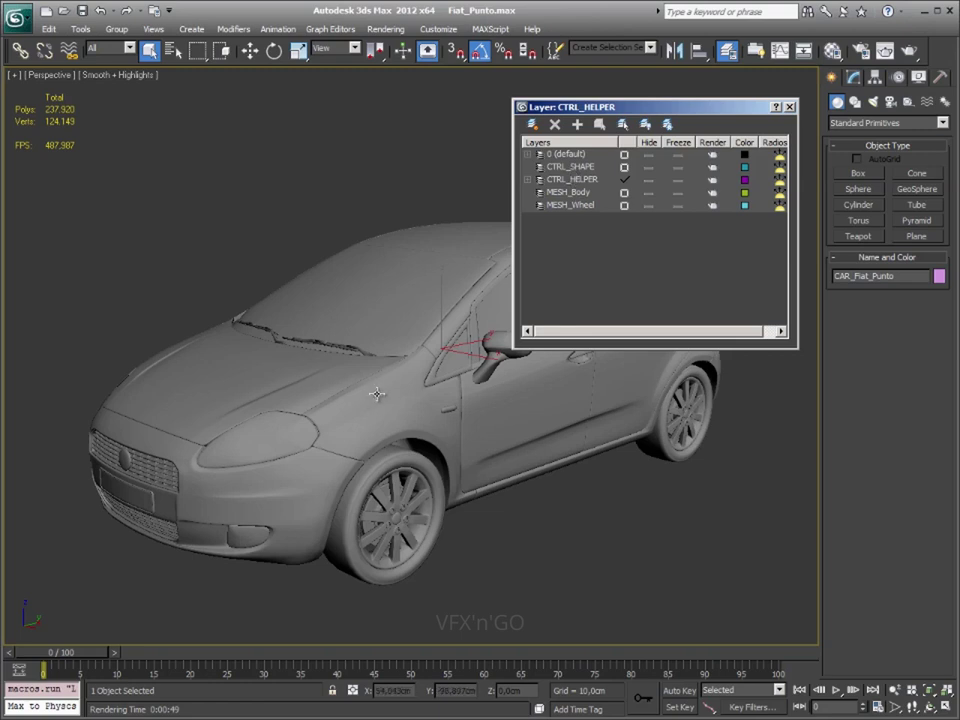
# Rename the CTRL_SHAPE layer to PUNTO_CTRL_SHAPE and widen the layer name column
pyautogui.click(553, 166)
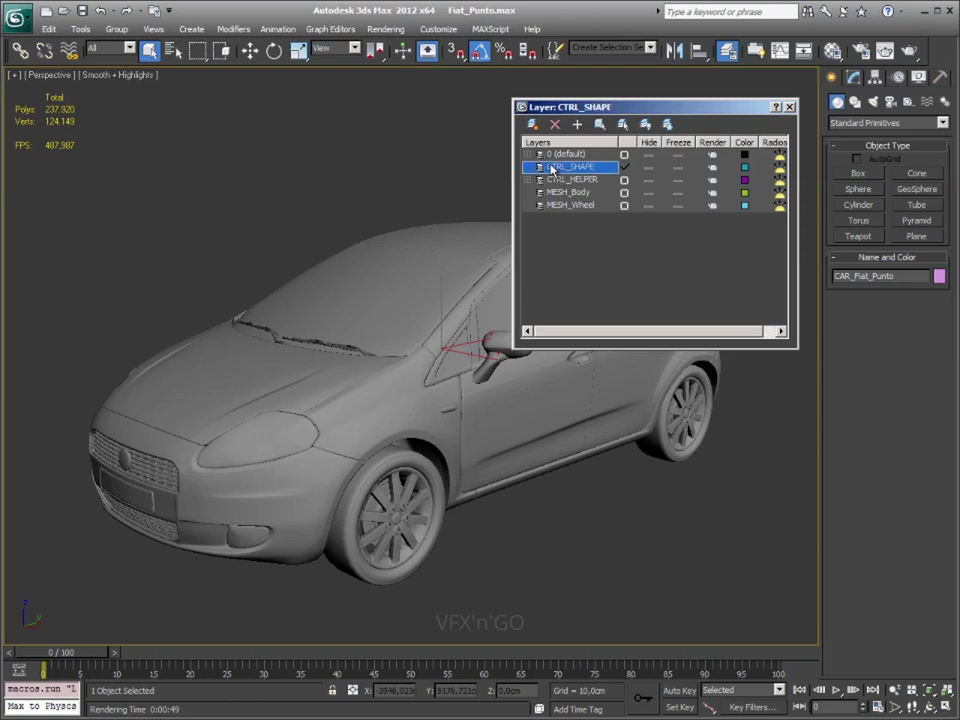
pyautogui.click(550, 166)
pyautogui.click(610, 167)
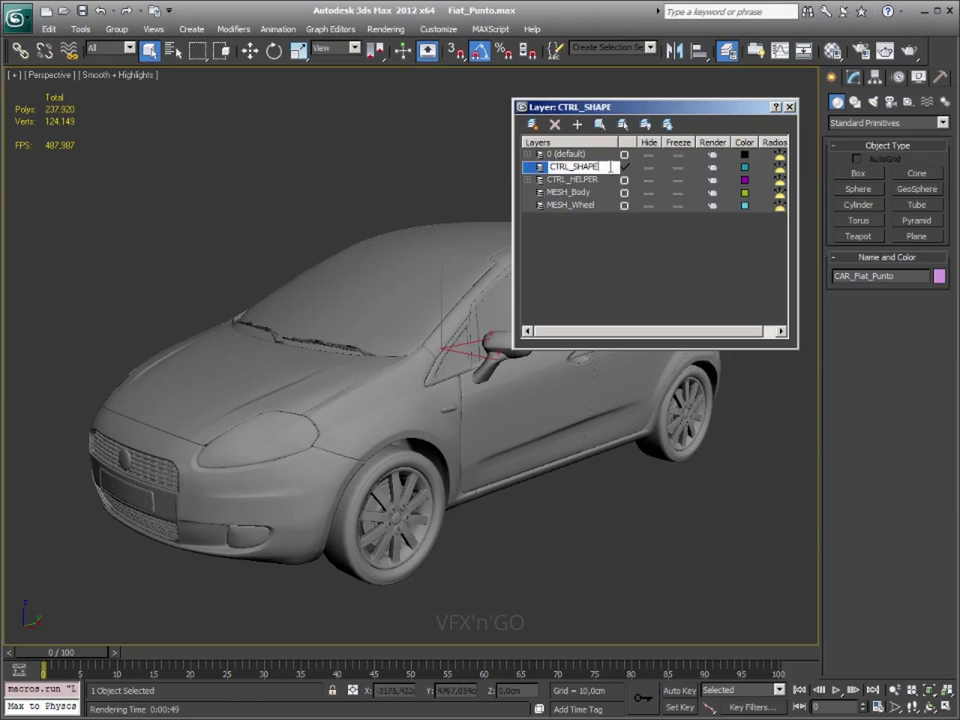
pyautogui.press('Home')
pyautogui.write('P')
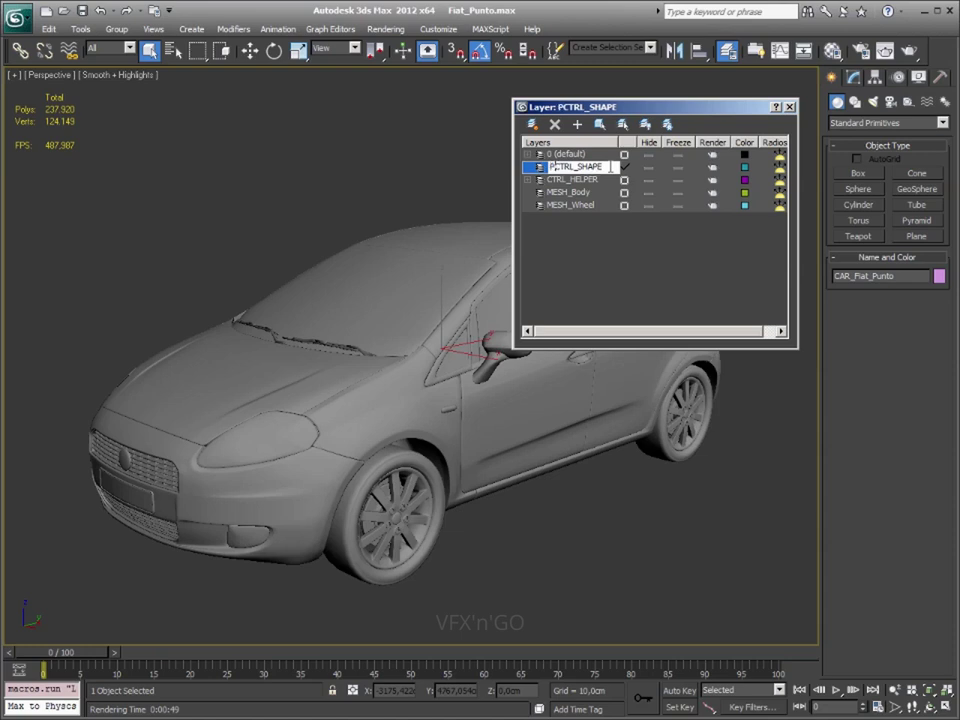
pyautogui.write('unto_')
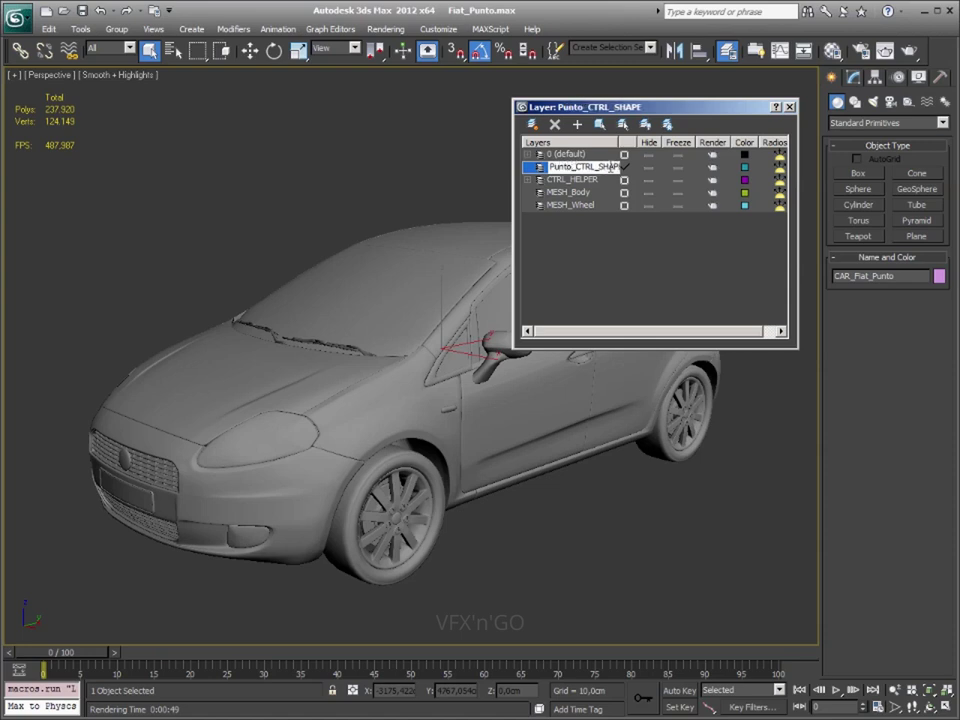
pyautogui.hotkey('shift', 'Left')
pyautogui.hotkey('shift', 'Left')
pyautogui.hotkey('shift', 'Left')
pyautogui.hotkey('shift', 'Left')
pyautogui.hotkey('shift', 'Left')
pyautogui.hotkey('shift', 'Left')
pyautogui.press('BackSpace')
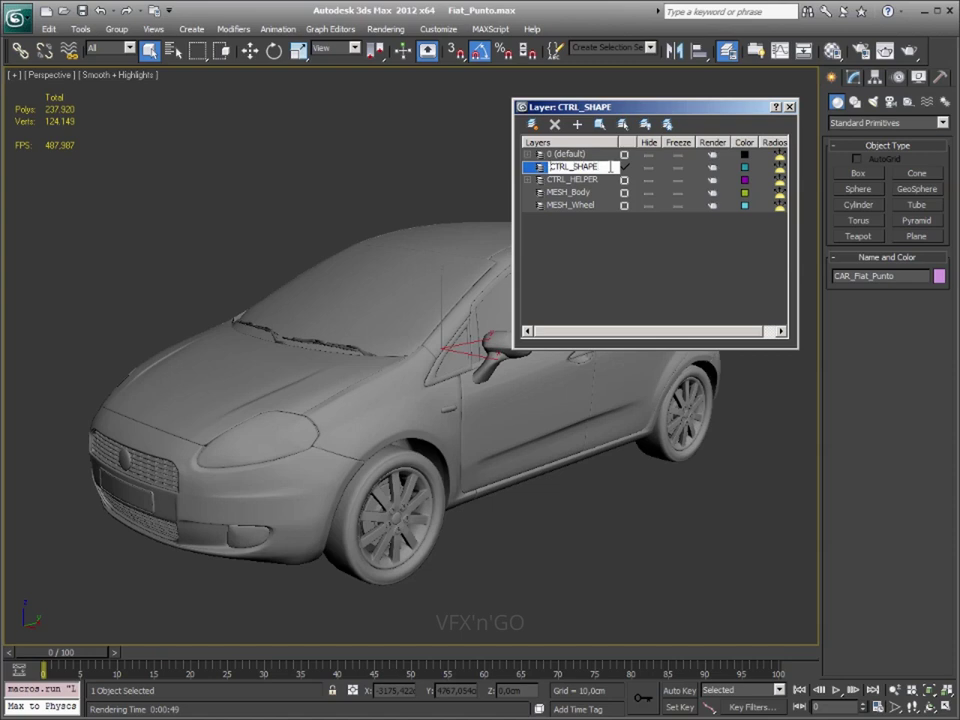
pyautogui.write('PUN')
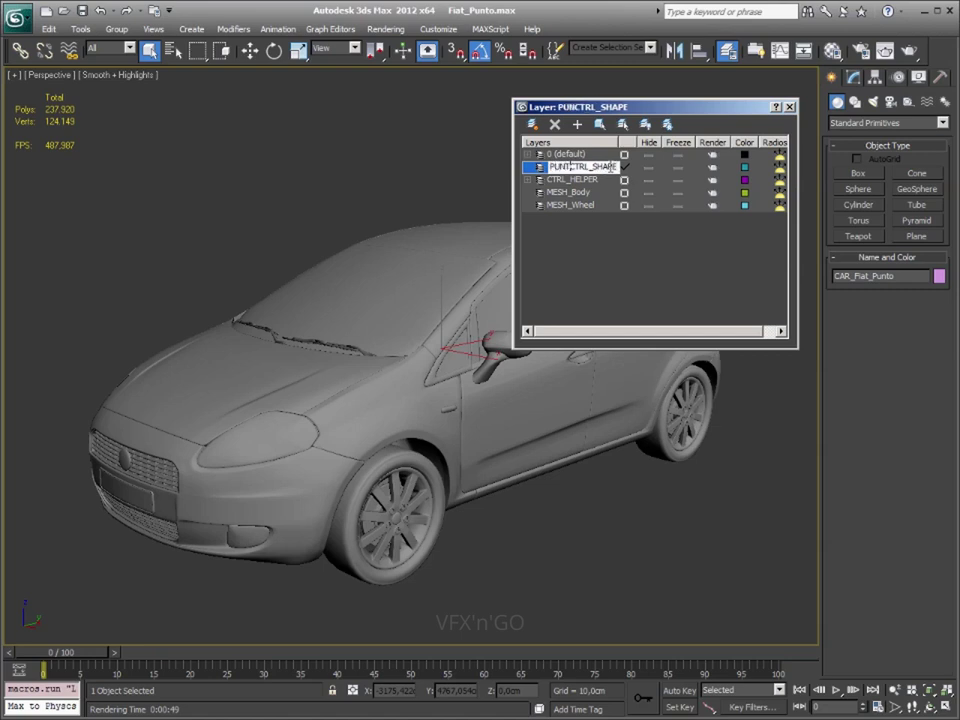
pyautogui.write('TO_')
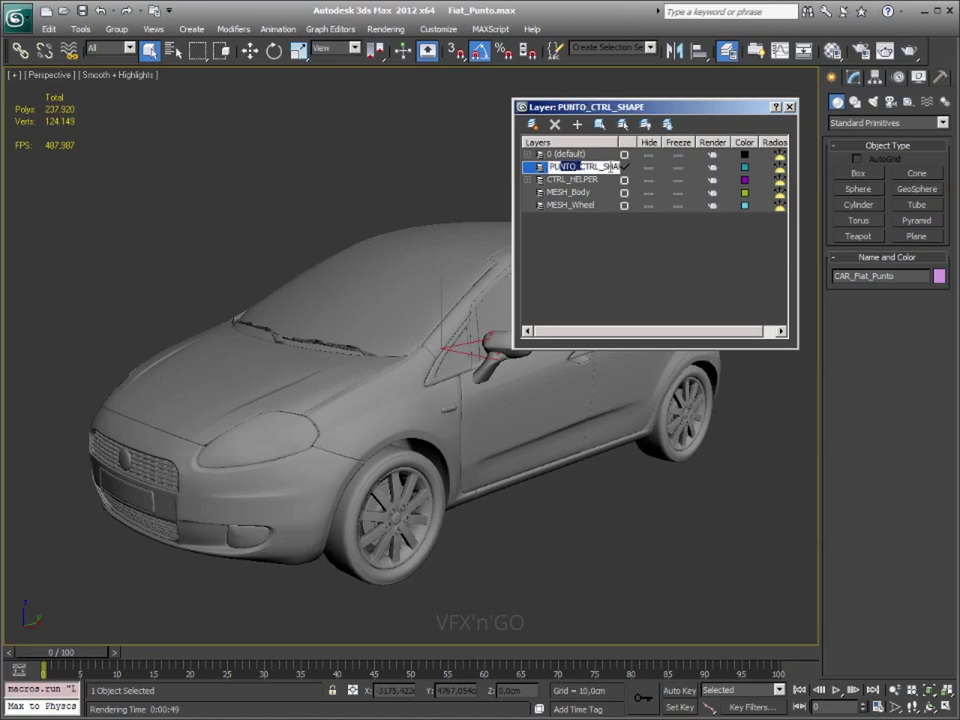
pyautogui.press('Return')
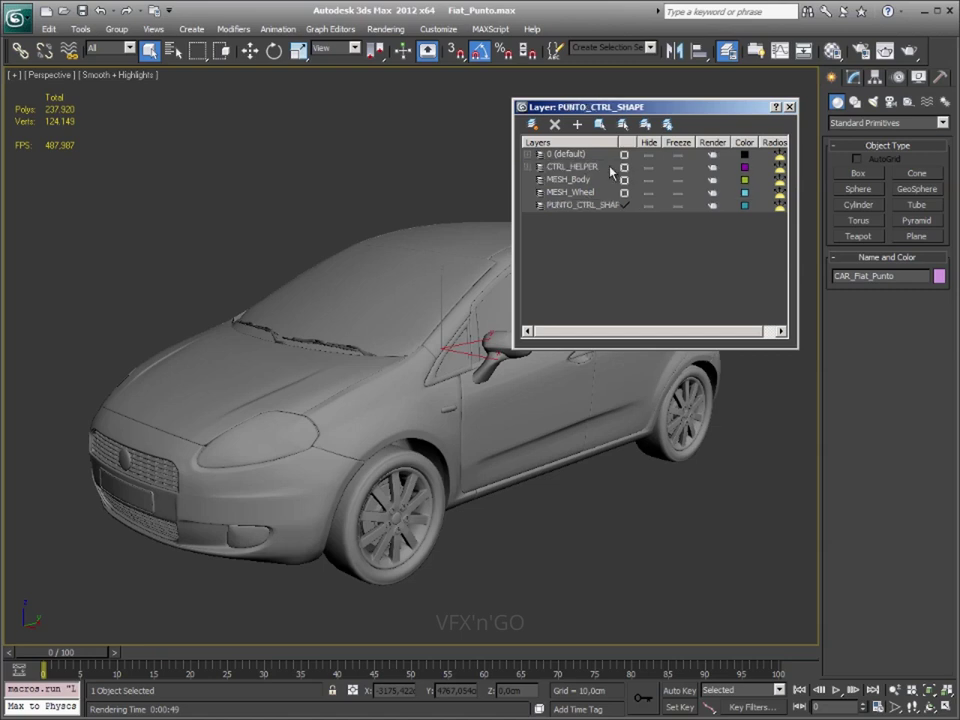
pyautogui.moveTo(617, 142)
pyautogui.mouseDown()
pyautogui.moveTo(677, 143)
pyautogui.moveTo(645, 143)
pyautogui.mouseUp()
# Prefix the wheel and body layers with PUNTO_, giving PUNTO_MESH_Wheel and PUNTO_MESH_Body
pyautogui.rightClick(562, 193)
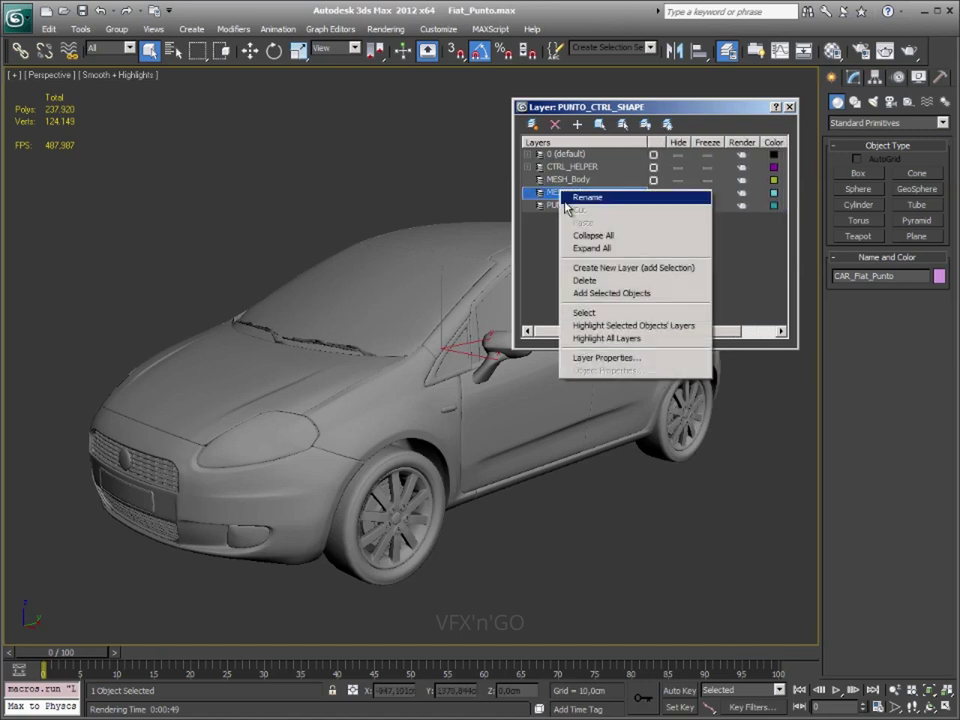
pyautogui.click(566, 199)
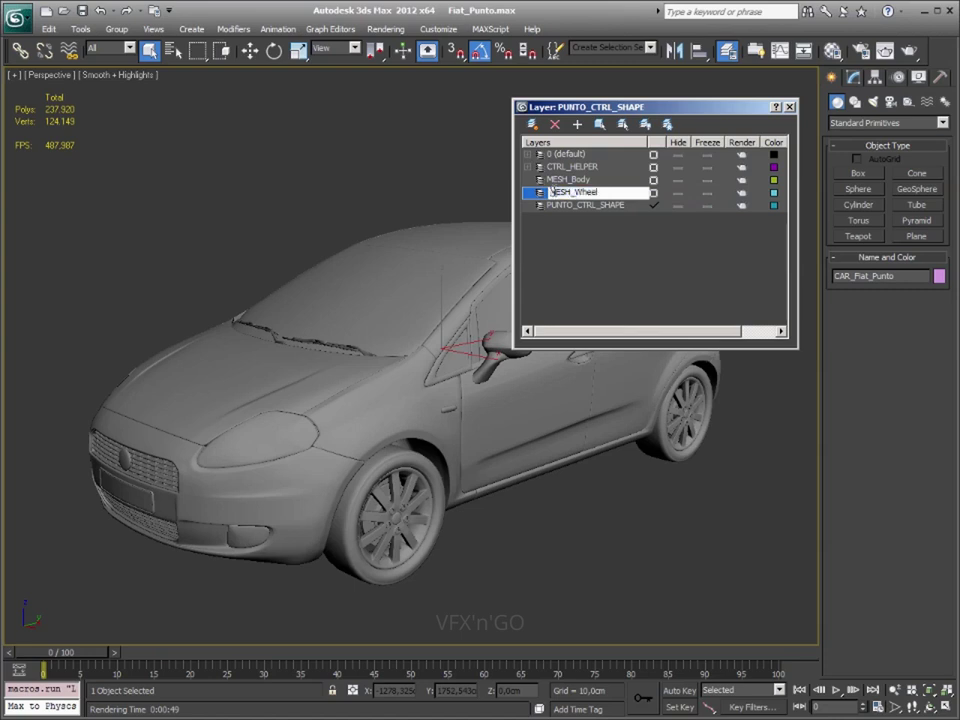
pyautogui.write('PUNTO_')
pyautogui.press('Return')
pyautogui.rightClick(565, 186)
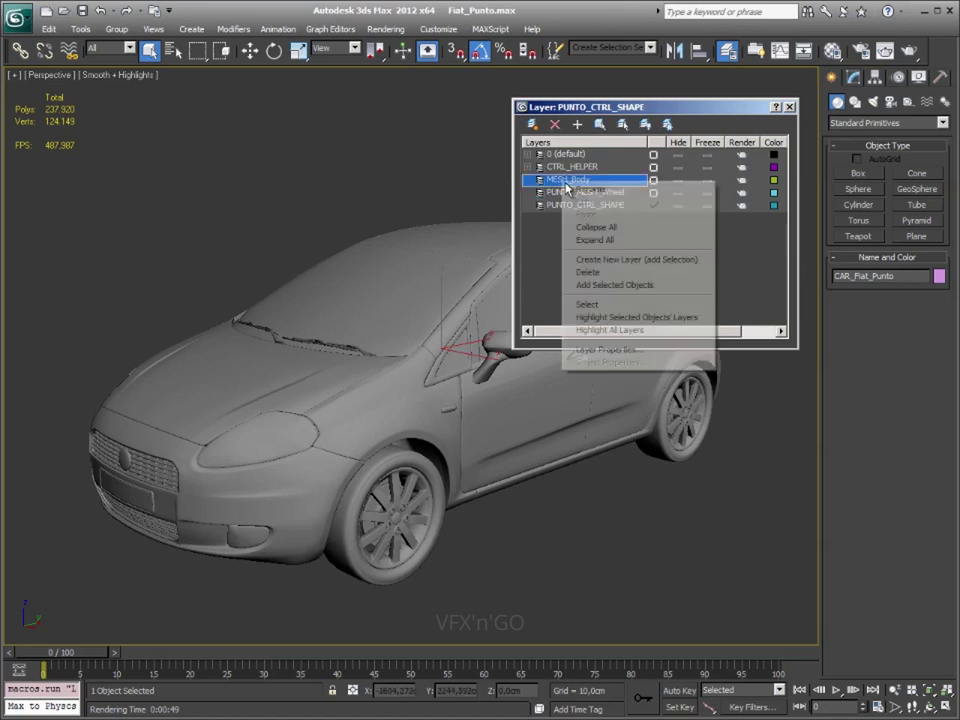
pyautogui.click(590, 191)
pyautogui.write('PUNTO_')
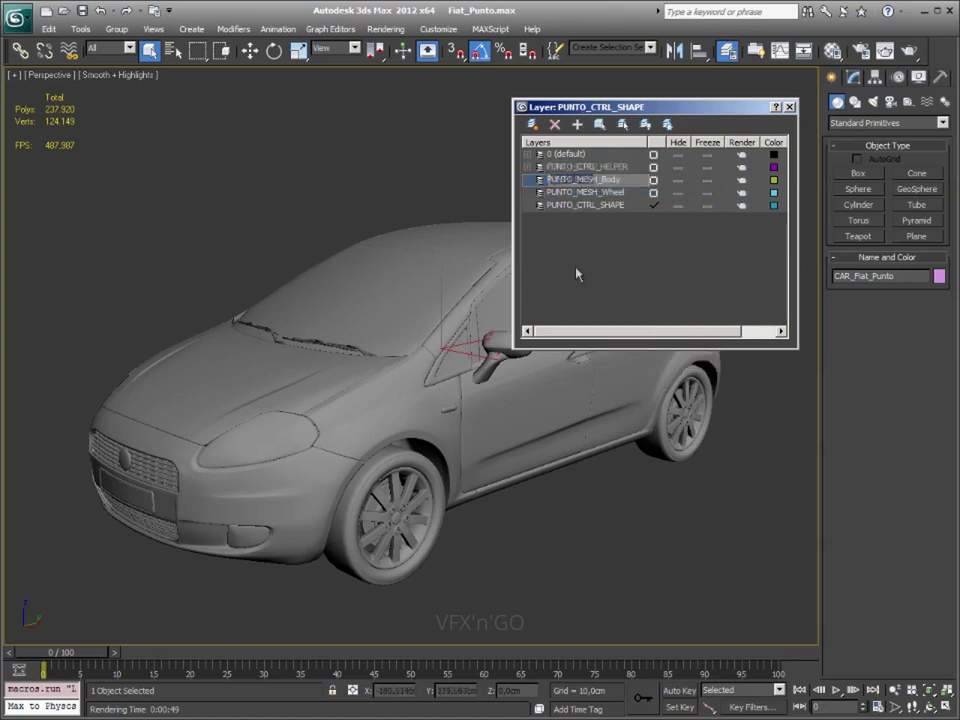
pyautogui.press('Return')
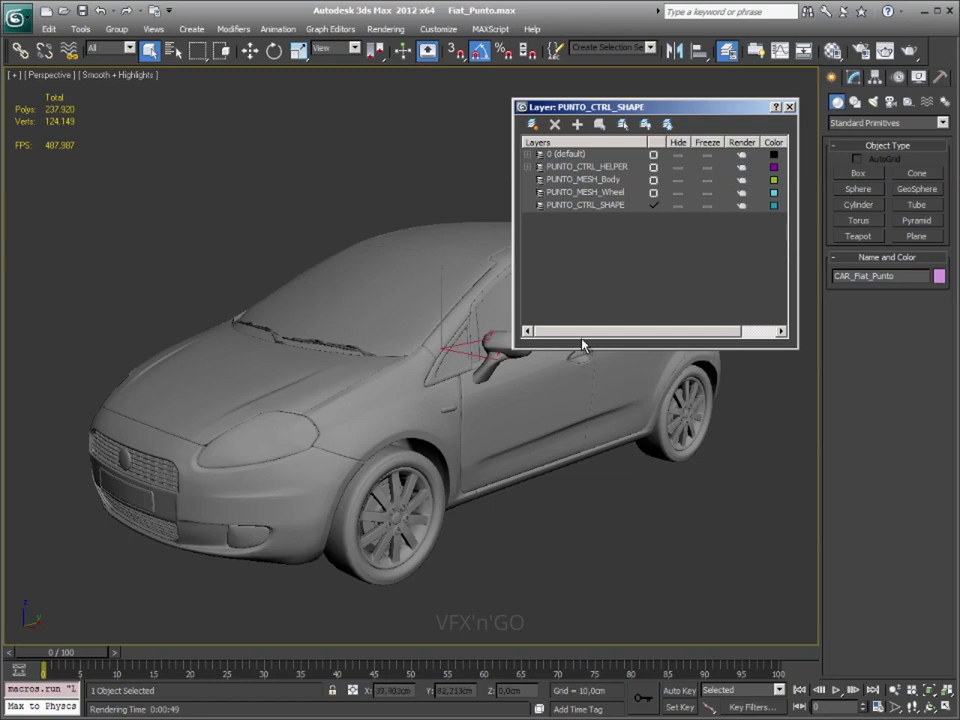
# Close the Layer Manager, save the scene, and select CAR_Fiat_Punto to show its modifier stack
pyautogui.click(642, 564)
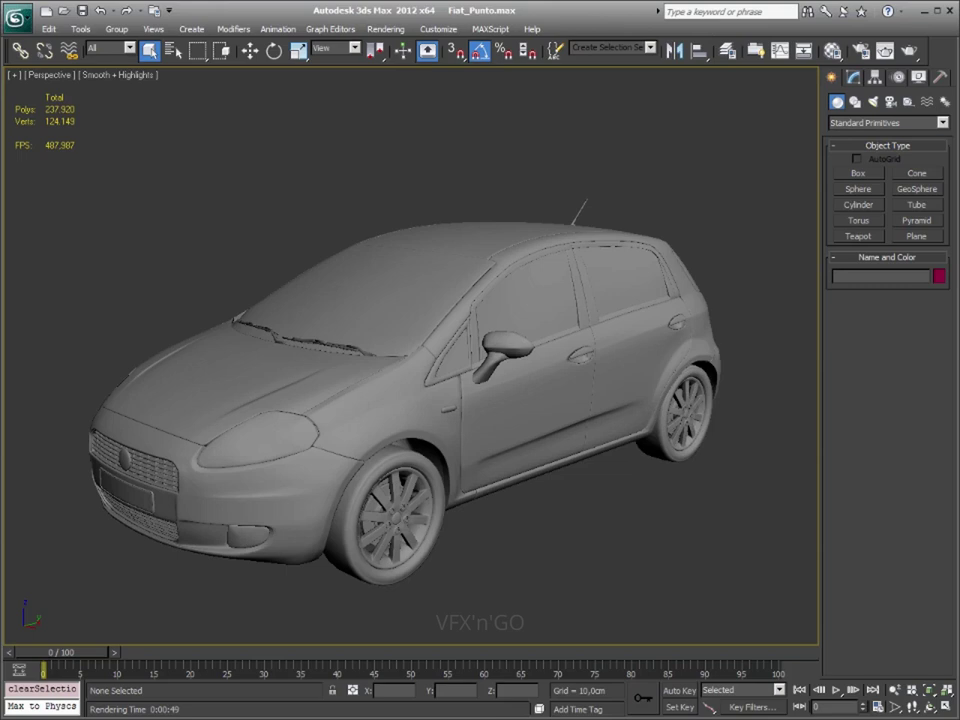
pyautogui.hotkey('ctrl', 's')
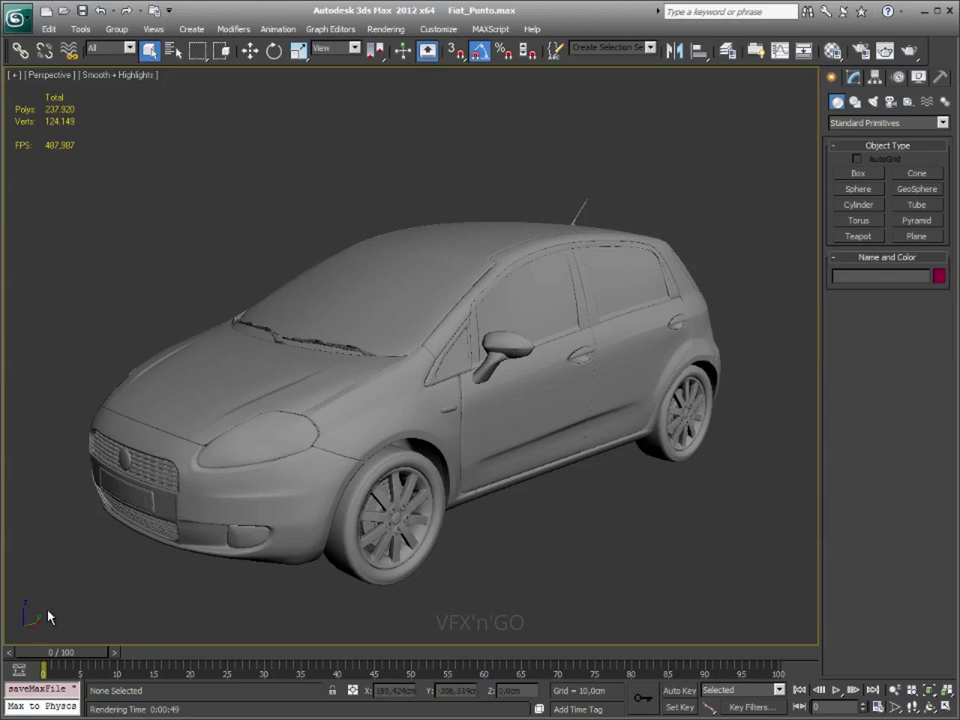
pyautogui.click(443, 383)
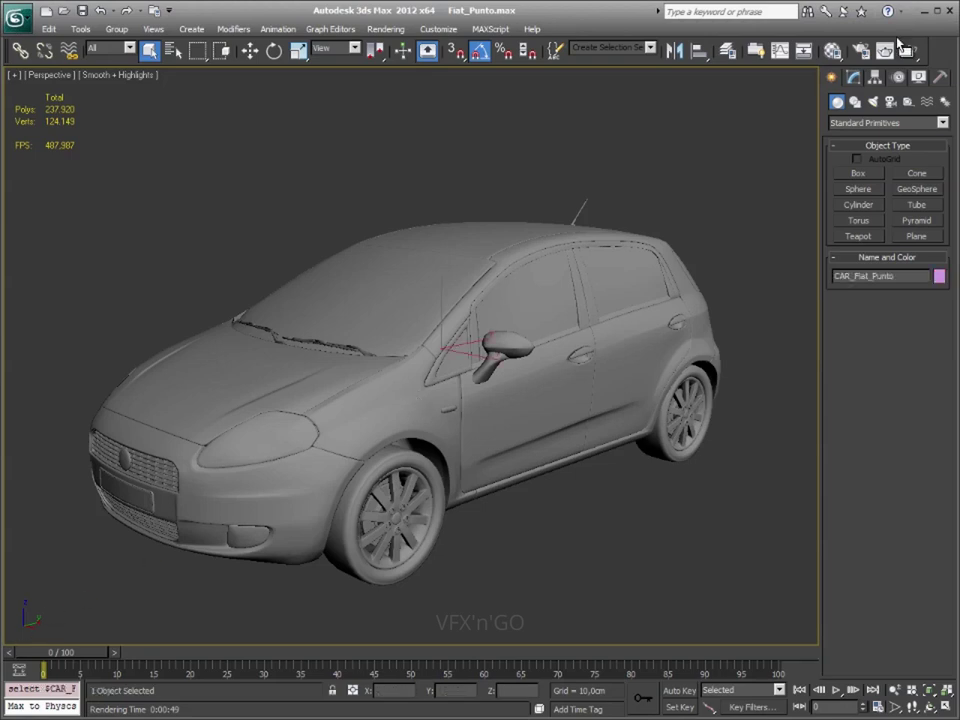
pyautogui.click(855, 78)
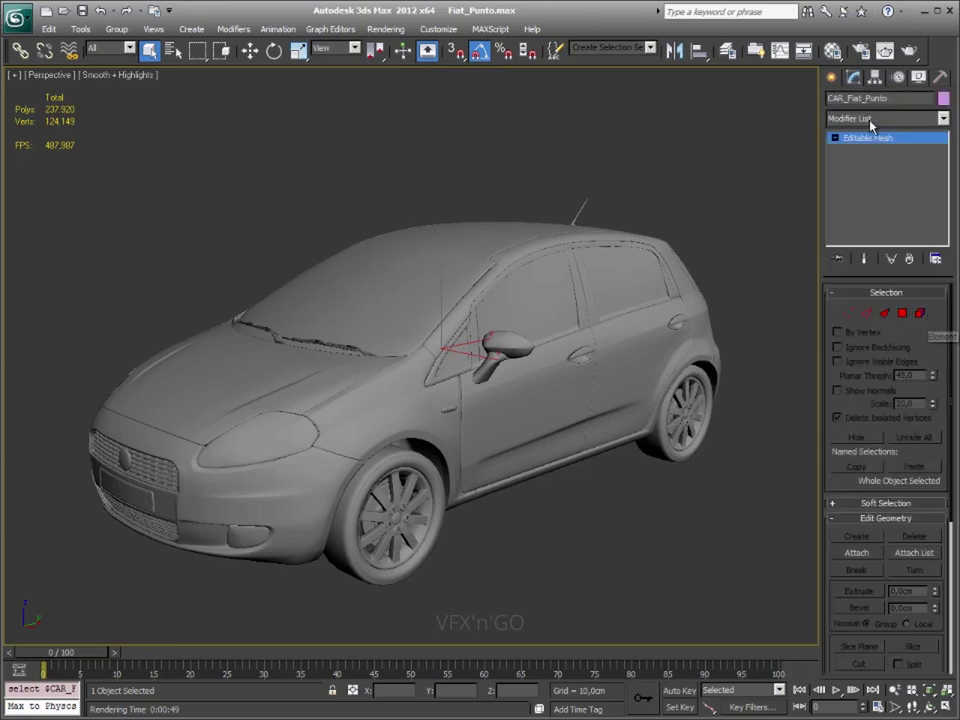
# Convert the car to an Editable Mesh and display it in wireframe from above
pyautogui.rightClick(419, 341)
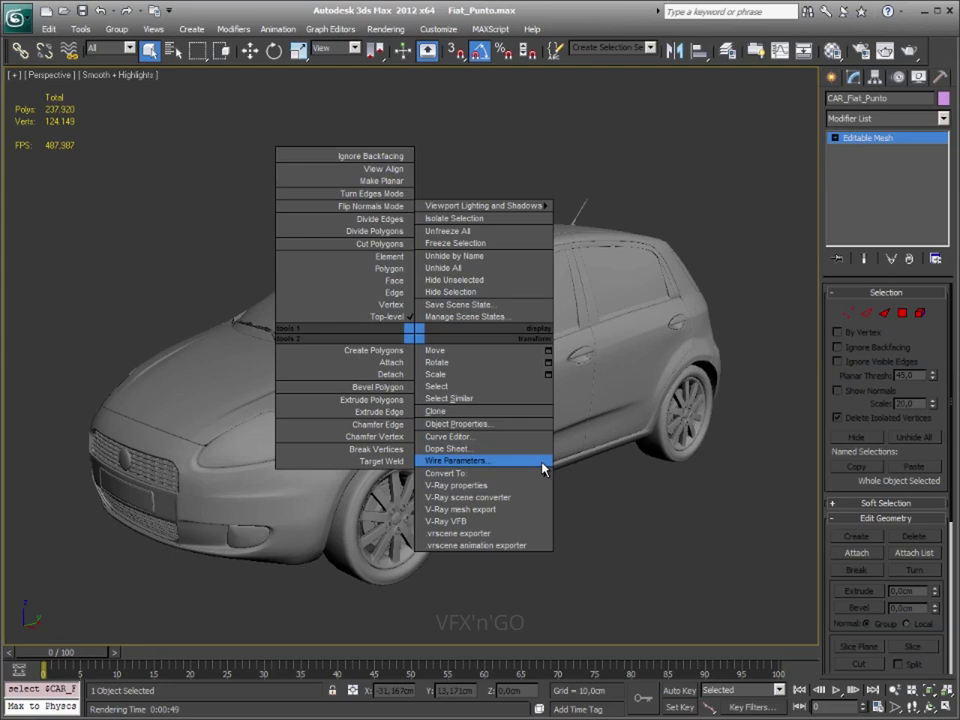
pyautogui.moveTo(460, 473)
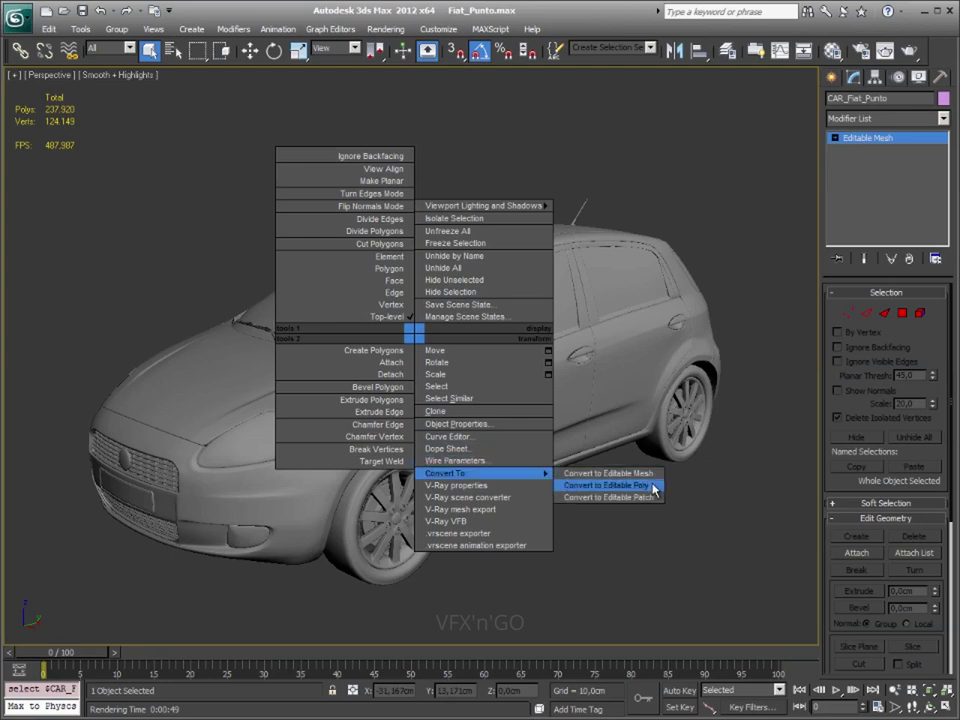
pyautogui.click(654, 486)
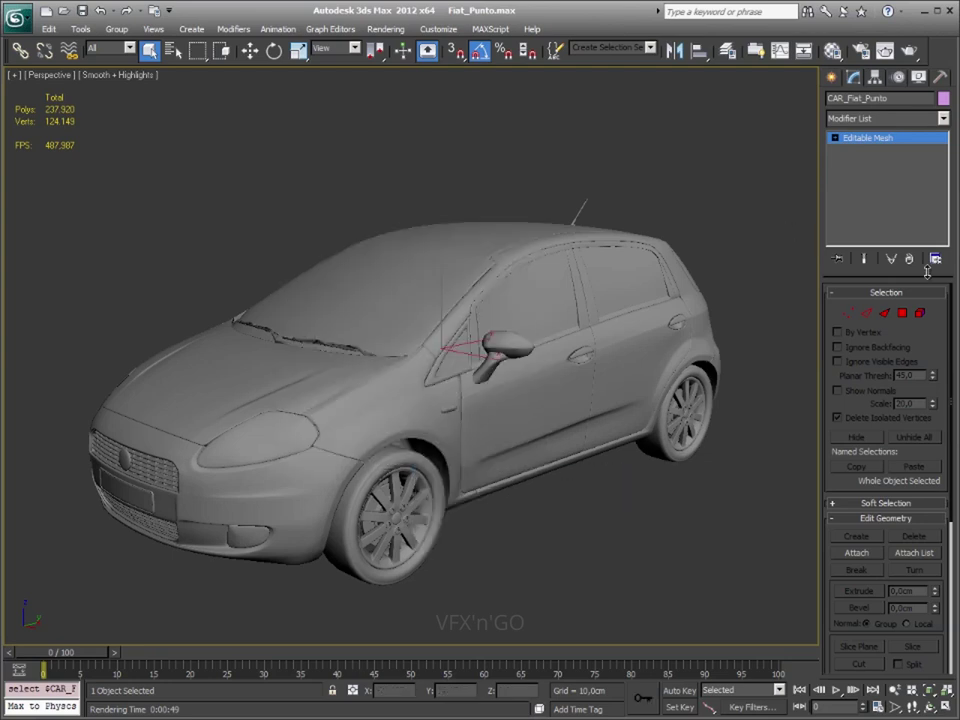
pyautogui.rightClick(531, 312)
pyautogui.moveTo(560, 447)
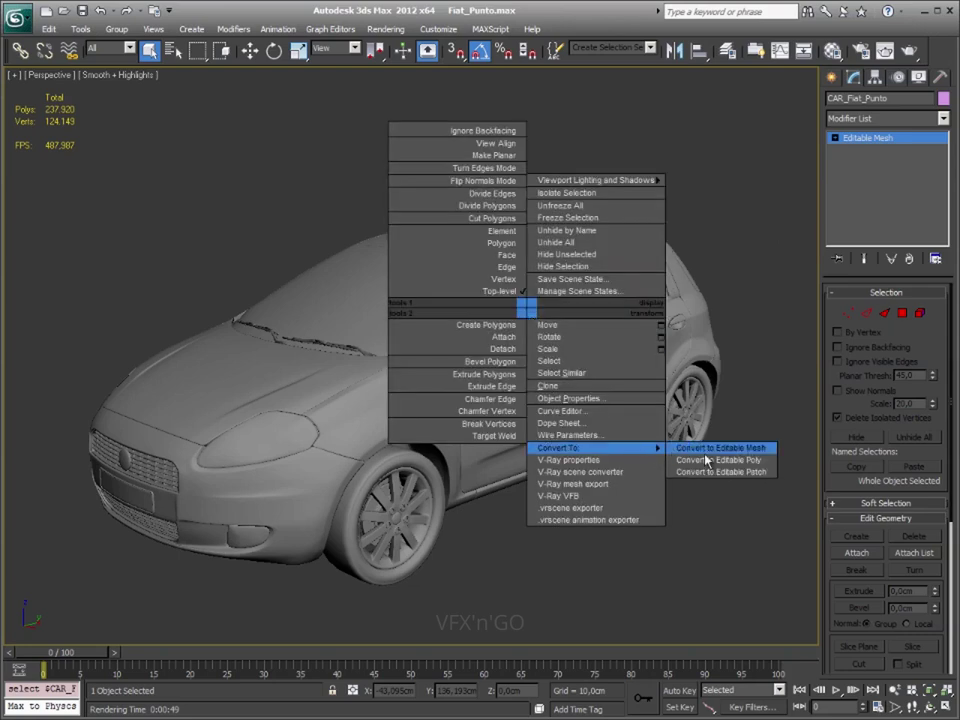
pyautogui.click(712, 461)
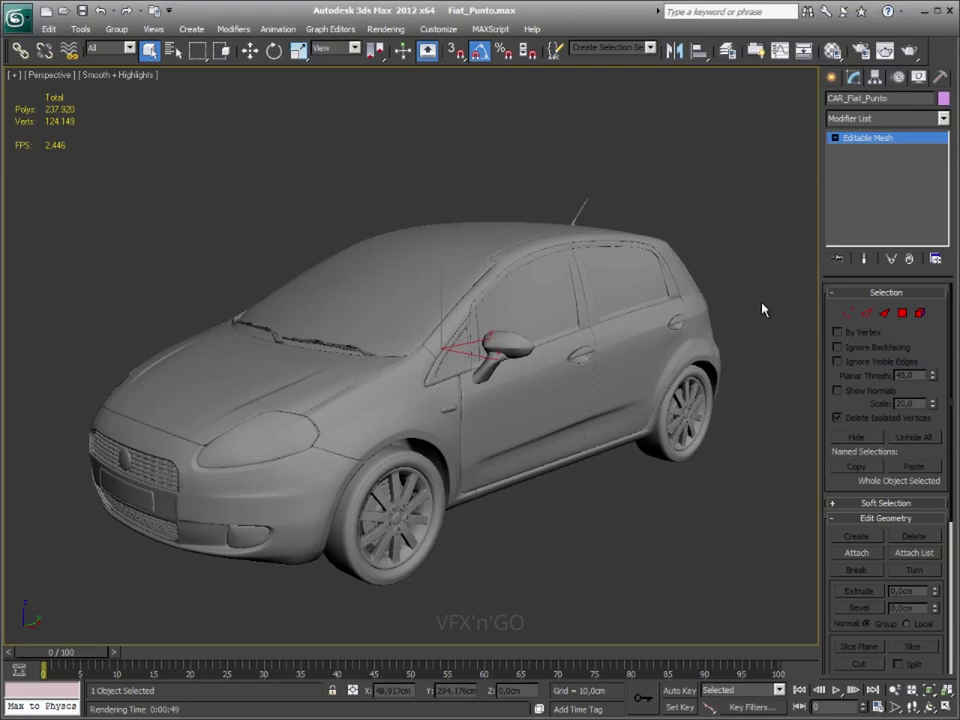
pyautogui.press('F3')
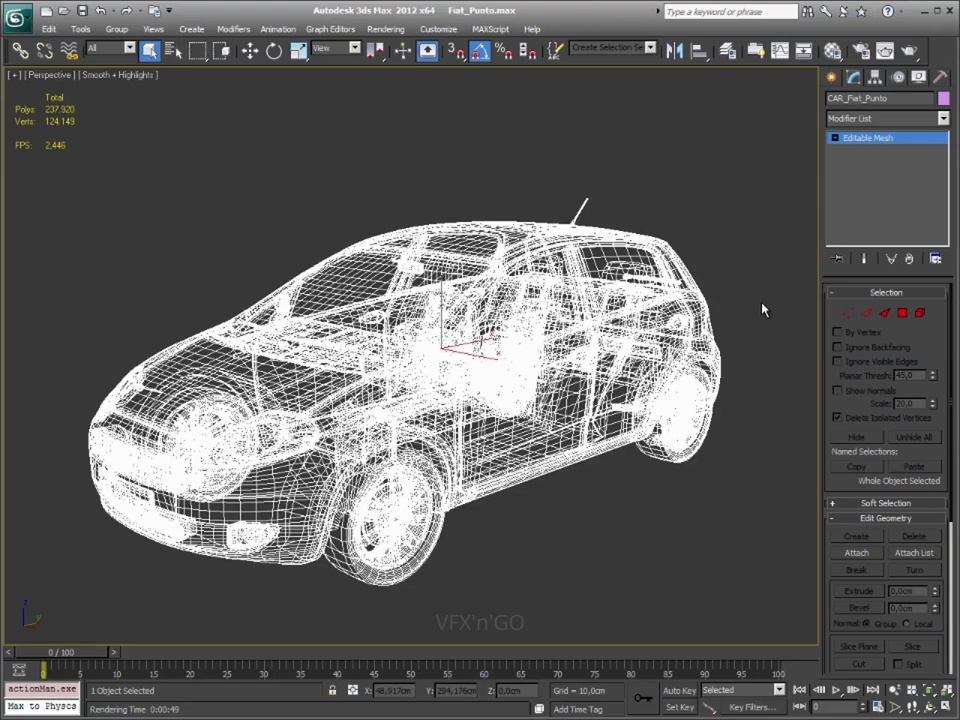
pyautogui.keyDown('alt'); pyautogui.moveTo(762, 310); pyautogui.dragTo(700, 360, button='middle'); pyautogui.keyUp('alt')
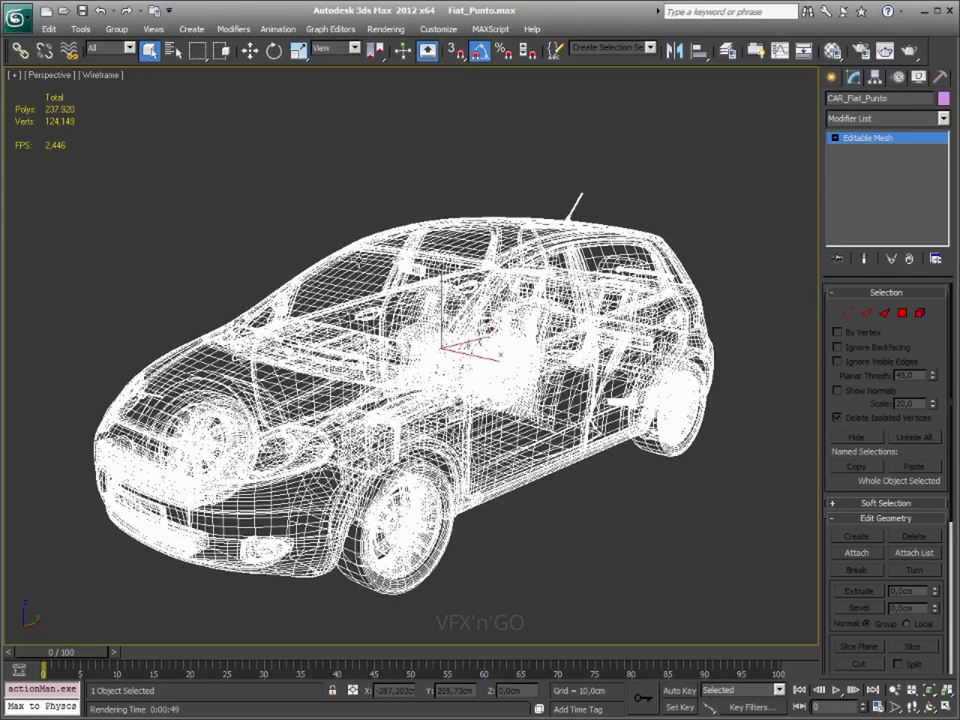
pyautogui.moveTo(410, 380)
pyautogui.keyDown('alt'); pyautogui.mouseDown(button='middle')
pyautogui.moveTo(380, 320)
pyautogui.moveTo(290, 285)
pyautogui.moveTo(258, 255)
pyautogui.moveTo(228, 253)
pyautogui.moveTo(238, 264)
pyautogui.mouseUp(button='middle'); pyautogui.keyUp('alt')
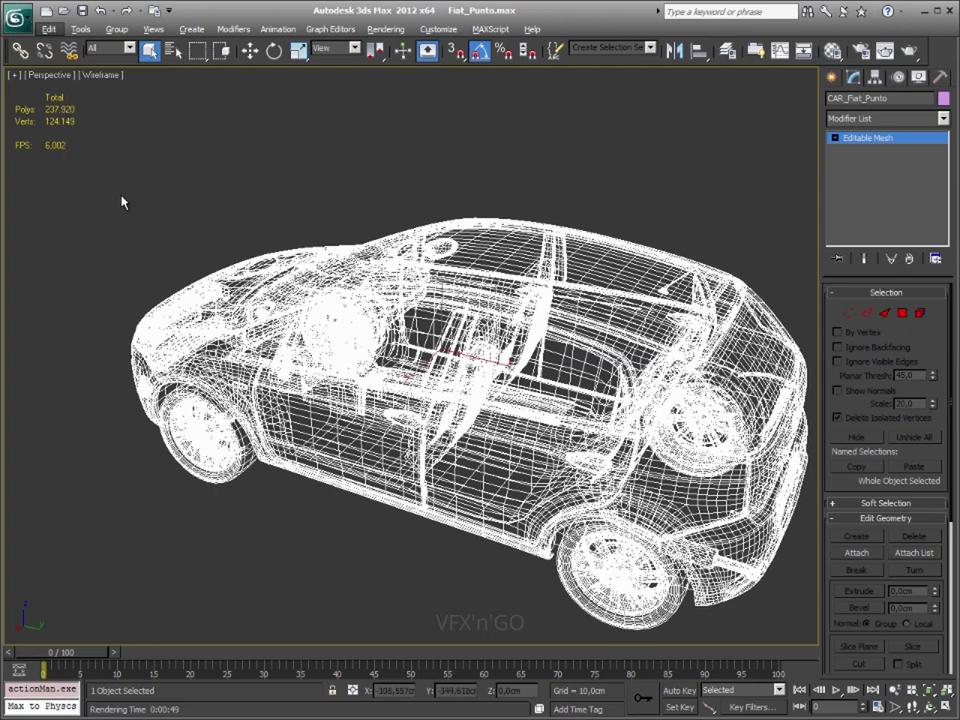
# Switch to the Front view and lift the car about 80 cm with Select and Move
pyautogui.keyDown('alt'); pyautogui.moveTo(120, 199); pyautogui.dragTo(244, 191, button='middle'); pyautogui.keyUp('alt')
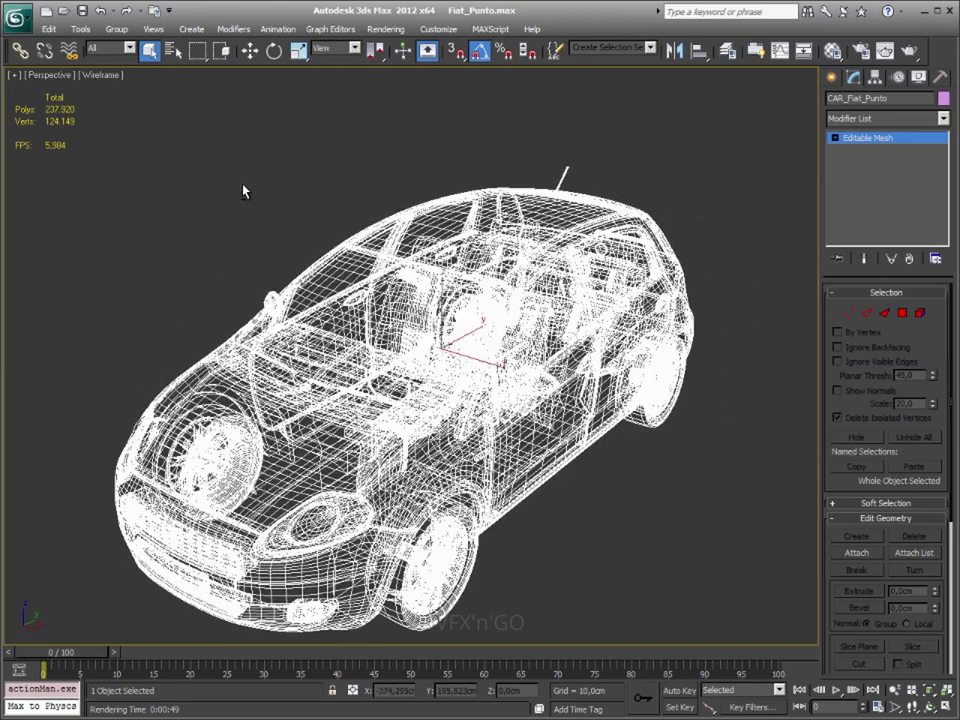
pyautogui.click(925, 316)
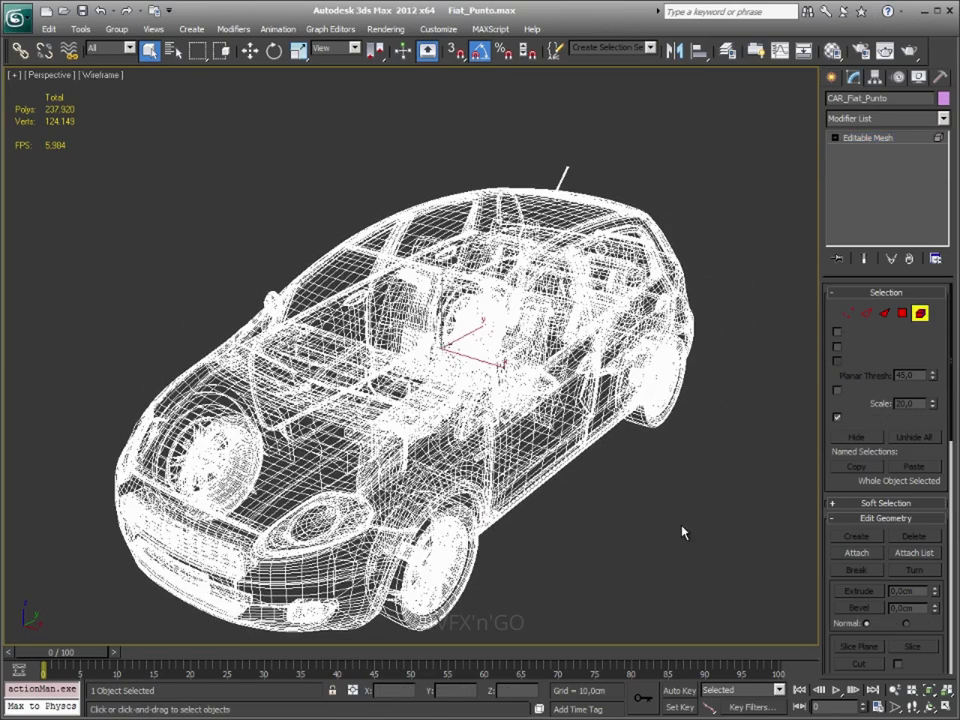
pyautogui.moveTo(604, 521)
pyautogui.keyDown('alt'); pyautogui.mouseDown(button='middle')
pyautogui.moveTo(615, 474)
pyautogui.moveTo(621, 276)
pyautogui.mouseUp(button='middle'); pyautogui.keyUp('alt')
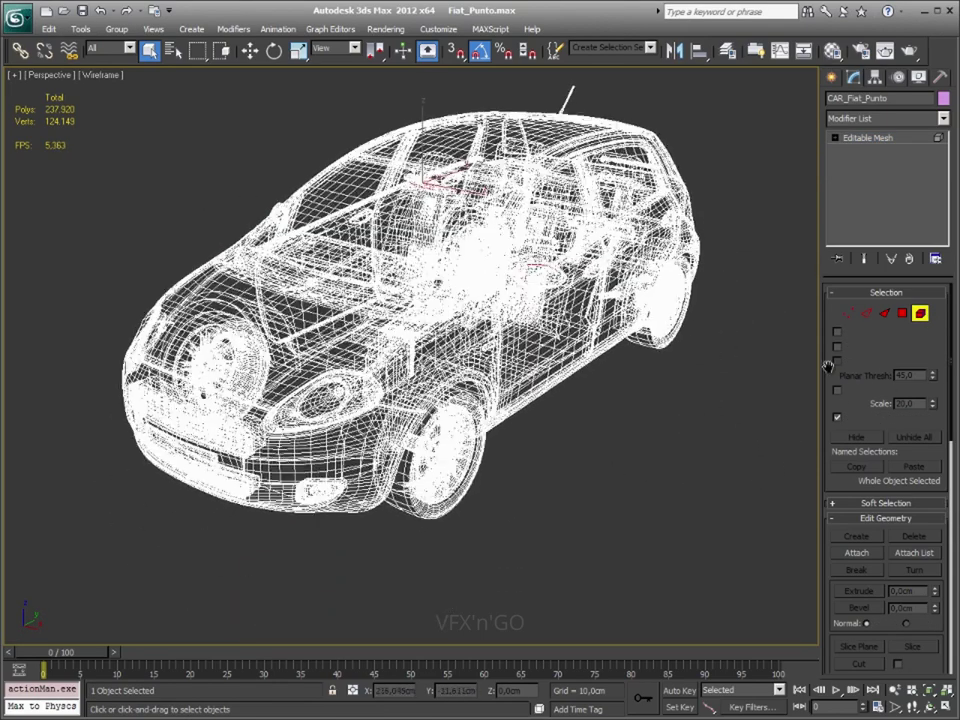
pyautogui.click(920, 313)
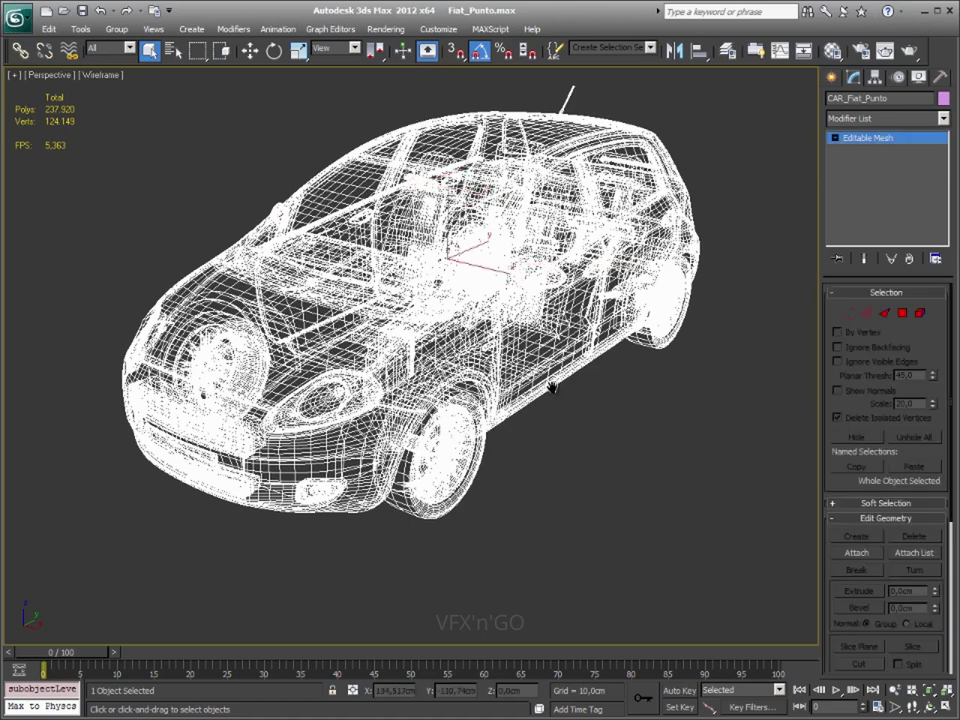
pyautogui.keyDown('alt'); pyautogui.moveTo(553, 392); pyautogui.dragTo(552, 398, button='middle'); pyautogui.keyUp('alt')
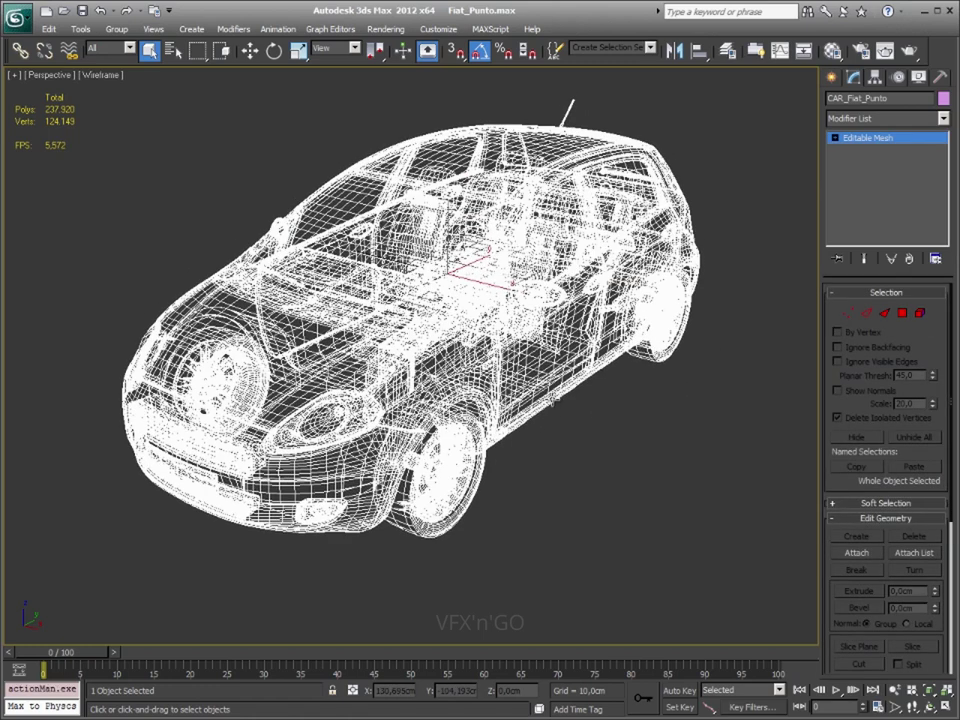
pyautogui.press('f')
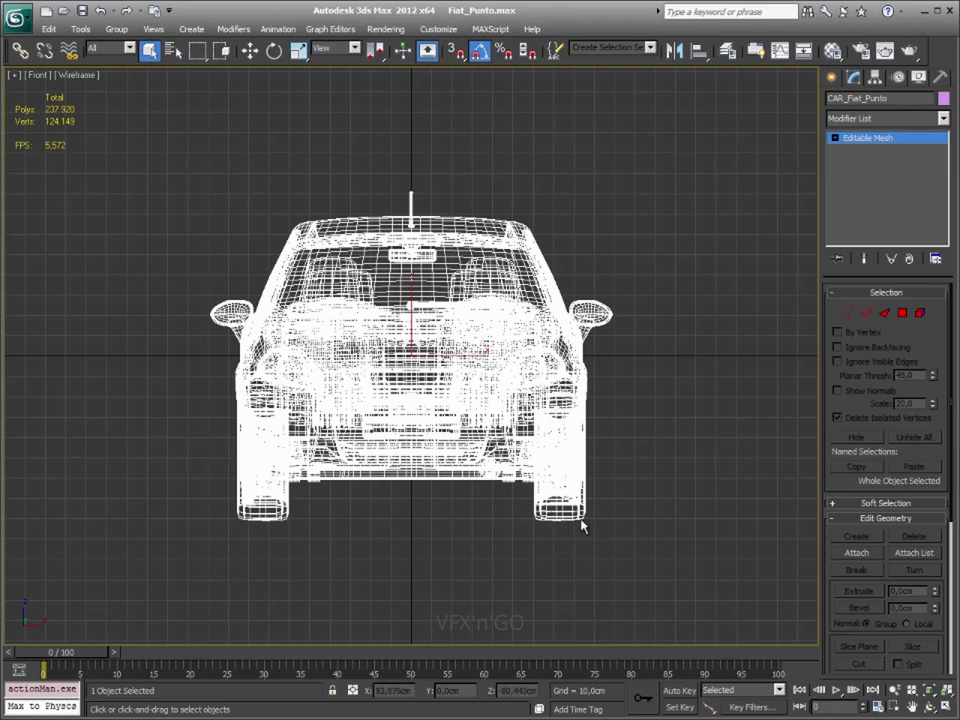
pyautogui.click(250, 50)
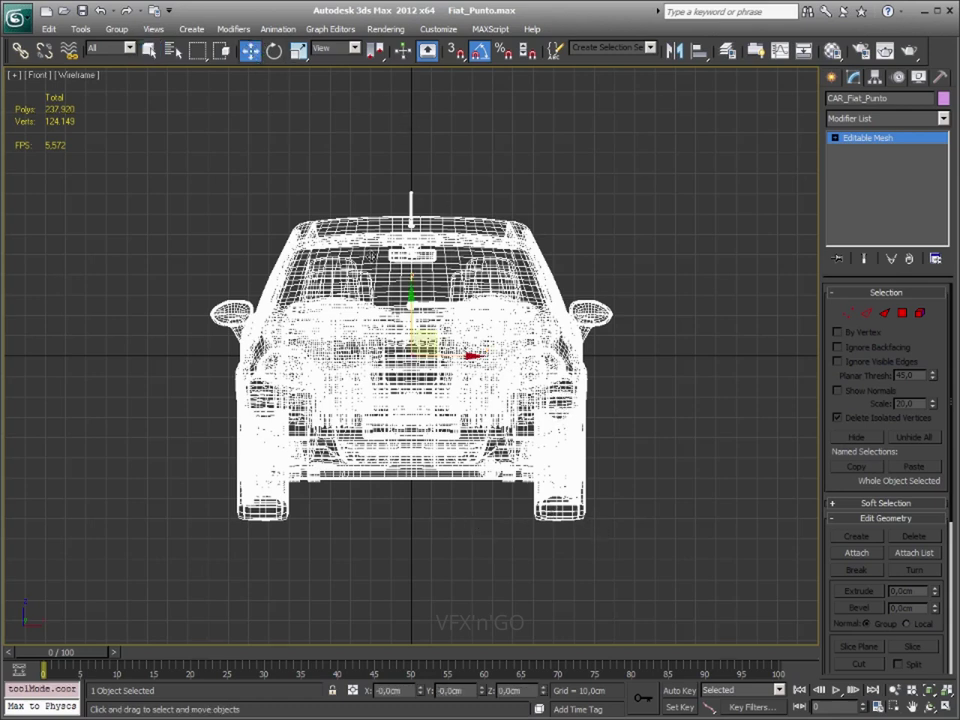
pyautogui.moveTo(412, 320); pyautogui.dragTo(412, 160)
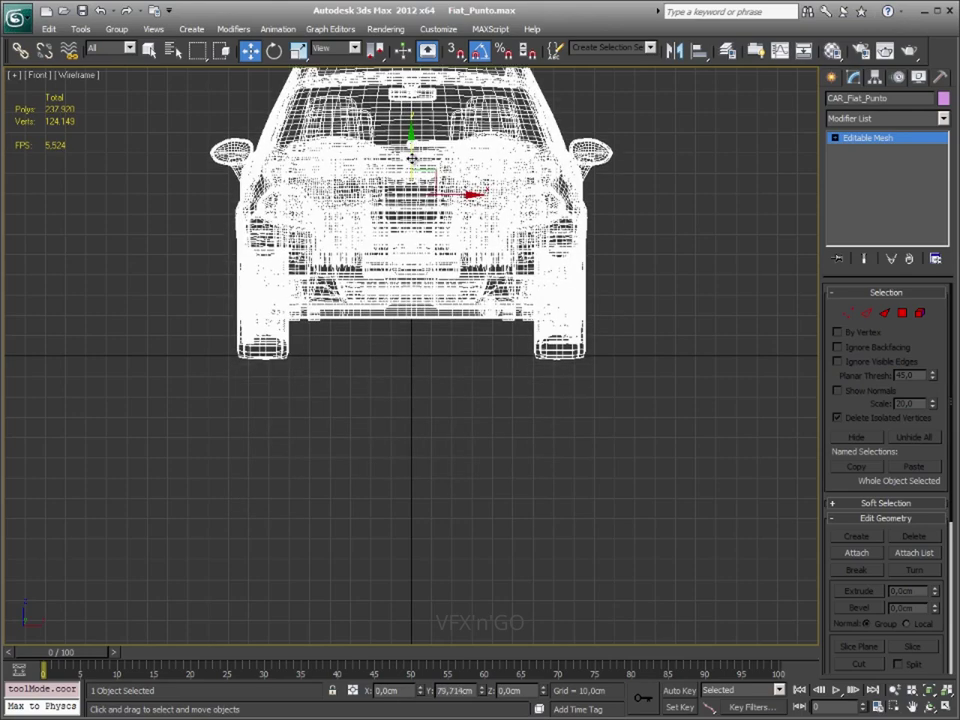
# Zoom into the tyre bottom and nudge the car to Z 80.898 cm so the tyres meet the ground line
pyautogui.scroll(2, 461, 370)
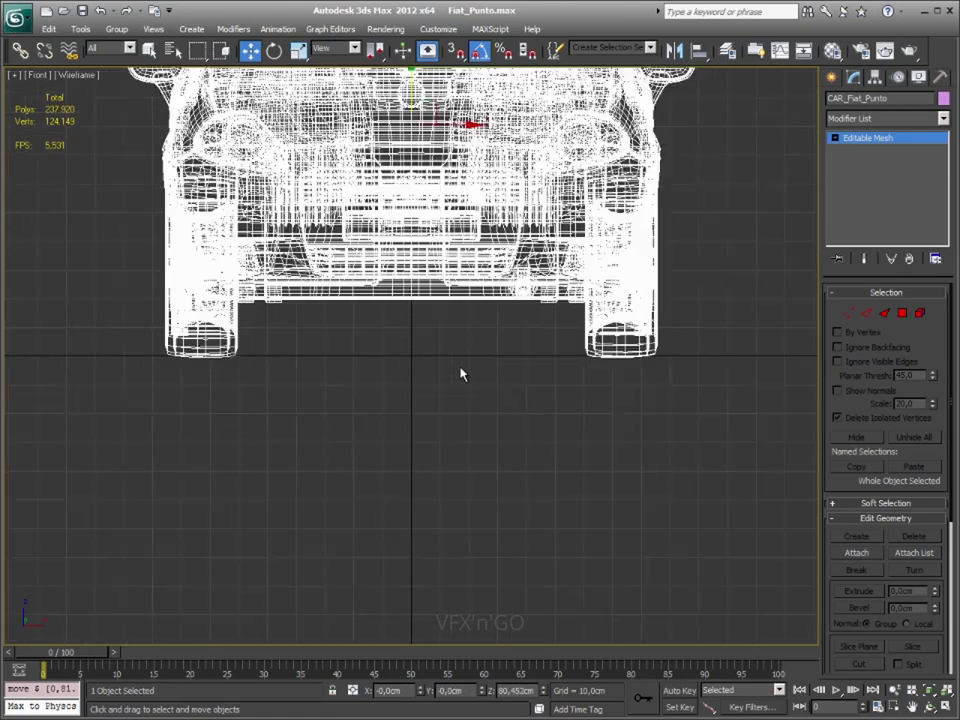
pyautogui.scroll(2, 461, 374)
pyautogui.moveTo(444, 405); pyautogui.dragTo(392, 422, button='middle')
pyautogui.scroll(2, 593, 428)
pyautogui.moveTo(593, 428)
pyautogui.mouseDown(button='middle')
pyautogui.moveTo(540, 398)
pyautogui.moveTo(446, 429)
pyautogui.mouseUp(button='middle')
pyautogui.scroll(2, 446, 429)
pyautogui.scroll(2, 446, 437)
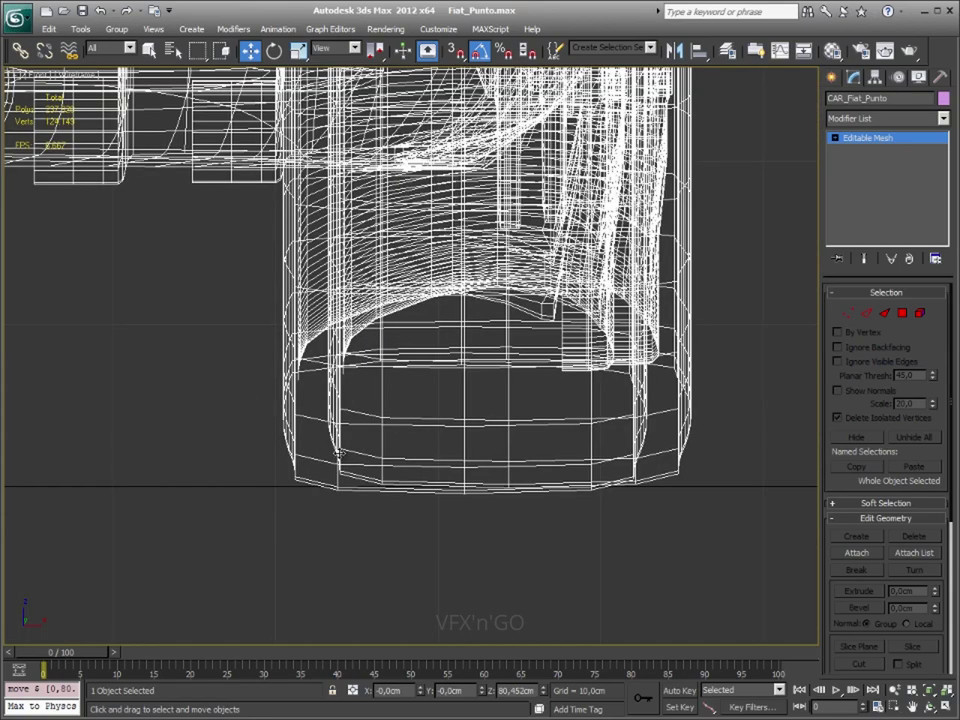
pyautogui.moveTo(340, 454); pyautogui.dragTo(347, 449, button='middle')
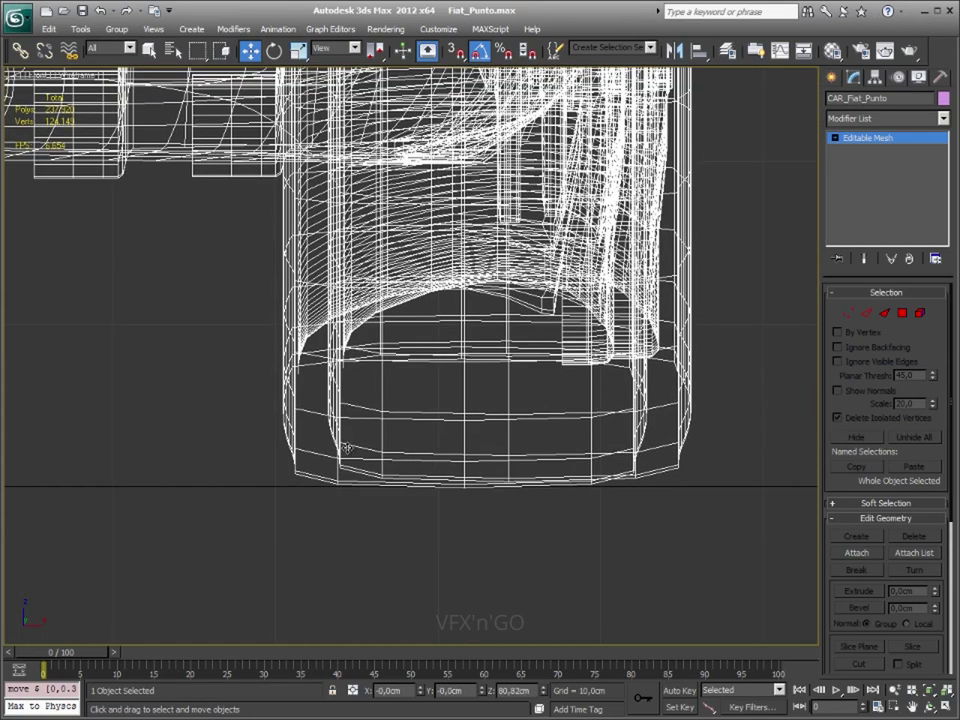
pyautogui.moveTo(568, 396); pyautogui.dragTo(536, 418, button='middle')
pyautogui.scroll(2, 536, 418)
pyautogui.scroll(1, 369, 424)
pyautogui.moveTo(369, 424); pyautogui.dragTo(388, 389, button='middle')
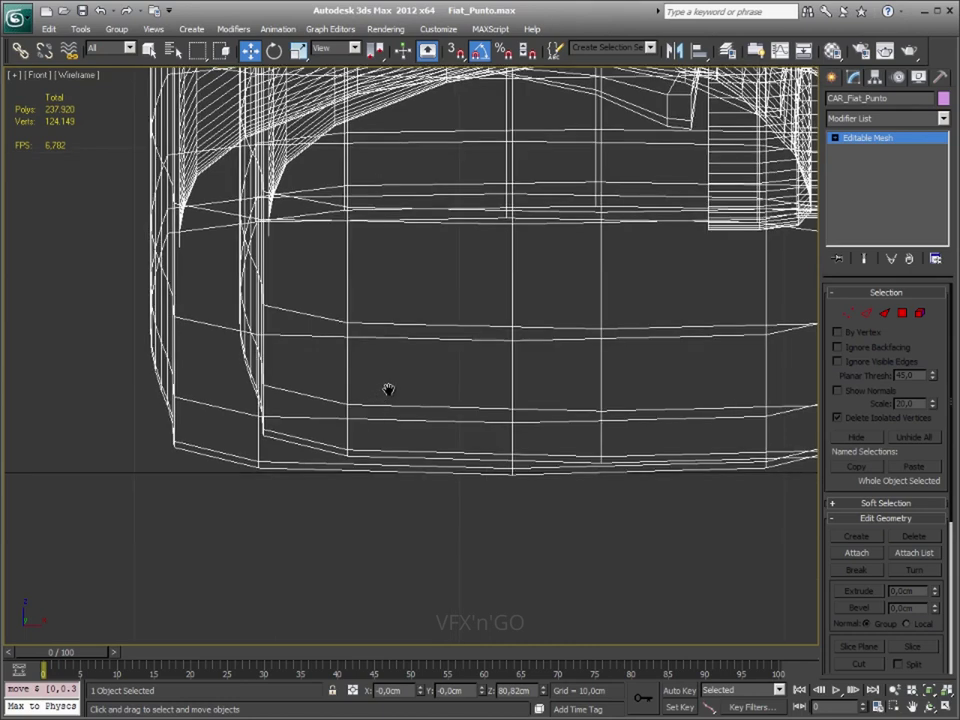
pyautogui.scroll(1, 388, 389)
pyautogui.scroll(1, 564, 439)
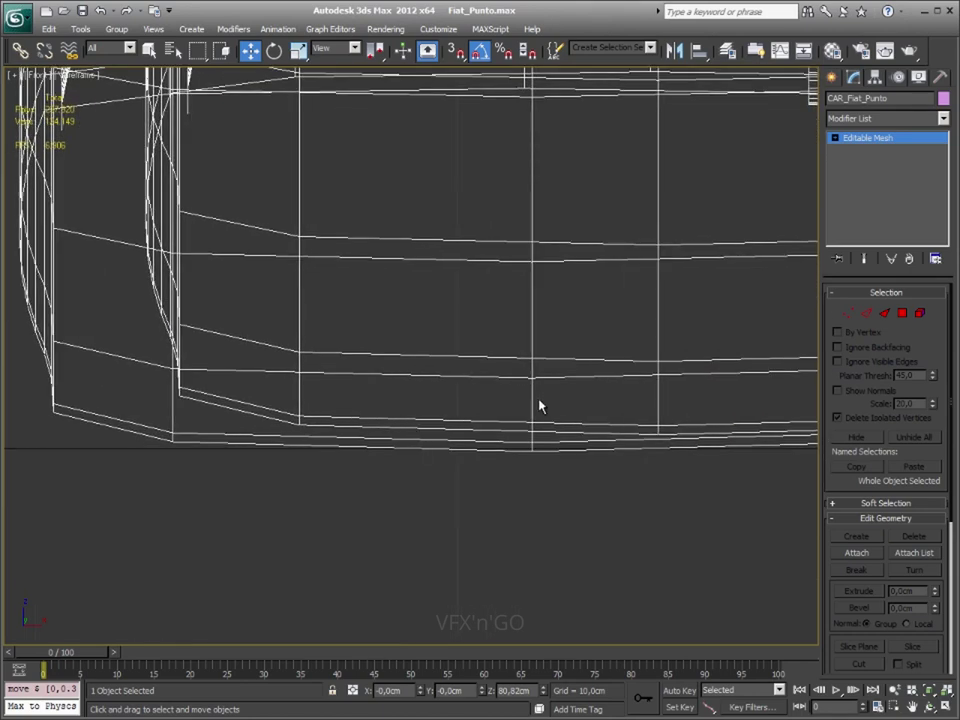
pyautogui.moveTo(529, 393); pyautogui.dragTo(529, 390)
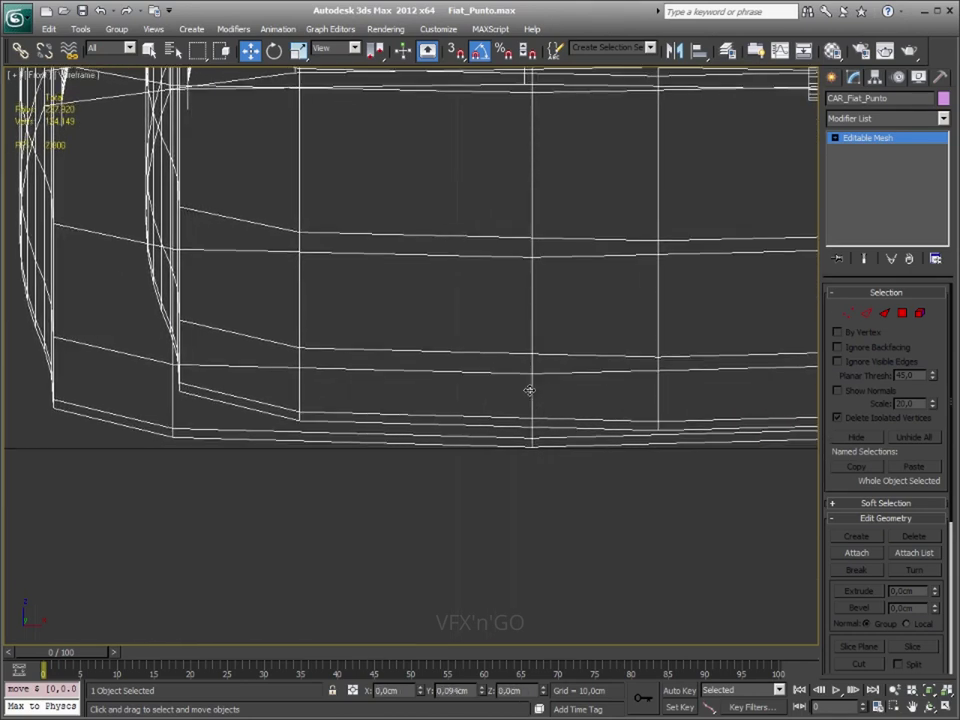
pyautogui.scroll(-2, 501, 431)
pyautogui.scroll(-2, 489, 474)
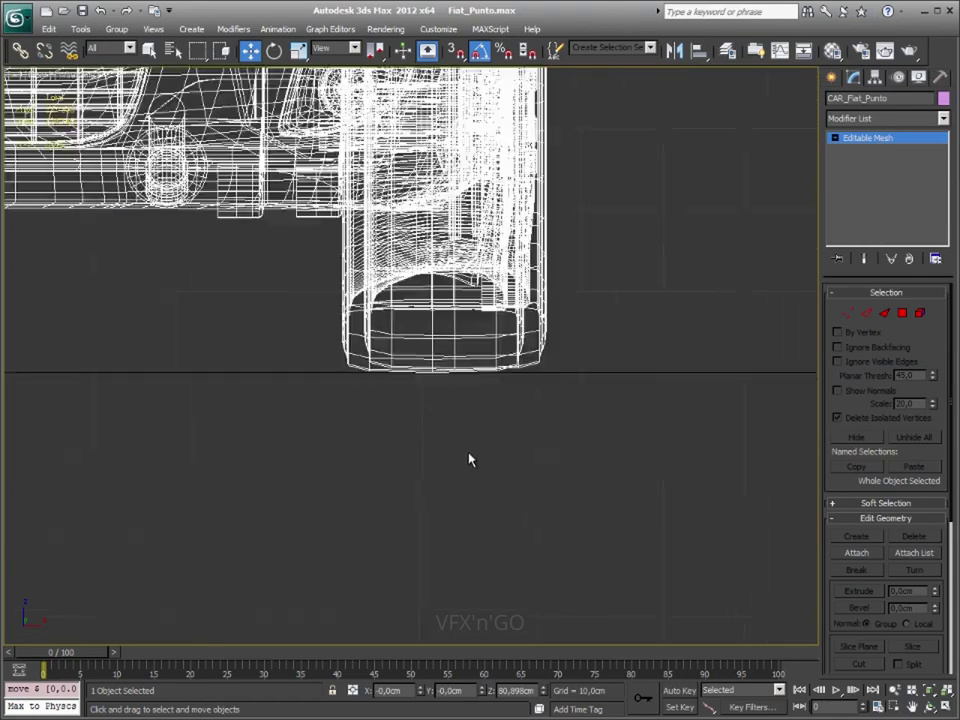
pyautogui.scroll(-2, 470, 460)
pyautogui.scroll(-1, 396, 446)
pyautogui.moveTo(272, 437); pyautogui.dragTo(420, 465, button='middle')
pyautogui.scroll(-2, 428, 344)
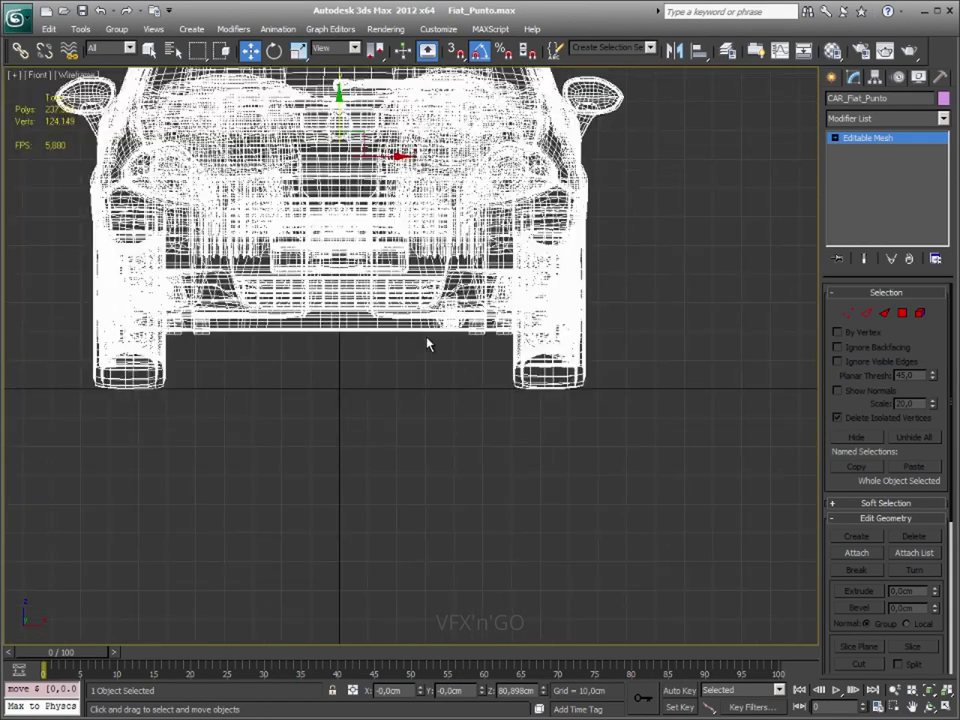
pyautogui.scroll(-2, 427, 344)
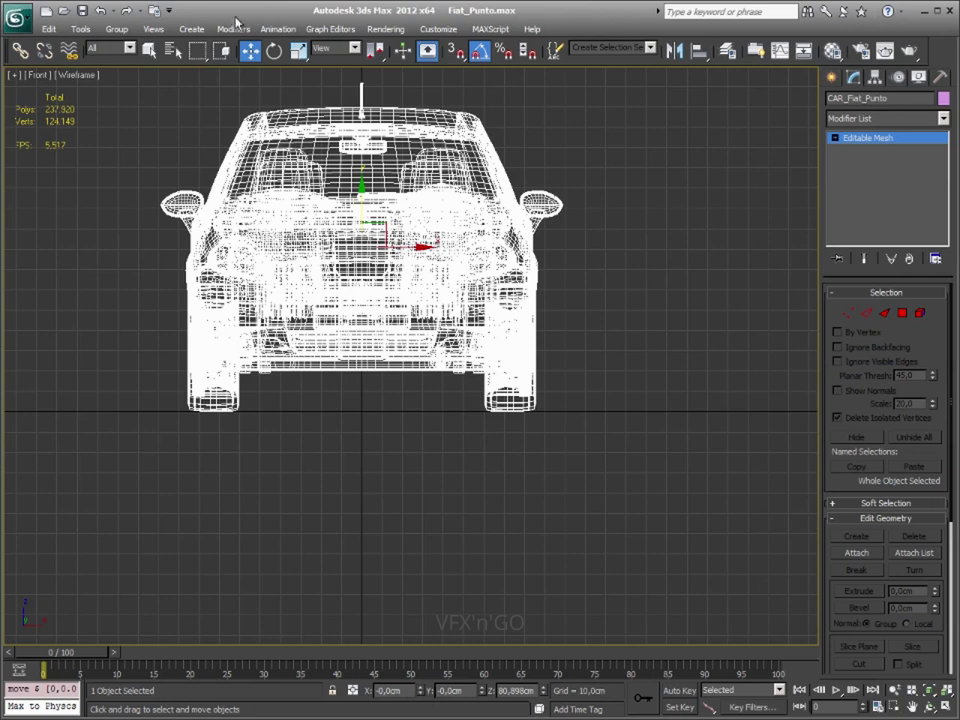
# Check the car's move coordinates, then re-seat it at about Z 80.89 cm against the ground
pyautogui.rightClick(250, 50)
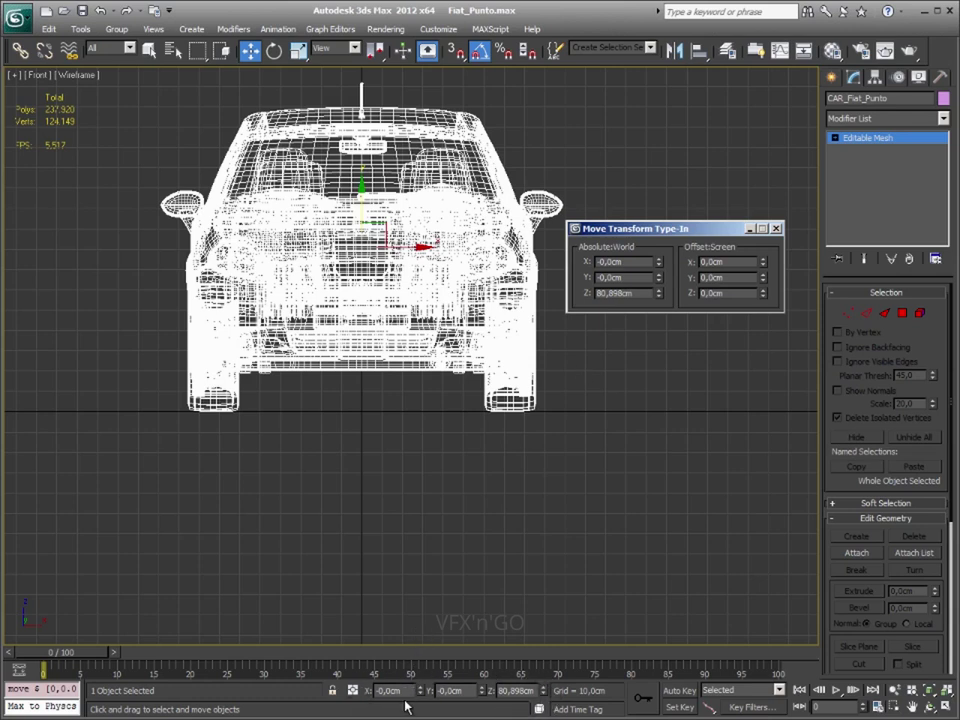
pyautogui.press('F12')
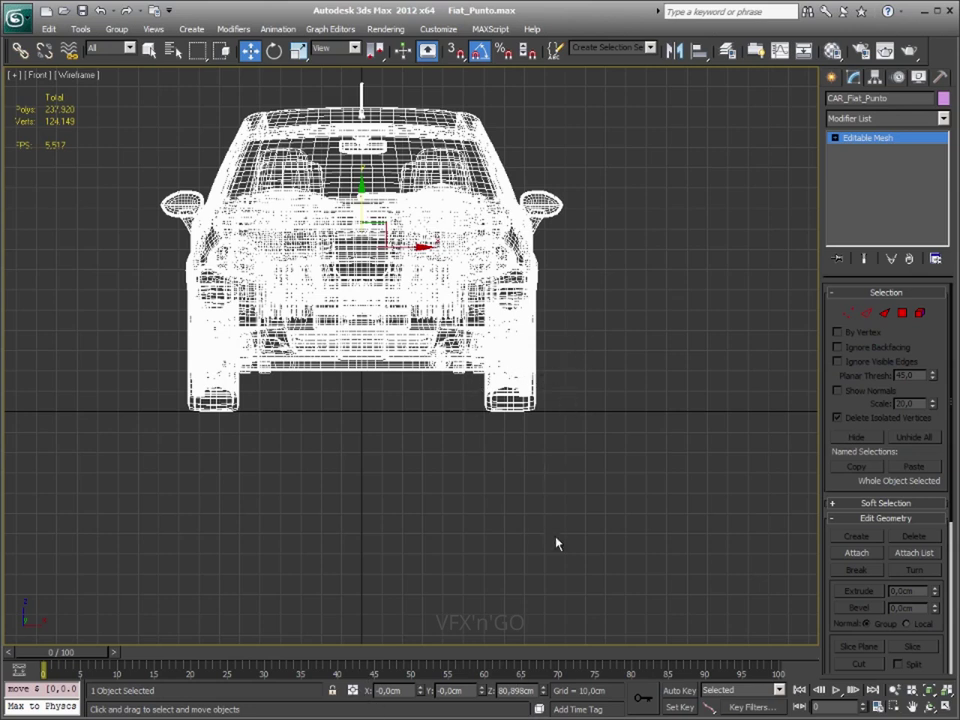
pyautogui.moveTo(570, 414); pyautogui.dragTo(561, 425, button='middle')
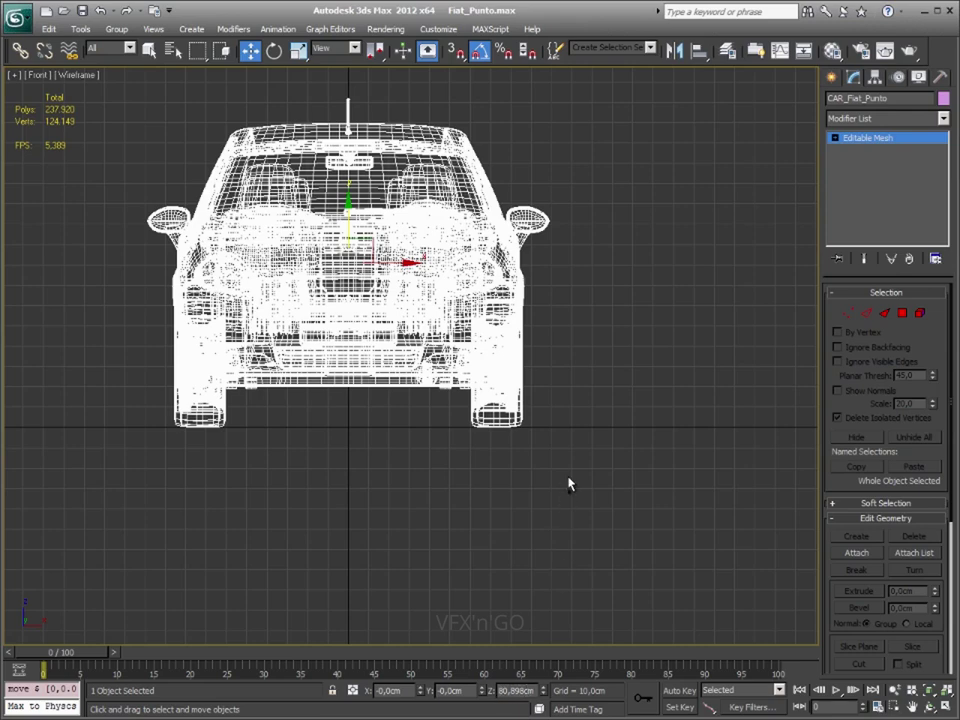
pyautogui.hotkey('ctrl', 'z')
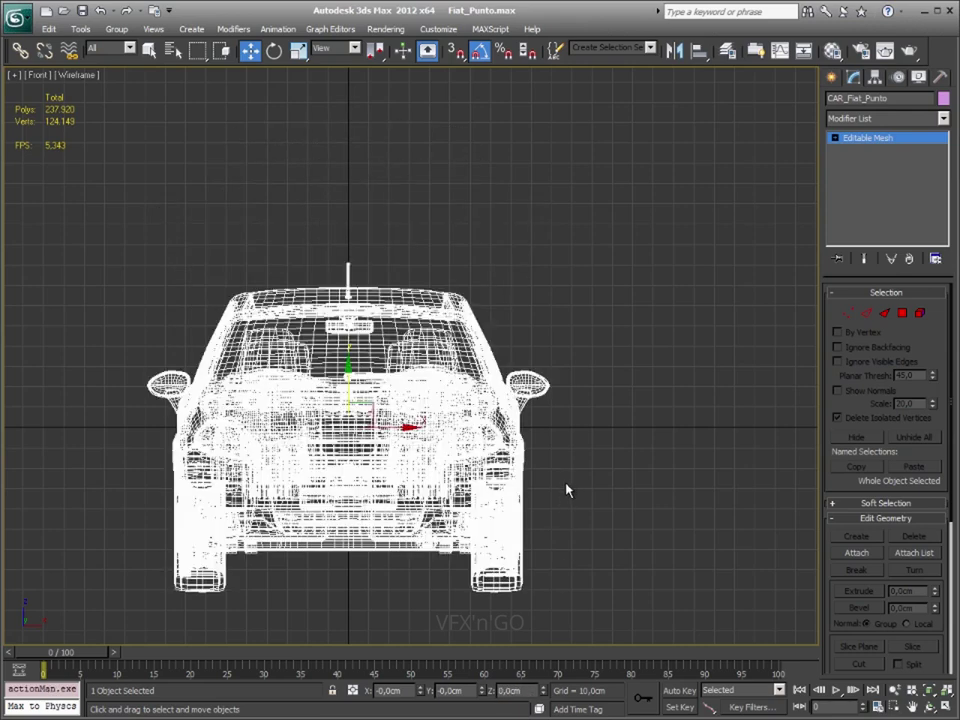
pyautogui.moveTo(391, 522); pyautogui.dragTo(435, 427)
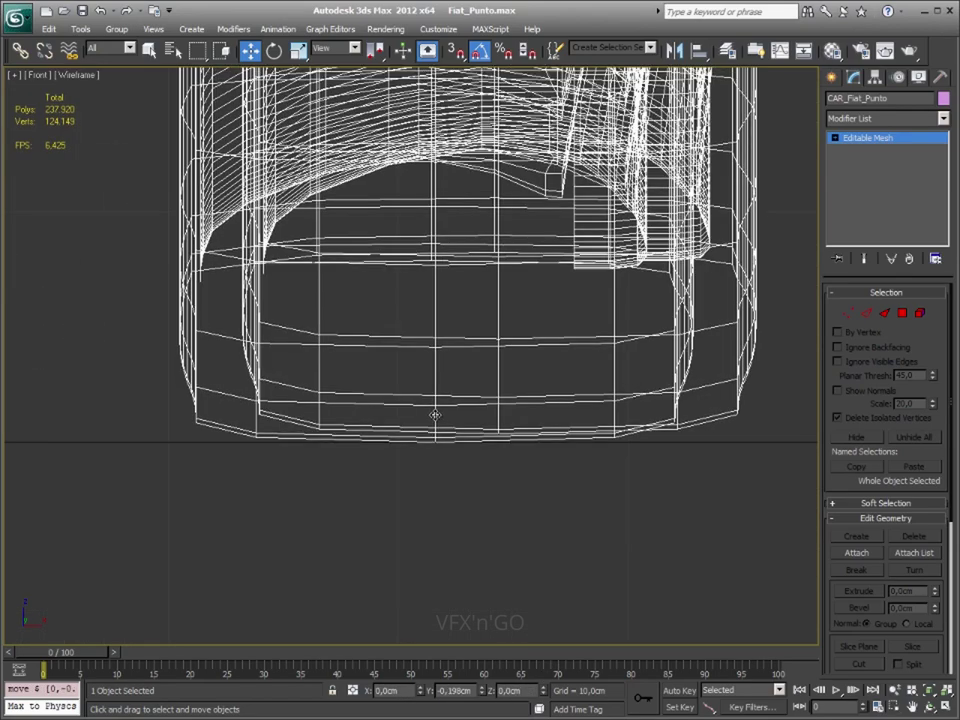
pyautogui.moveTo(433, 412); pyautogui.dragTo(442, 414)
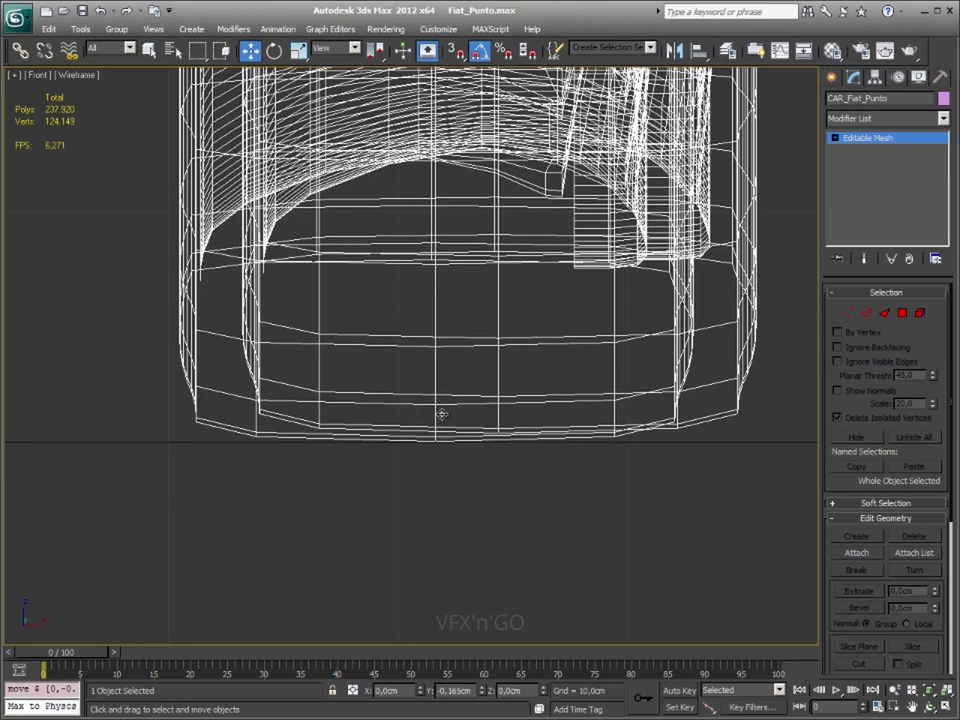
# Inspect the wheel contact up close, orbit to a three-quarter Perspective view, and deselect the car
pyautogui.scroll(3, 463, 503)
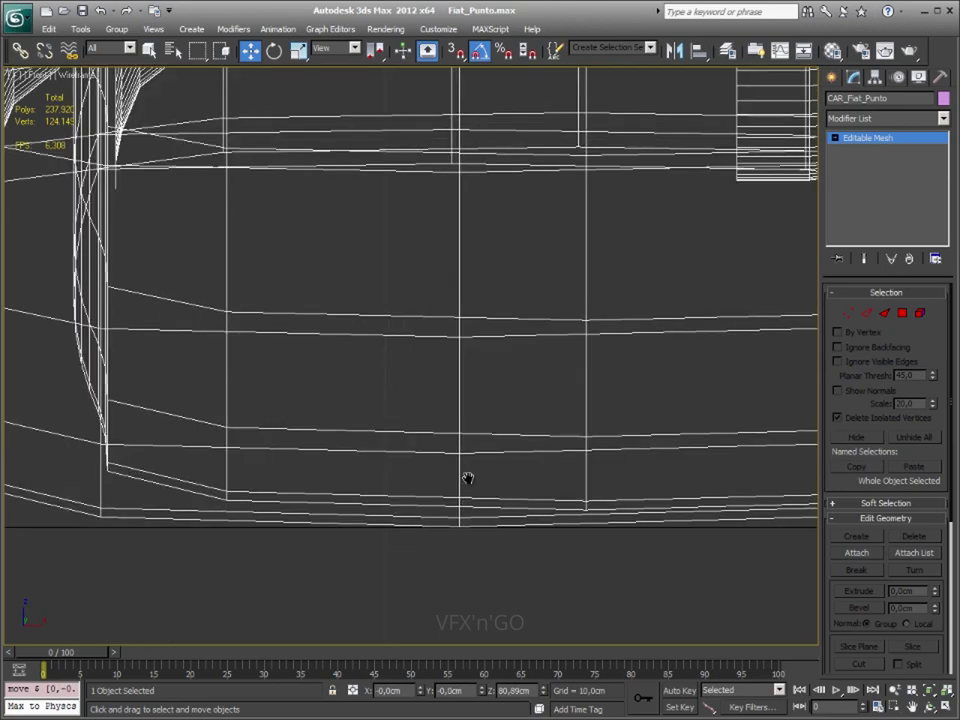
pyautogui.scroll(-1, 467, 478)
pyautogui.scroll(-2, 464, 463)
pyautogui.scroll(-2, 464, 463)
pyautogui.scroll(-1, 466, 465)
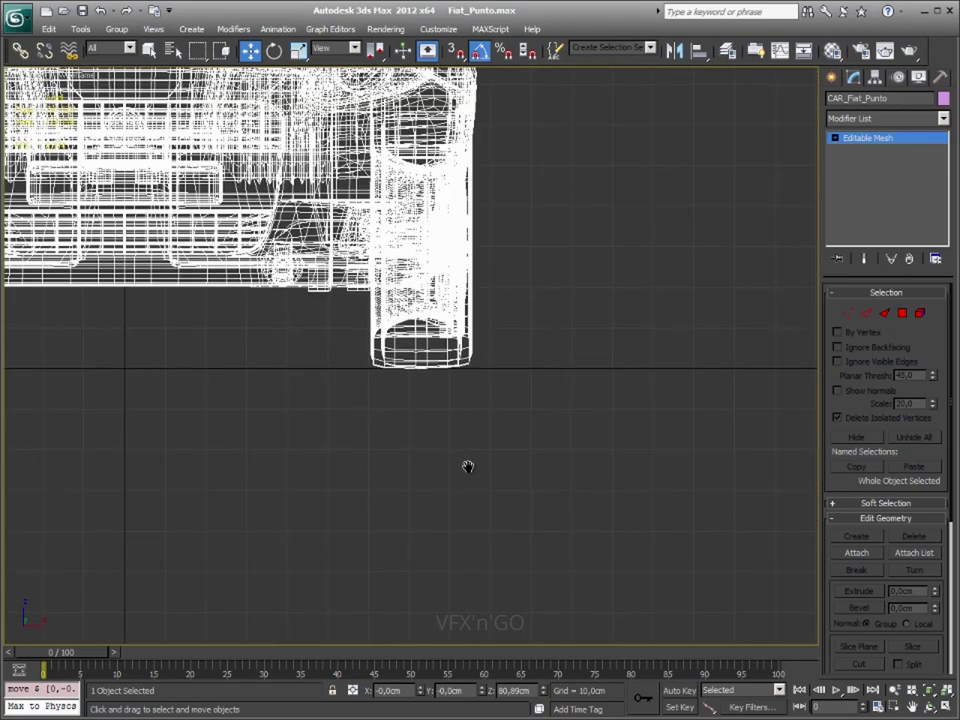
pyautogui.moveTo(467, 466); pyautogui.dragTo(489, 506, button='middle')
pyautogui.scroll(5, 491, 510)
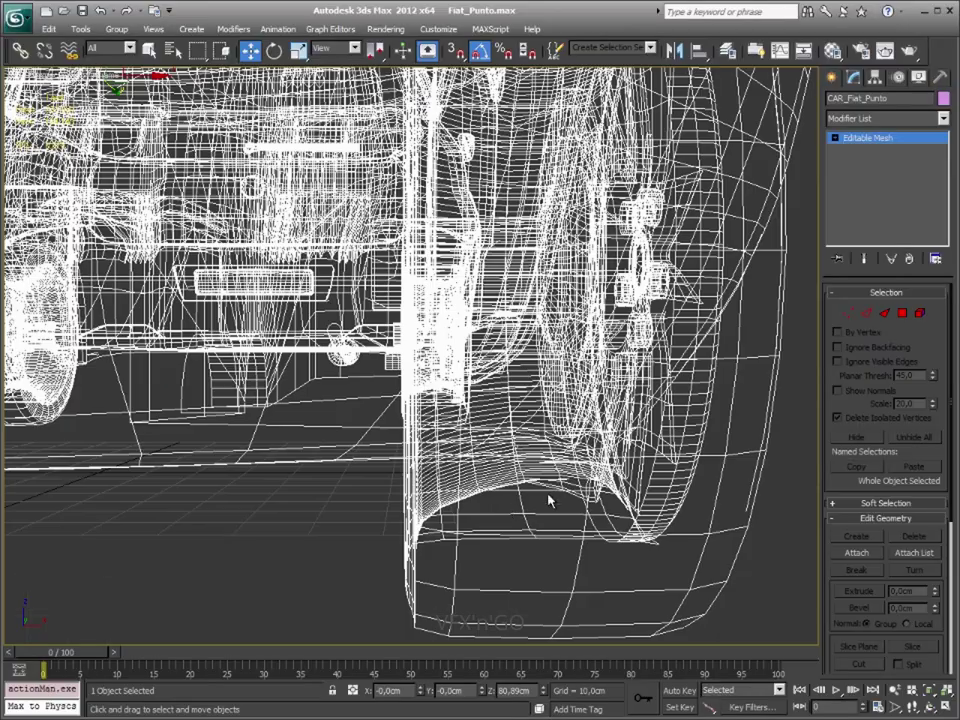
pyautogui.moveTo(548, 500)
pyautogui.keyDown('alt'); pyautogui.mouseDown(button='middle')
pyautogui.moveTo(502, 494)
pyautogui.moveTo(491, 506)
pyautogui.moveTo(304, 486)
pyautogui.moveTo(450, 500)
pyautogui.moveTo(440, 500)
pyautogui.mouseUp(button='middle'); pyautogui.keyUp('alt')
pyautogui.click(728, 490)
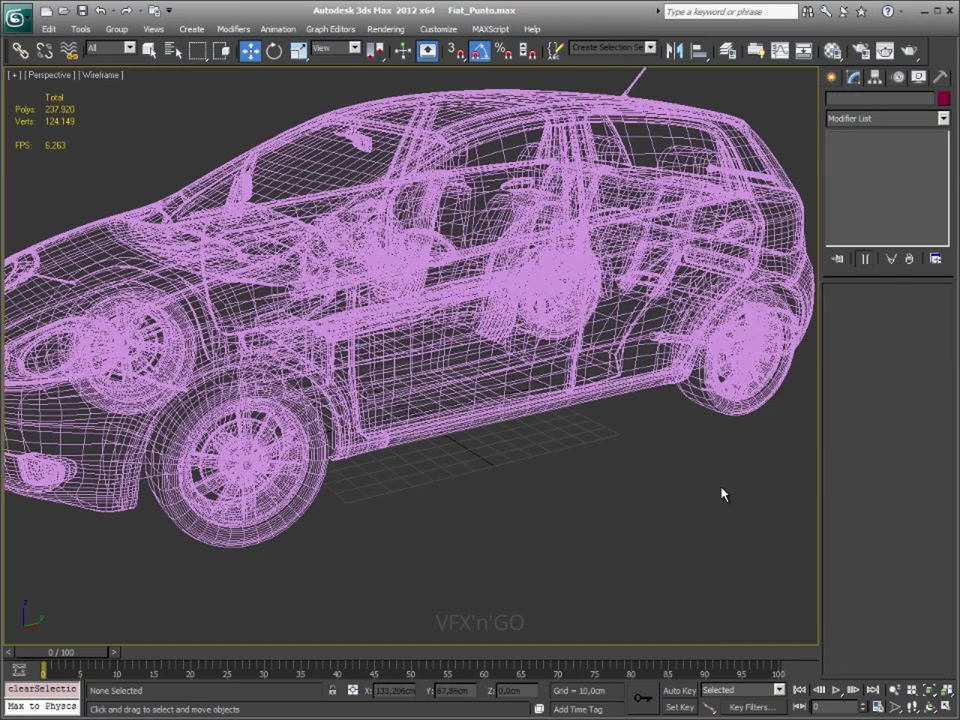
# Switch to shaded-with-edges display and give the car body a black display colour
pyautogui.click(800, 362)
pyautogui.press('F3')
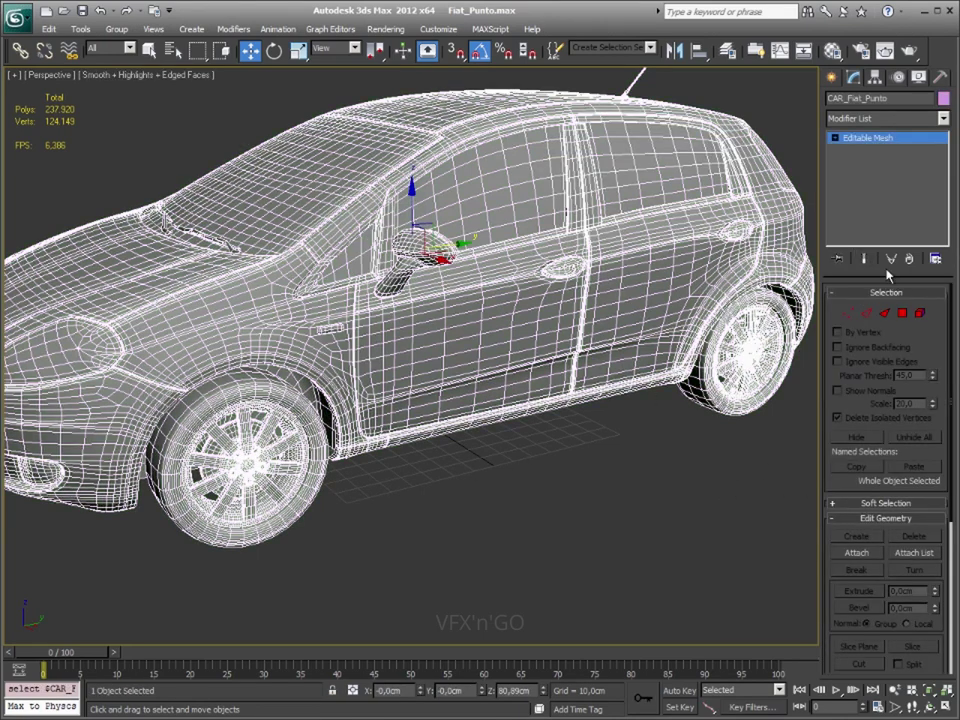
pyautogui.click(943, 98)
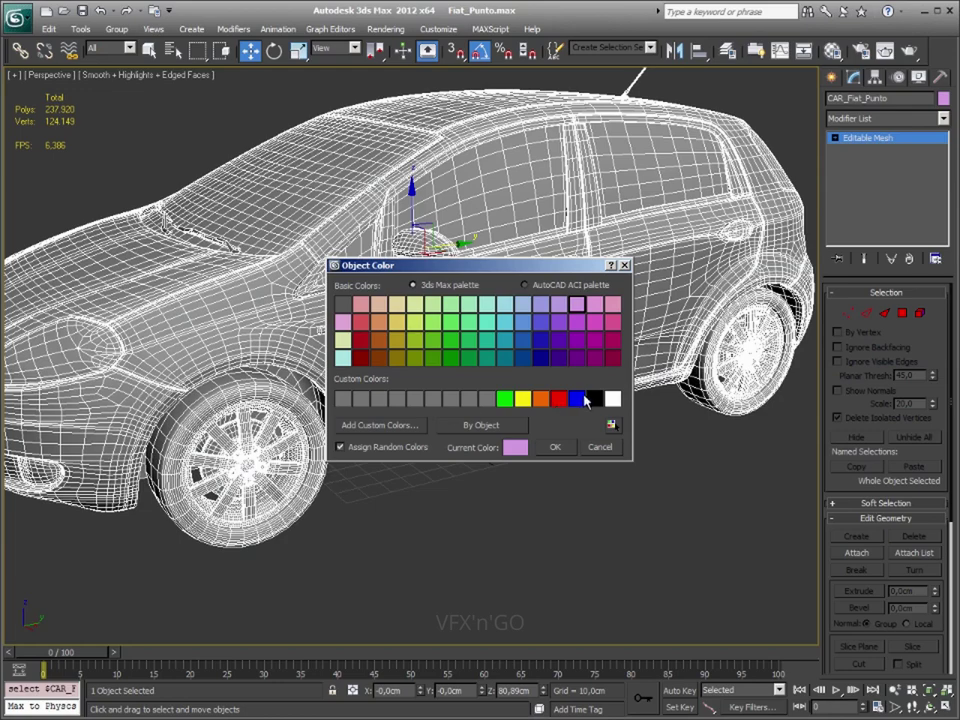
pyautogui.click(592, 399)
pyautogui.click(555, 447)
pyautogui.click(536, 497)
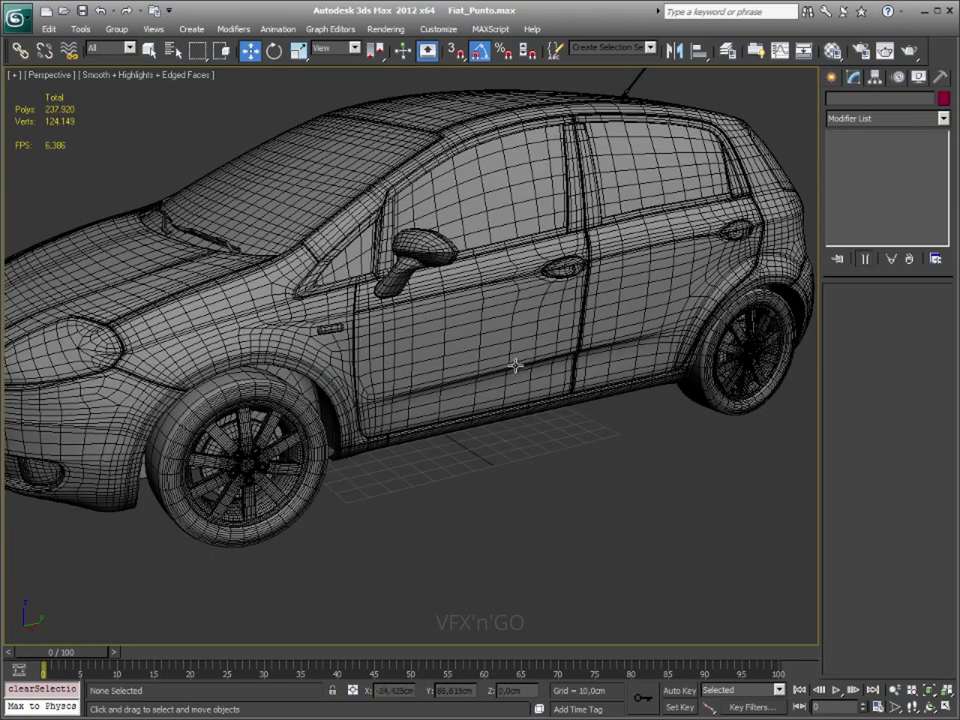
# In Element mode, select the front wheel's rim on the car mesh
pyautogui.click(386, 269)
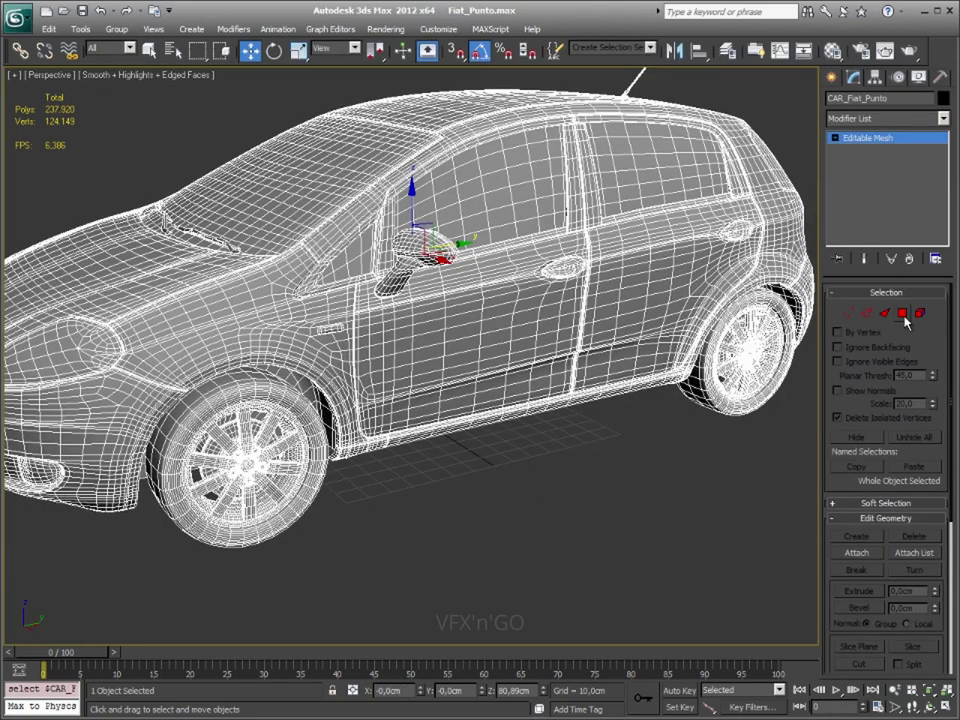
pyautogui.click(920, 313)
pyautogui.click(240, 430)
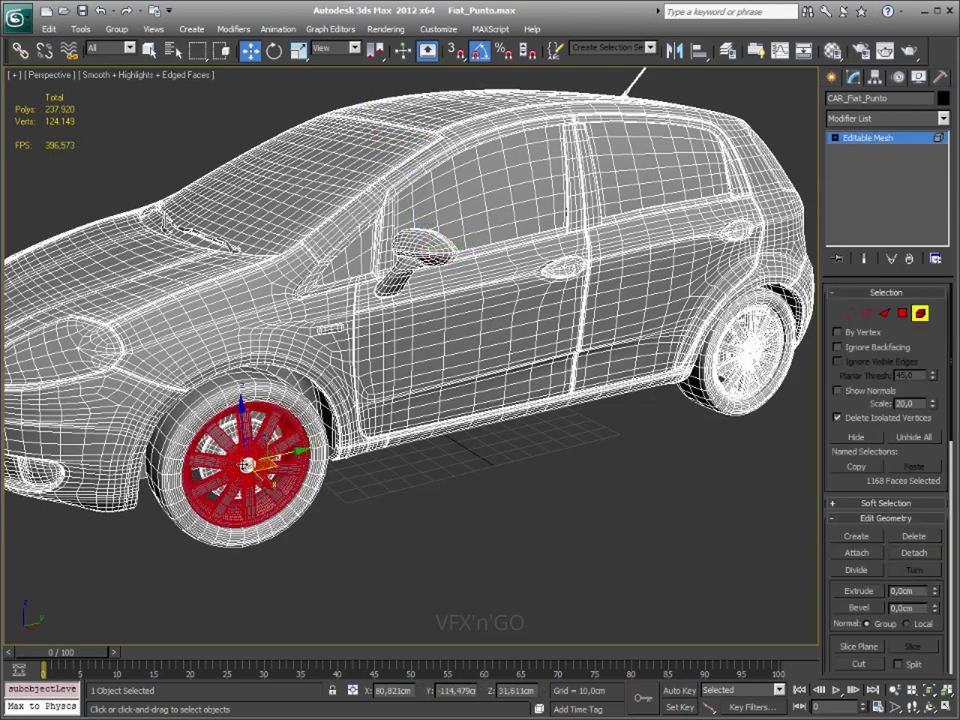
pyautogui.keyDown('alt'); pyautogui.moveTo(298, 537); pyautogui.dragTo(221, 454, button='middle'); pyautogui.keyUp('alt')
pyautogui.scroll(3, 300, 520)
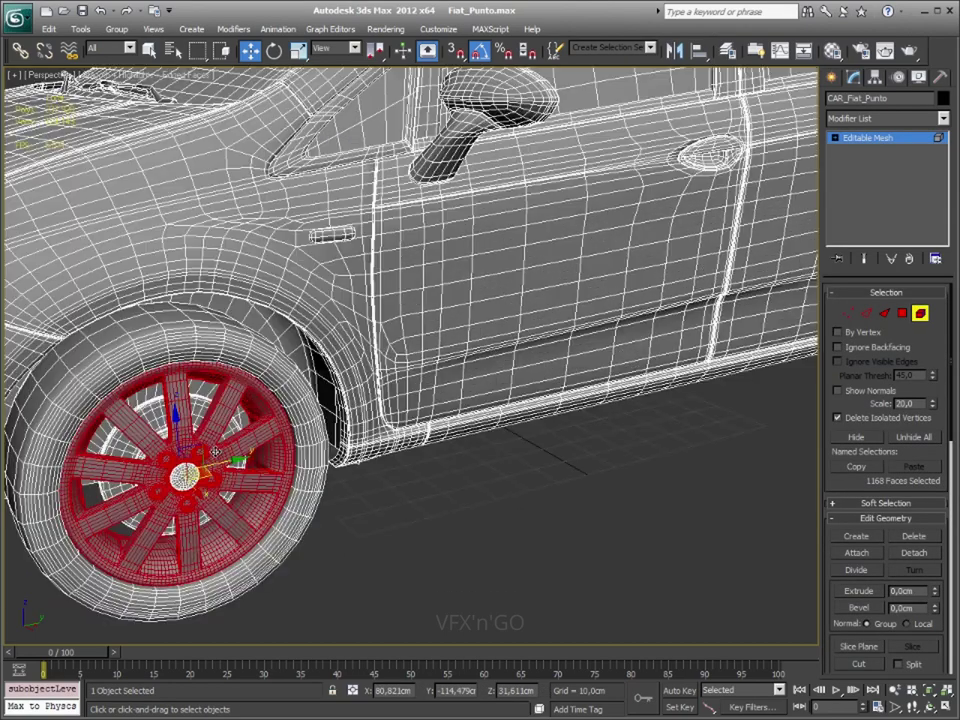
pyautogui.scroll(3, 313, 548)
pyautogui.keyDown('alt'); pyautogui.moveTo(314, 547); pyautogui.dragTo(317, 400, button='middle'); pyautogui.keyUp('alt')
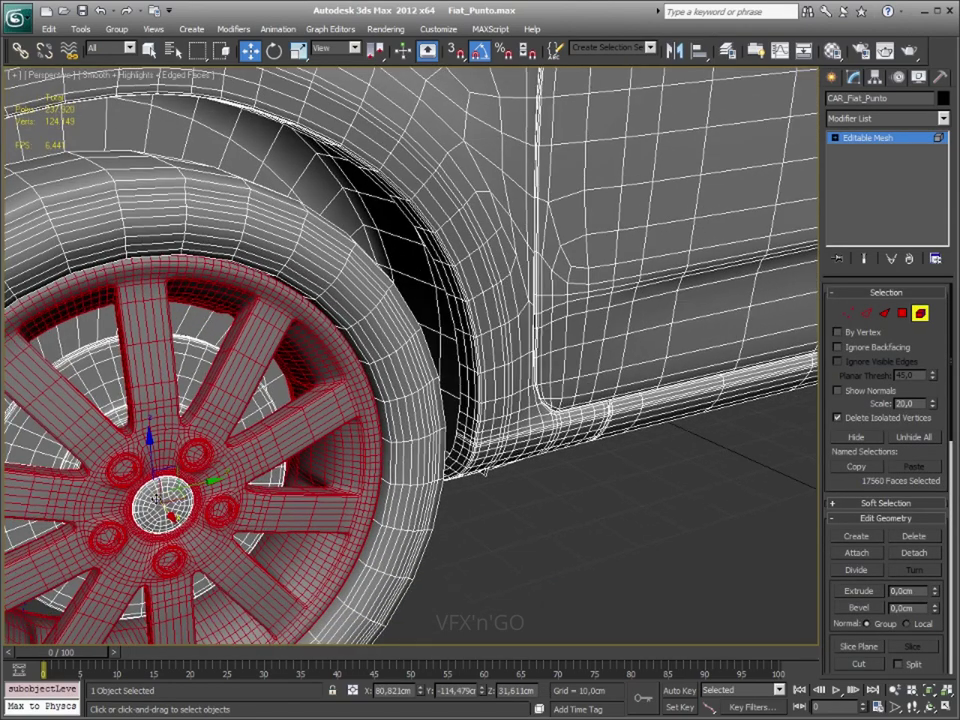
# Add the inner disc and tyre to the selection and detach the wheel as Object001
pyautogui.keyDown('ctrl'); pyautogui.click(83, 273); pyautogui.keyUp('ctrl')
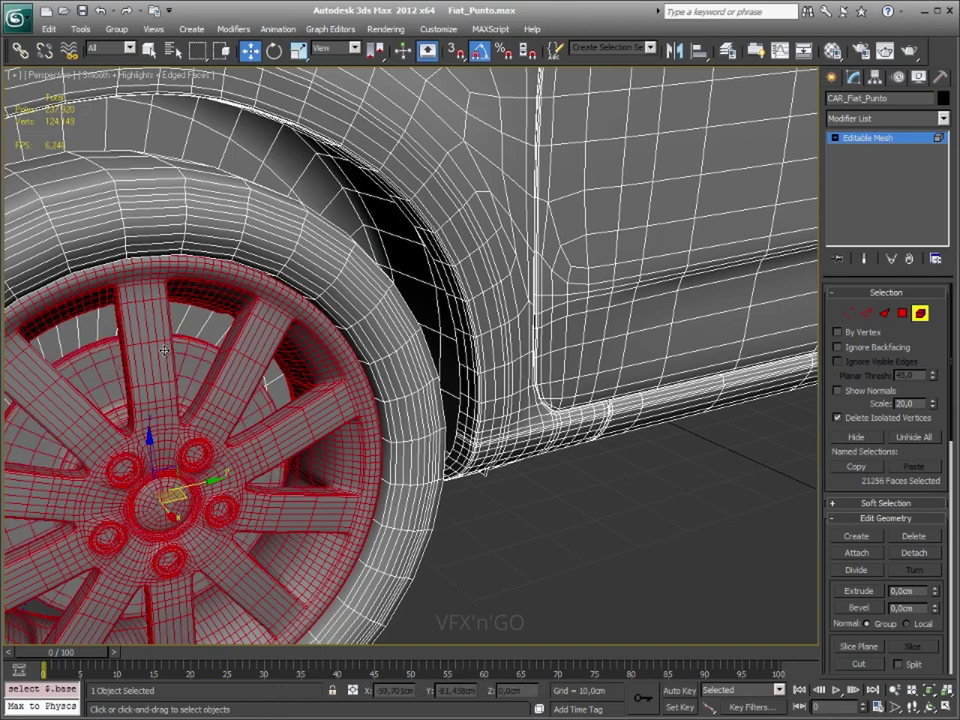
pyautogui.keyDown('ctrl'); pyautogui.click(148, 229); pyautogui.keyUp('ctrl')
pyautogui.moveTo(190, 340)
pyautogui.keyDown('alt'); pyautogui.mouseDown(button='middle')
pyautogui.moveTo(268, 422)
pyautogui.moveTo(302, 405)
pyautogui.mouseUp(button='middle'); pyautogui.keyUp('alt')
pyautogui.scroll(-5, 302, 405)
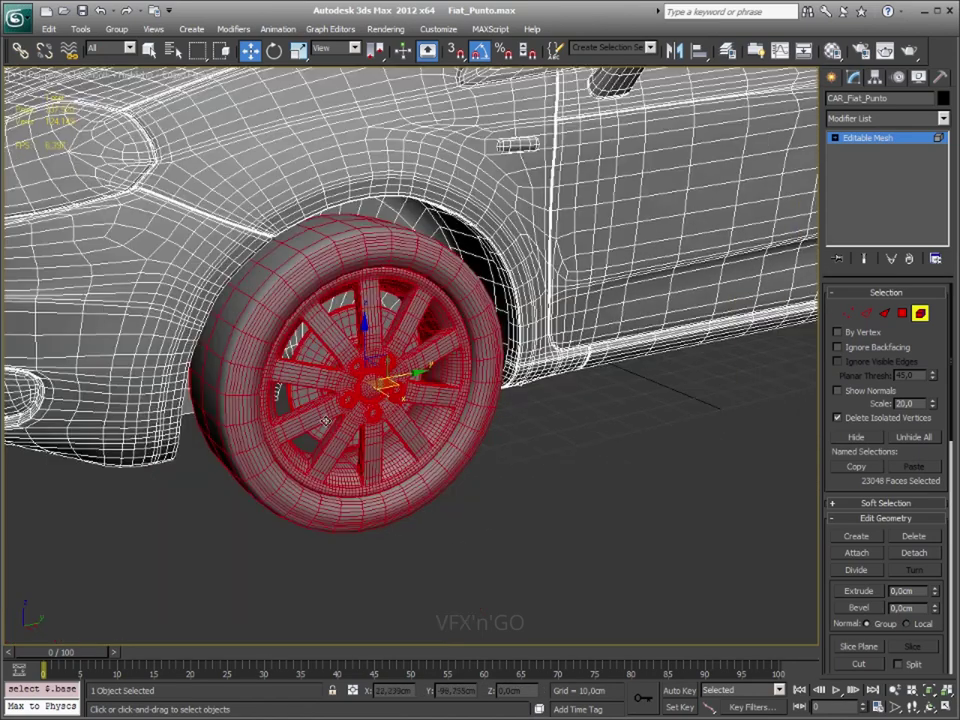
pyautogui.click(914, 554)
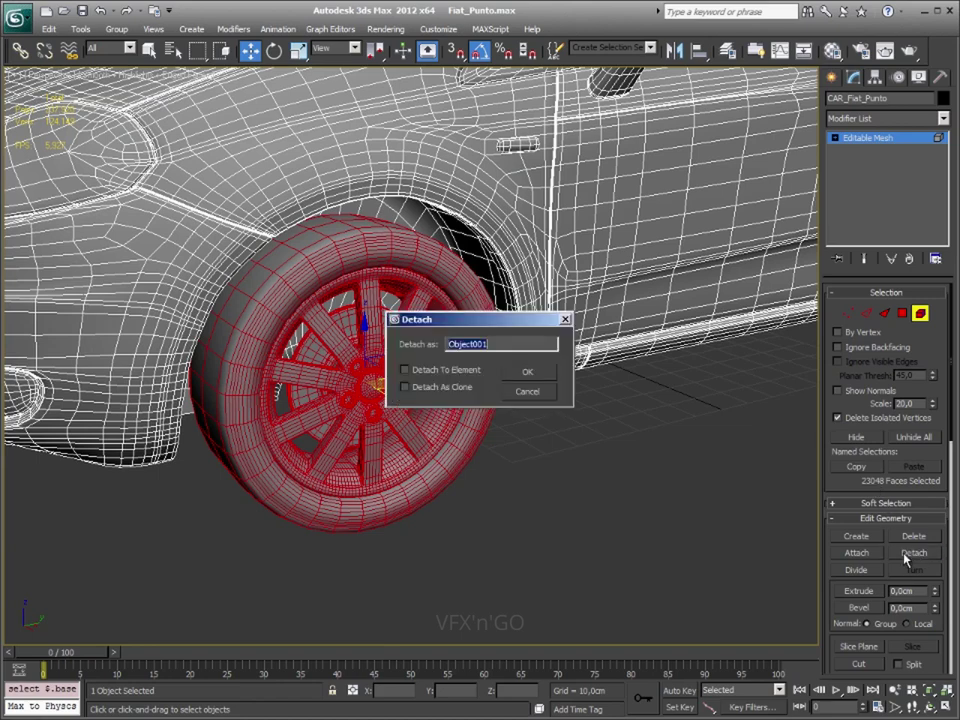
pyautogui.click(527, 374)
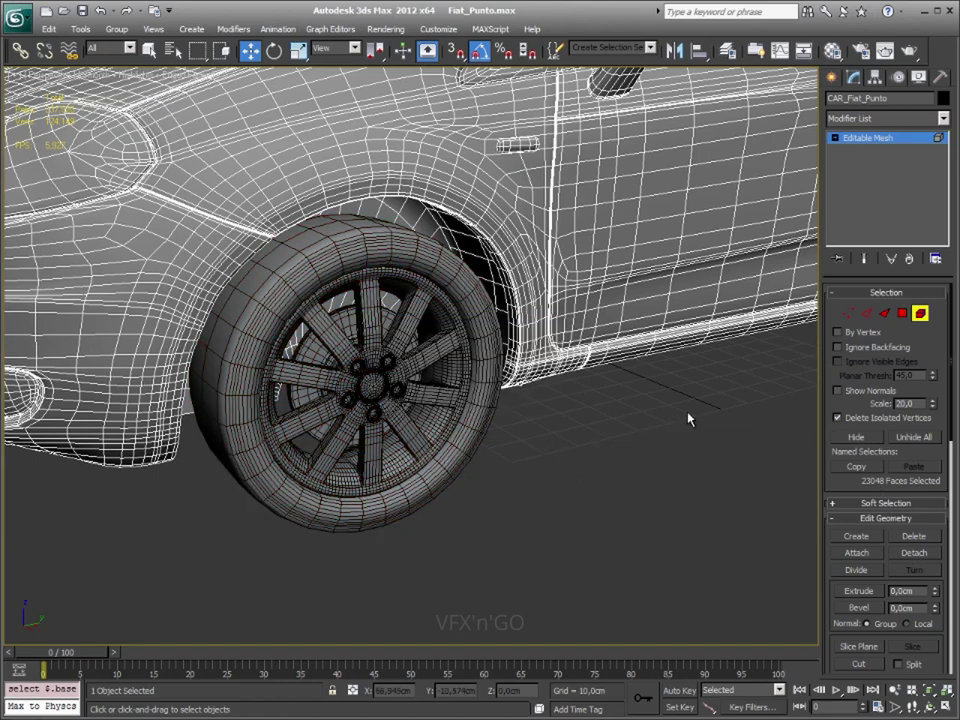
# Orbit to another wheel and select all of its faces from the hub
pyautogui.moveTo(493, 440)
pyautogui.mouseDown(button='middle')
pyautogui.moveTo(180, 446)
pyautogui.moveTo(654, 394)
pyautogui.moveTo(551, 420)
pyautogui.mouseUp(button='middle')
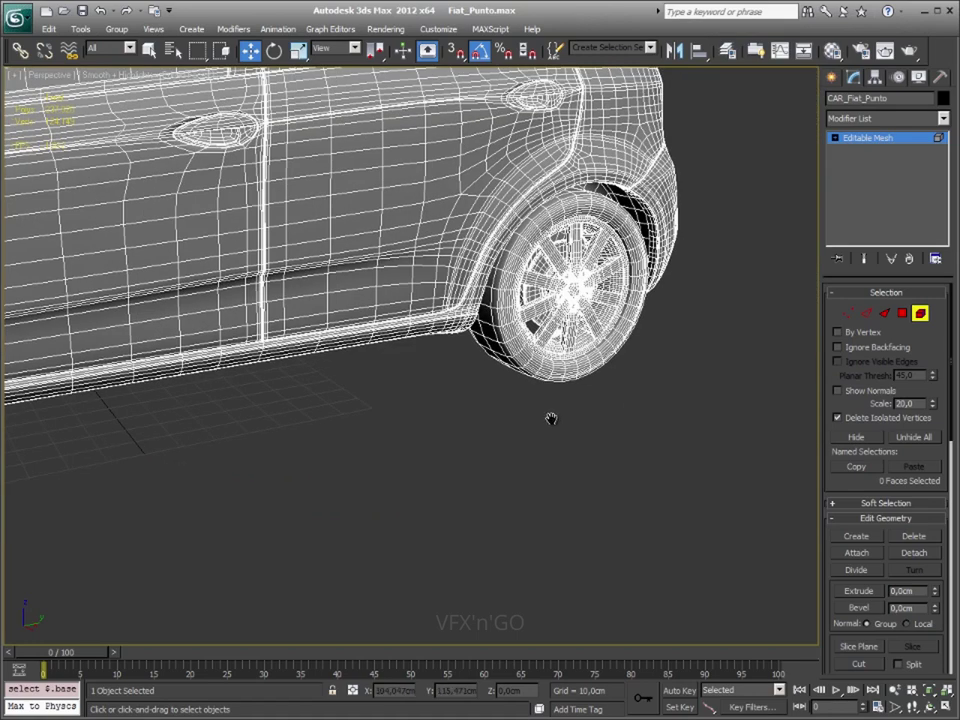
pyautogui.click(475, 300)
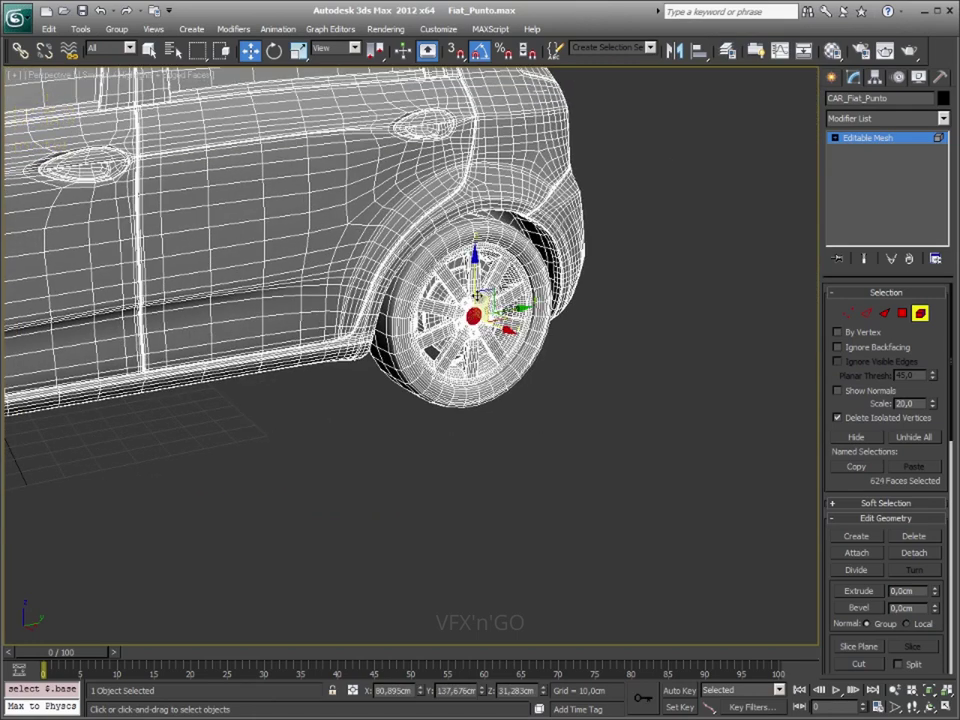
pyautogui.keyDown('ctrl'); pyautogui.click(480, 300); pyautogui.keyUp('ctrl')
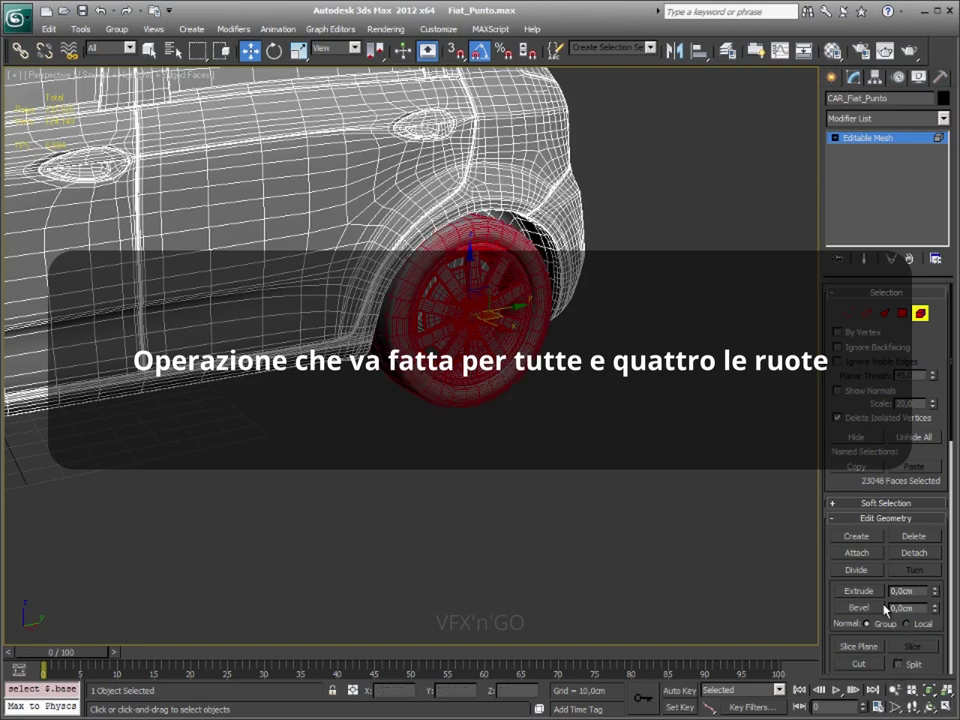
# Detach the selected wheel faces as a new object, Object004, and leave sub-object editing
pyautogui.click(914, 553)
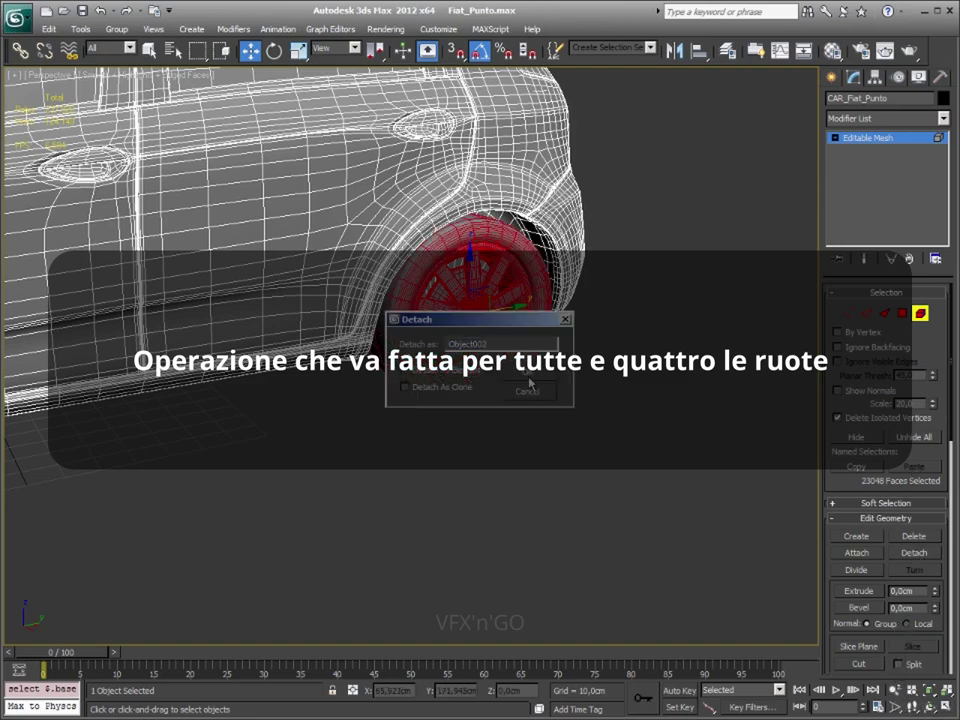
pyautogui.press('Return')
pyautogui.keyDown('alt'); pyautogui.moveTo(495, 411); pyautogui.dragTo(500, 378, button='middle'); pyautogui.keyUp('alt')
pyautogui.press('5')
pyautogui.moveTo(375, 286)
pyautogui.keyDown('alt'); pyautogui.mouseDown(button='middle')
pyautogui.moveTo(241, 327)
pyautogui.moveTo(256, 303)
pyautogui.moveTo(424, 420)
pyautogui.moveTo(316, 328)
pyautogui.moveTo(523, 489)
pyautogui.moveTo(300, 492)
pyautogui.moveTo(358, 493)
pyautogui.moveTo(418, 531)
pyautogui.moveTo(229, 388)
pyautogui.moveTo(208, 390)
pyautogui.moveTo(300, 517)
pyautogui.moveTo(253, 515)
pyautogui.mouseUp(button='middle'); pyautogui.keyUp('alt')
pyautogui.scroll(-3, 375, 514)
pyautogui.scroll(-2, 375, 514)
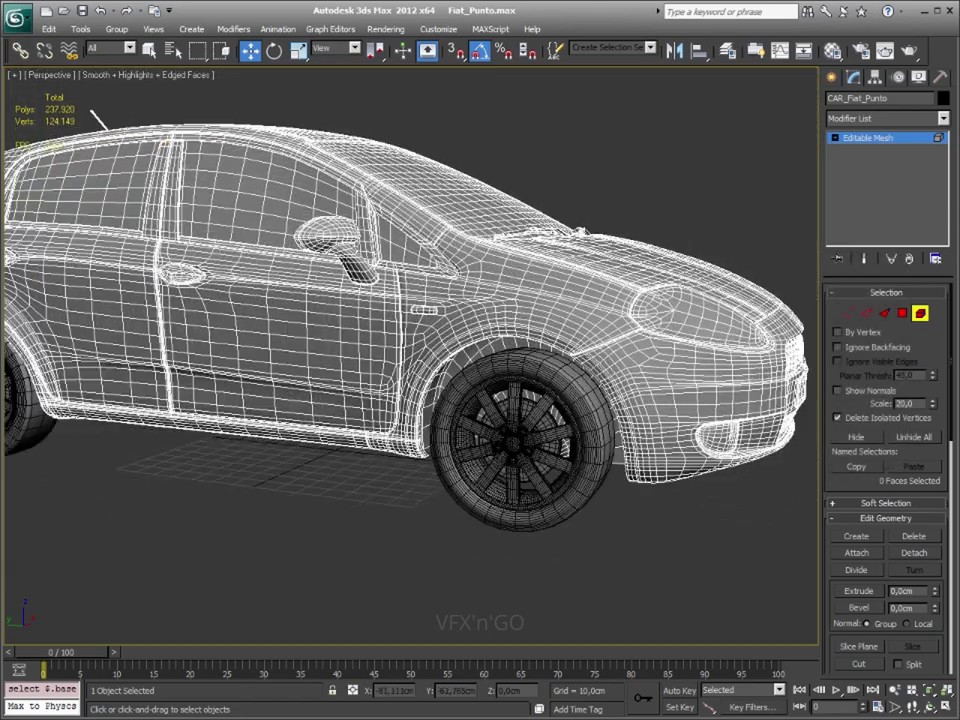
pyautogui.scroll(-3, 375, 514)
pyautogui.press('5')
# Select the detached front wheel and add the rear wheel to the selection
pyautogui.moveTo(790, 414)
pyautogui.keyDown('alt'); pyautogui.mouseDown(button='middle')
pyautogui.moveTo(613, 476)
pyautogui.moveTo(538, 482)
pyautogui.mouseUp(button='middle'); pyautogui.keyUp('alt')
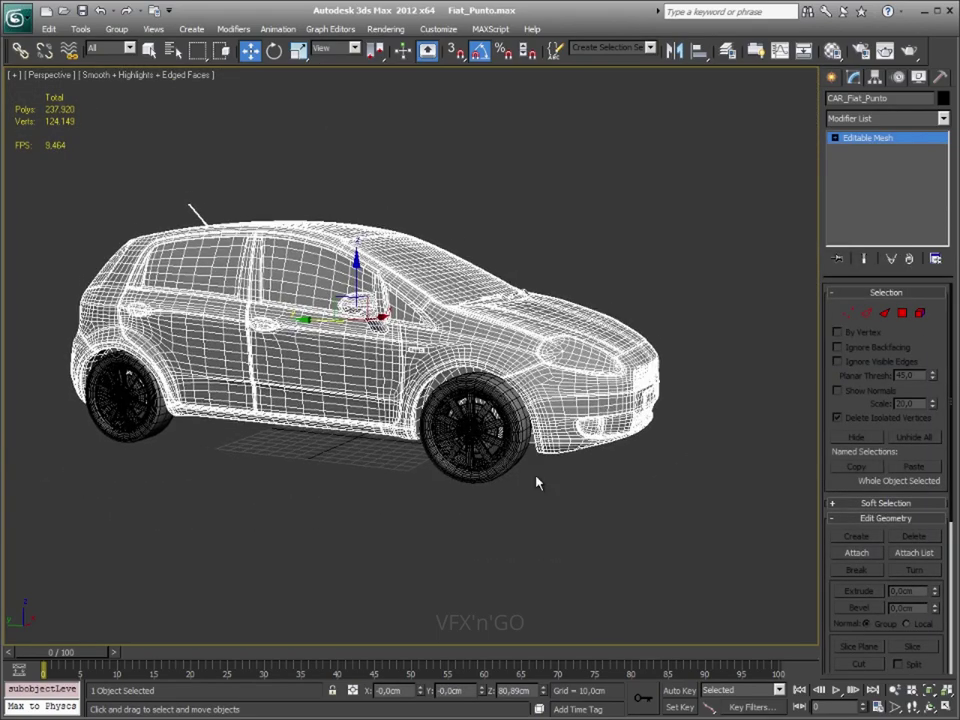
pyautogui.scroll(3, 538, 482)
pyautogui.scroll(3, 564, 474)
pyautogui.keyDown('alt'); pyautogui.moveTo(590, 440); pyautogui.dragTo(473, 430, button='middle'); pyautogui.keyUp('alt')
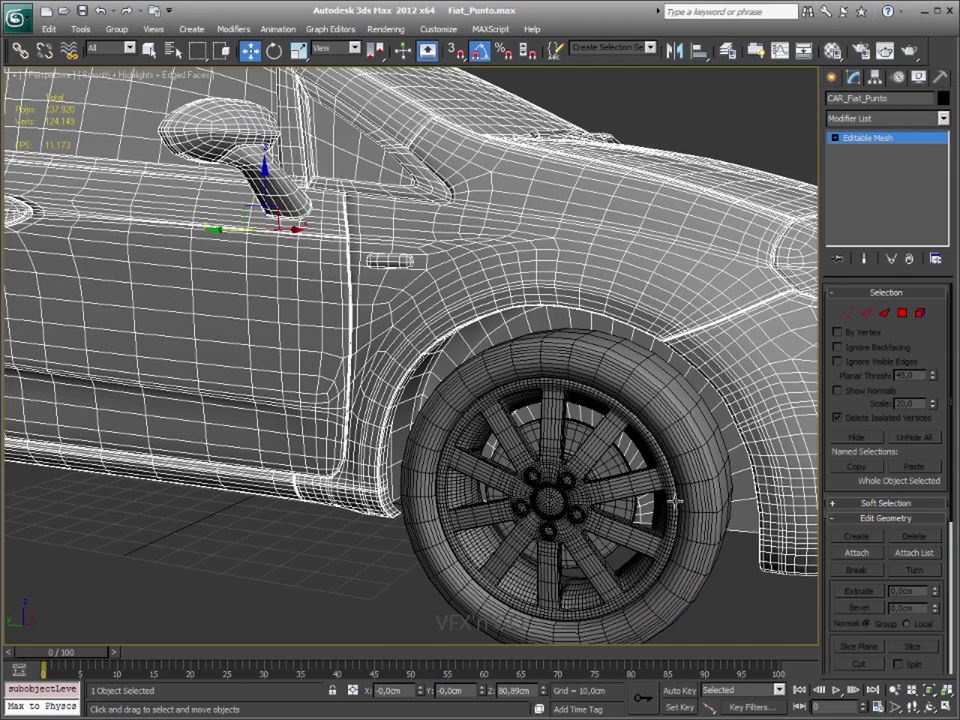
pyautogui.keyDown('alt'); pyautogui.moveTo(561, 534); pyautogui.dragTo(727, 465, button='middle'); pyautogui.keyUp('alt')
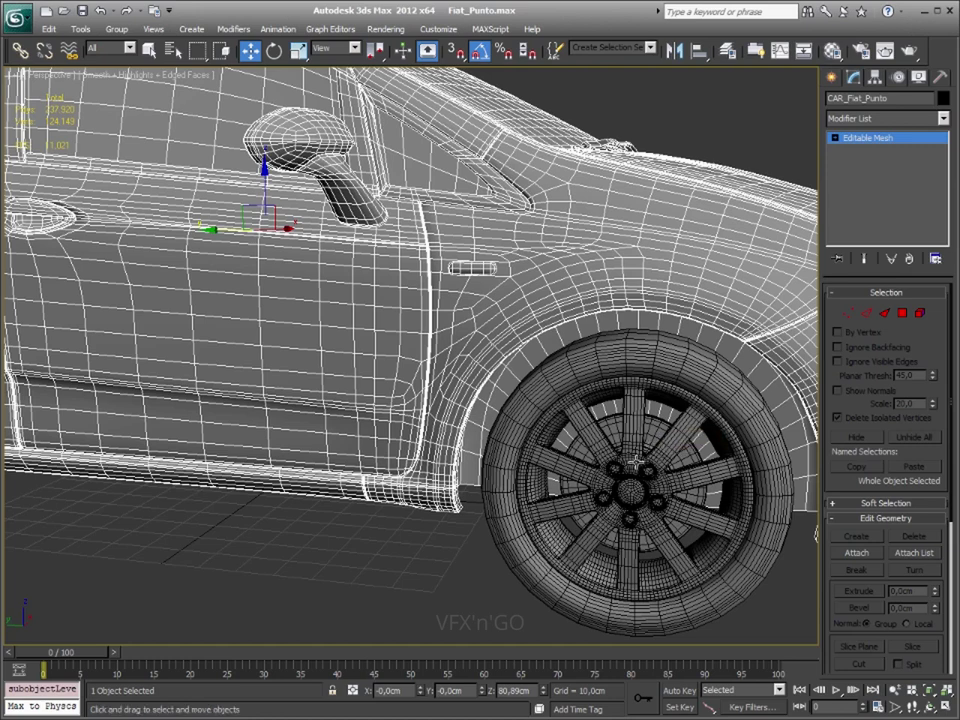
pyautogui.click(636, 472)
pyautogui.scroll(-5, 553, 482)
pyautogui.moveTo(553, 482)
pyautogui.keyDown('alt'); pyautogui.mouseDown(button='middle')
pyautogui.moveTo(428, 493)
pyautogui.moveTo(212, 424)
pyautogui.mouseUp(button='middle'); pyautogui.keyUp('alt')
pyautogui.keyDown('ctrl'); pyautogui.click(212, 424); pyautogui.keyUp('ctrl')
pyautogui.scroll(-3, 536, 439)
# Add the last two wheels to the selection and put all four on the PUNTO_MESH_Wheel layer
pyautogui.keyDown('alt'); pyautogui.moveTo(536, 439); pyautogui.dragTo(306, 454, button='middle'); pyautogui.keyUp('alt')
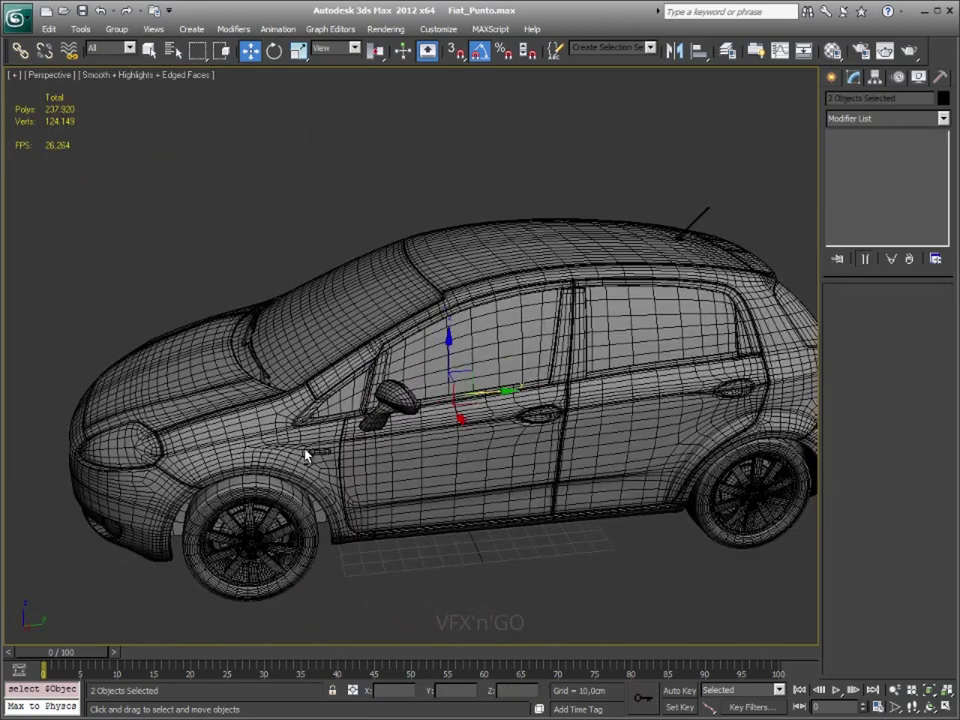
pyautogui.keyDown('ctrl'); pyautogui.click(215, 540); pyautogui.keyUp('ctrl')
pyautogui.keyDown('ctrl'); pyautogui.click(727, 518); pyautogui.keyUp('ctrl')
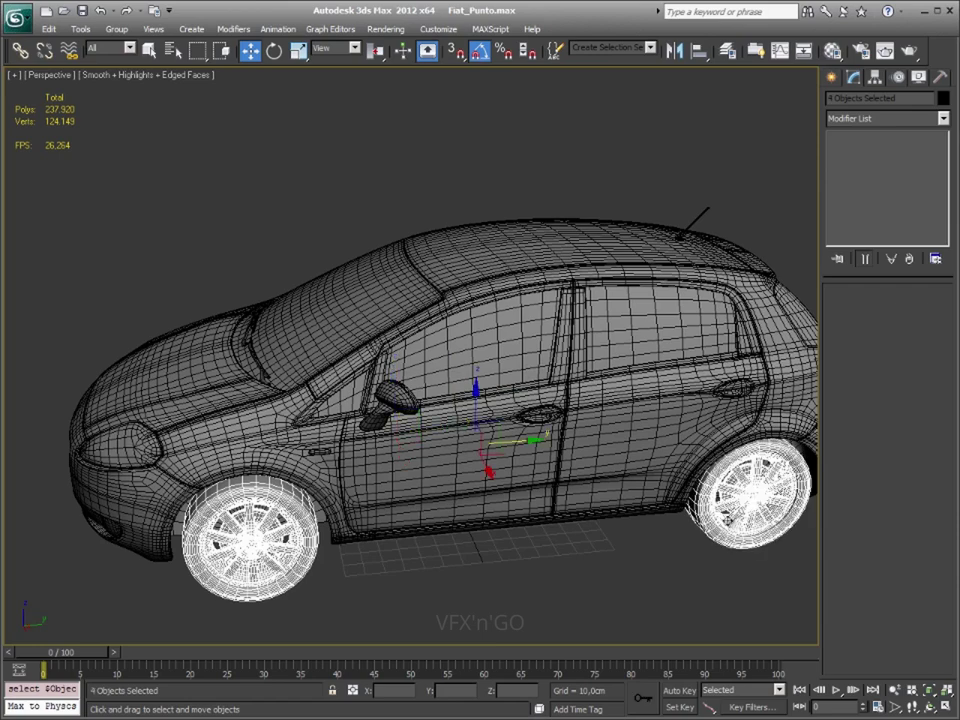
pyautogui.keyDown('alt'); pyautogui.moveTo(627, 247); pyautogui.dragTo(741, 218, button='middle'); pyautogui.keyUp('alt')
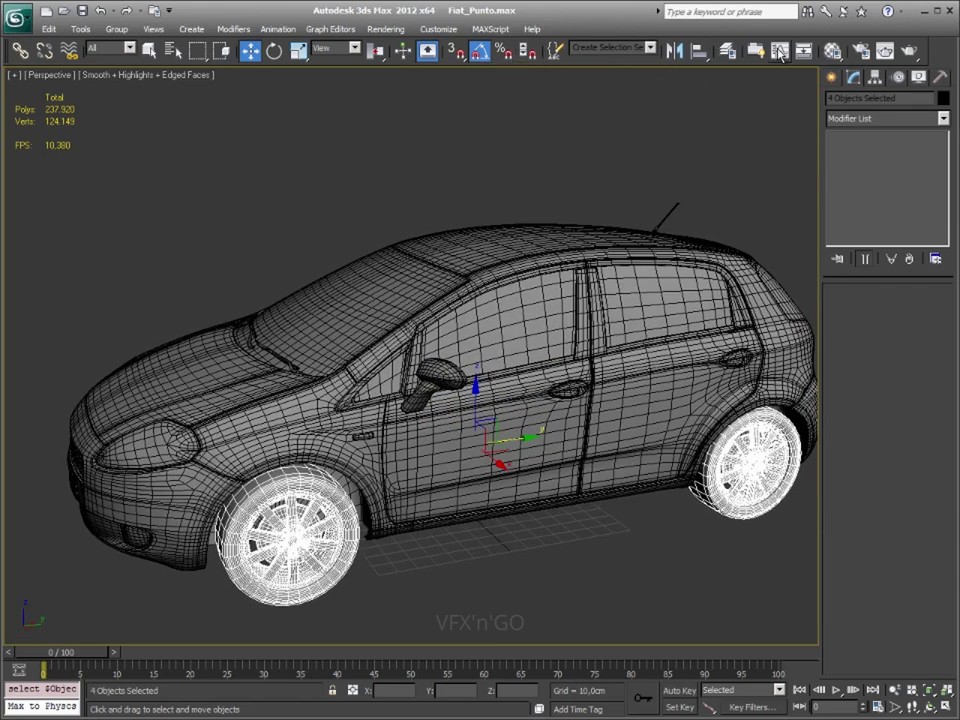
pyautogui.click(727, 52)
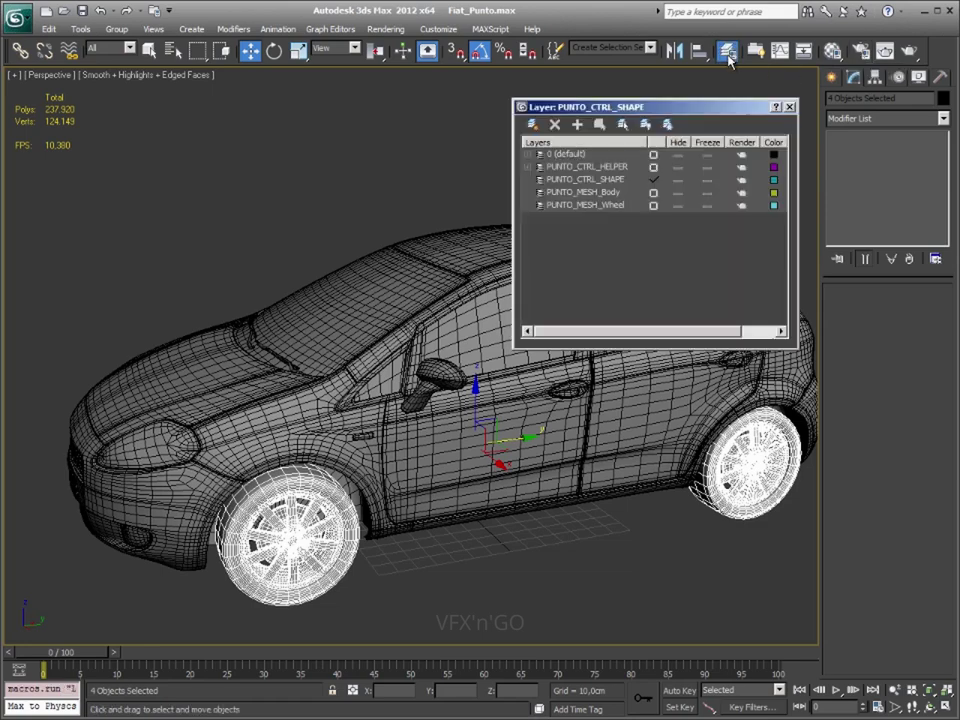
pyautogui.click(605, 206)
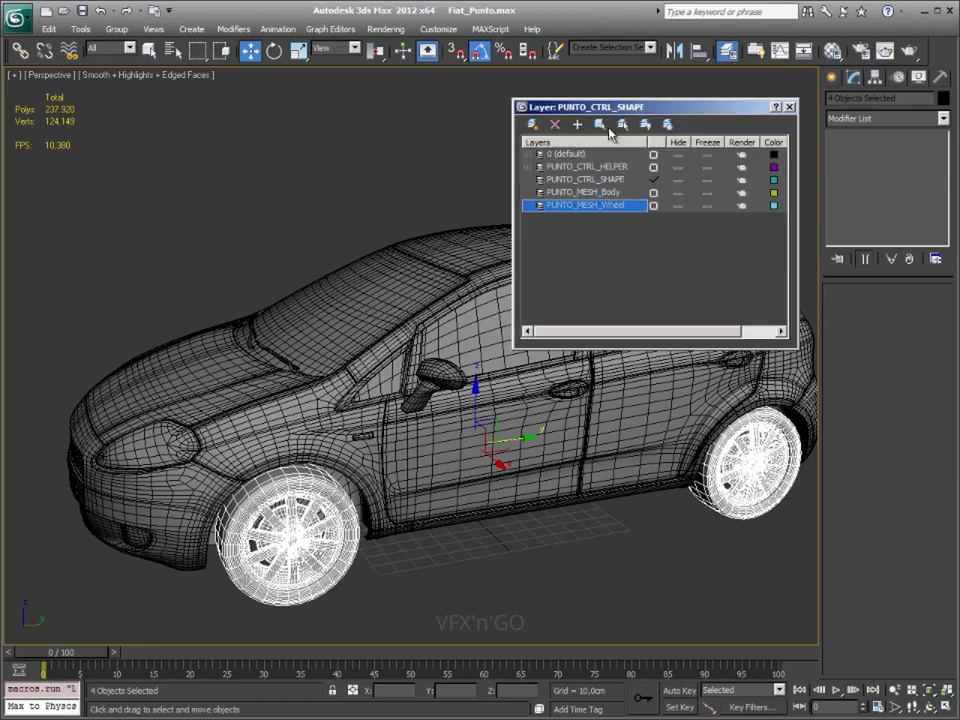
pyautogui.click(614, 254)
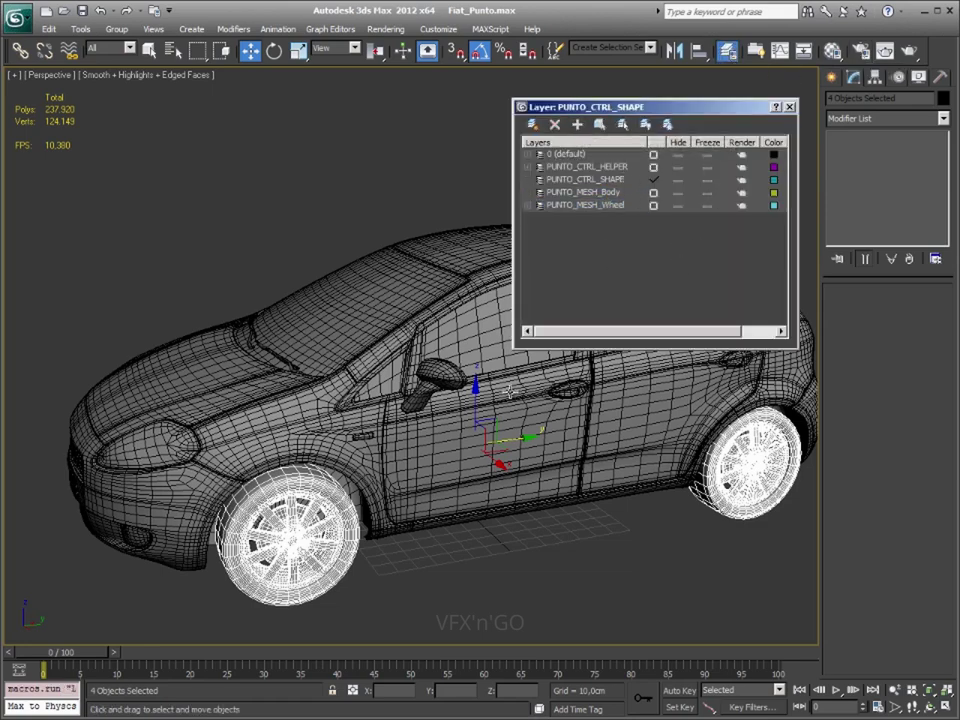
# Select the car body and add it to the PUNTO_MESH_Body layer
pyautogui.click(380, 278)
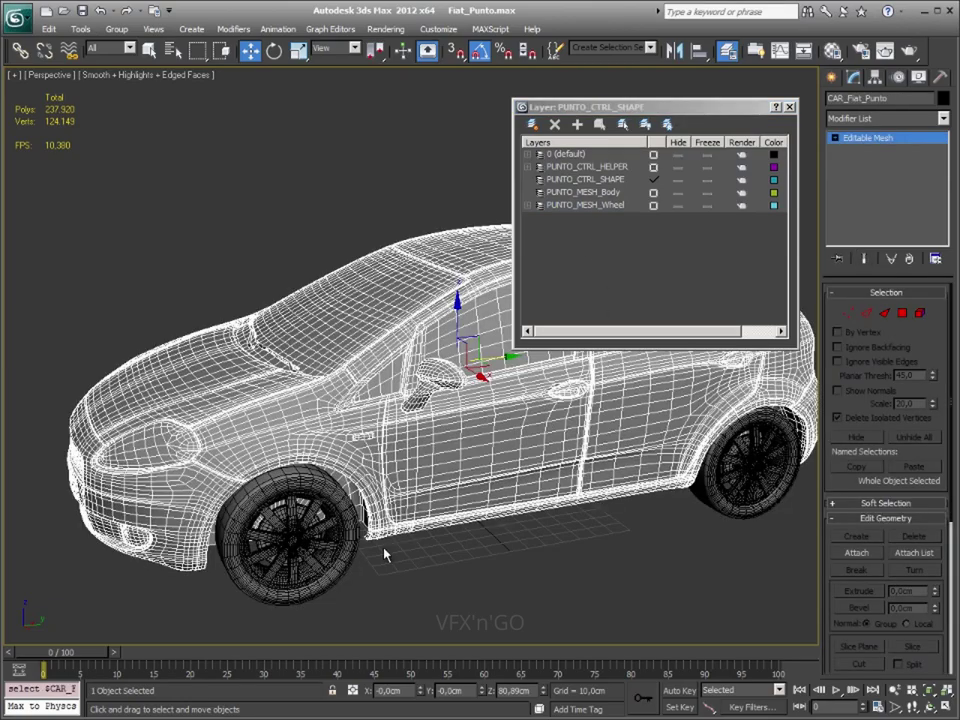
pyautogui.moveTo(614, 549)
pyautogui.keyDown('alt'); pyautogui.mouseDown(button='middle')
pyautogui.moveTo(570, 529)
pyautogui.moveTo(545, 410)
pyautogui.moveTo(591, 553)
pyautogui.moveTo(608, 553)
pyautogui.moveTo(600, 540)
pyautogui.mouseUp(button='middle'); pyautogui.keyUp('alt')
pyautogui.click(584, 179)
pyautogui.click(584, 192)
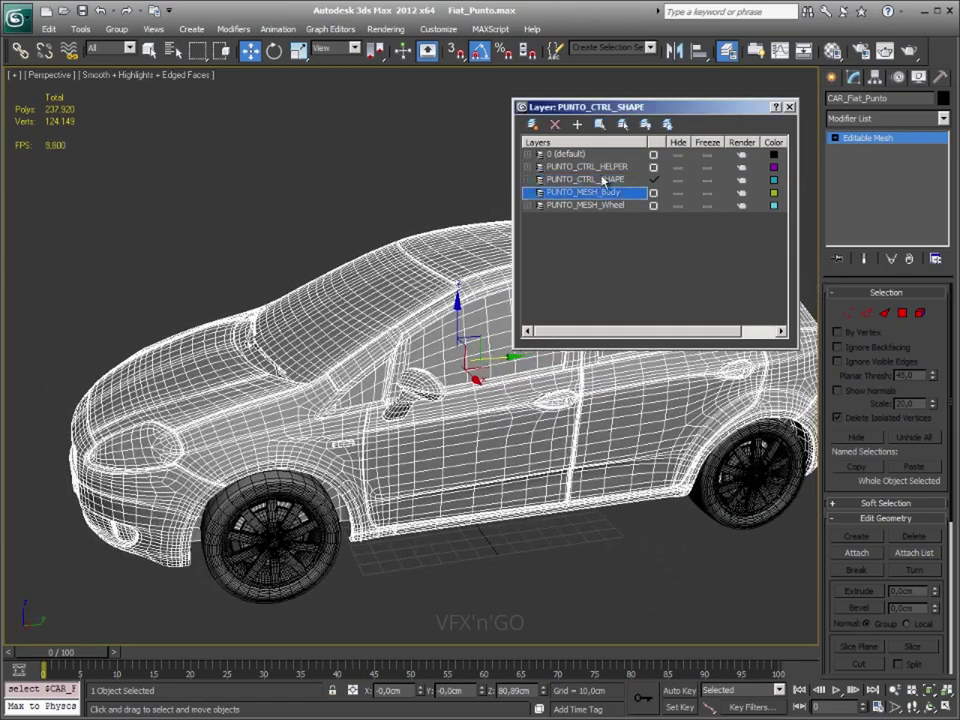
pyautogui.click(577, 125)
# Deselect the body and select the front wheel object
pyautogui.click(628, 532)
pyautogui.keyDown('alt'); pyautogui.moveTo(628, 532); pyautogui.dragTo(440, 302, button='middle'); pyautogui.keyUp('alt')
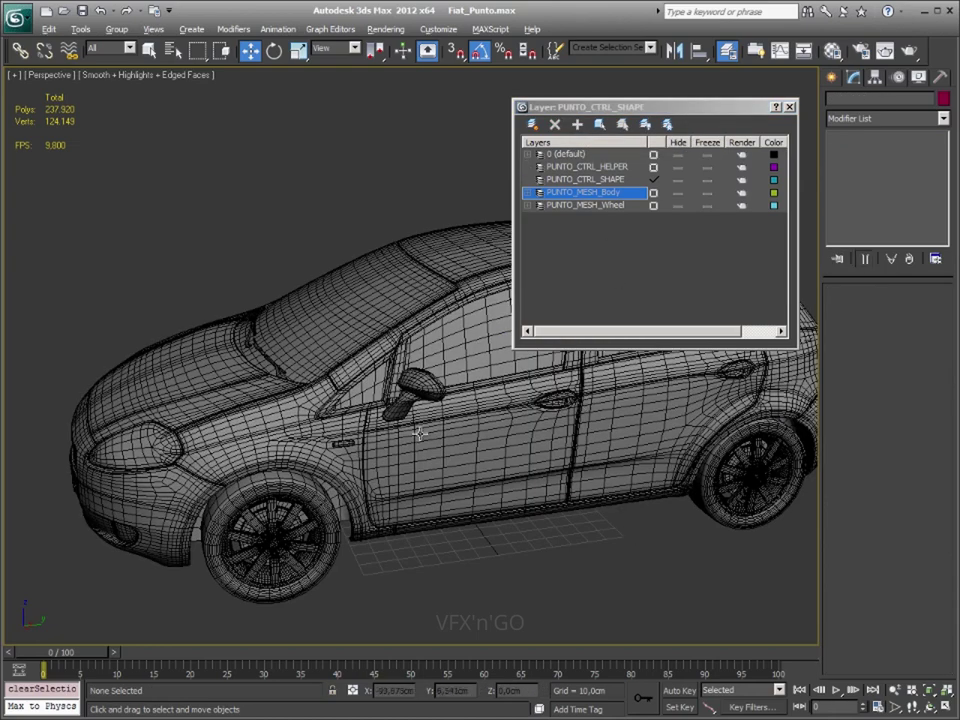
pyautogui.moveTo(315, 325)
pyautogui.keyDown('alt'); pyautogui.mouseDown(button='middle')
pyautogui.moveTo(455, 530)
pyautogui.moveTo(285, 387)
pyautogui.mouseUp(button='middle'); pyautogui.keyUp('alt')
pyautogui.click(284, 388)
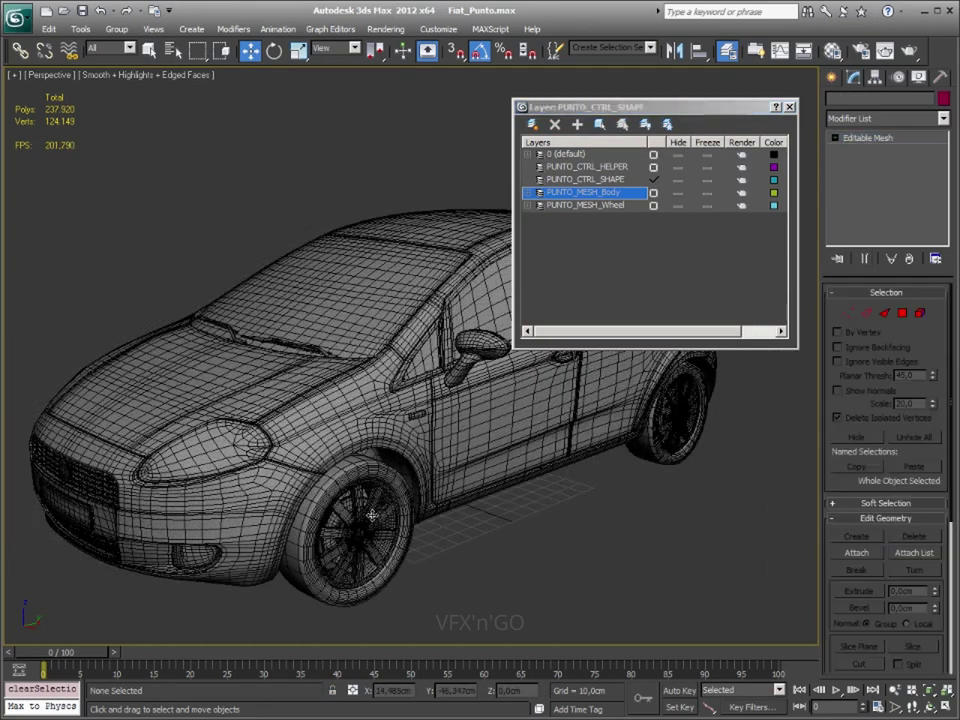
# With Affect Pivot Only, centre the front wheel's pivot and rotate it -90° on X
pyautogui.click(899, 78)
pyautogui.click(878, 79)
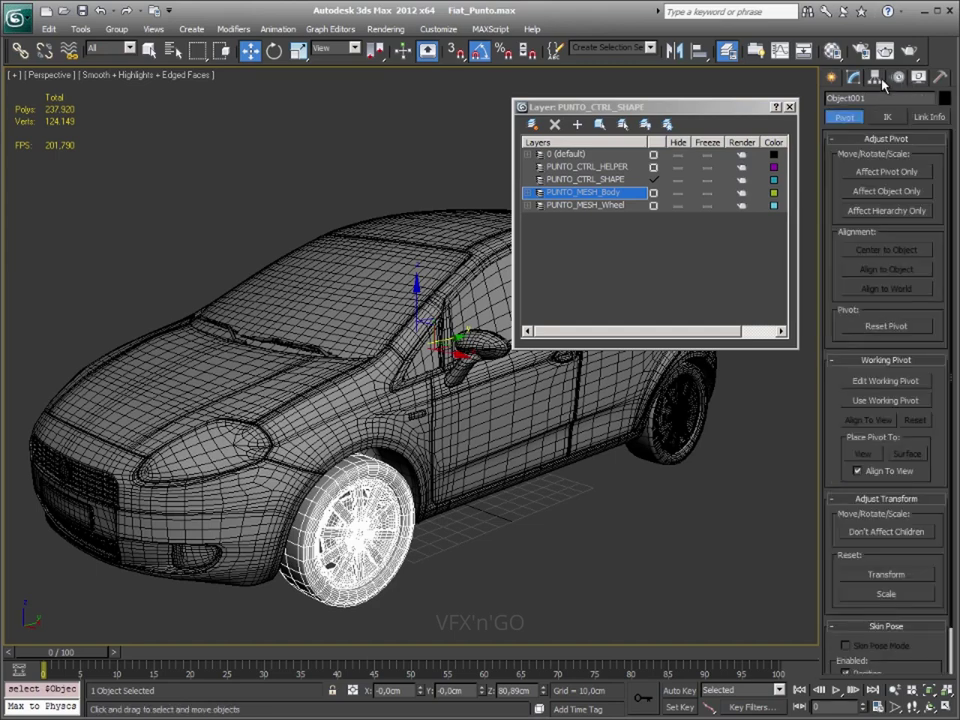
pyautogui.click(886, 171)
pyautogui.click(886, 249)
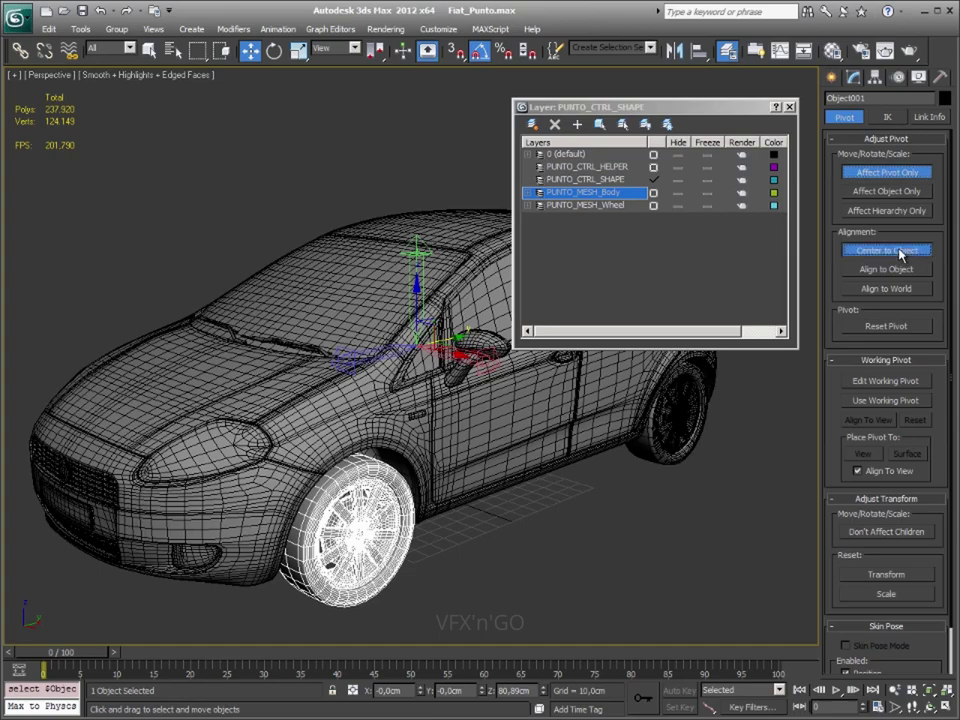
pyautogui.moveTo(575, 557)
pyautogui.keyDown('alt'); pyautogui.mouseDown(button='middle')
pyautogui.moveTo(400, 422)
pyautogui.moveTo(519, 519)
pyautogui.moveTo(542, 456)
pyautogui.moveTo(455, 505)
pyautogui.mouseUp(button='middle'); pyautogui.keyUp('alt')
pyautogui.scroll(5, 340, 372)
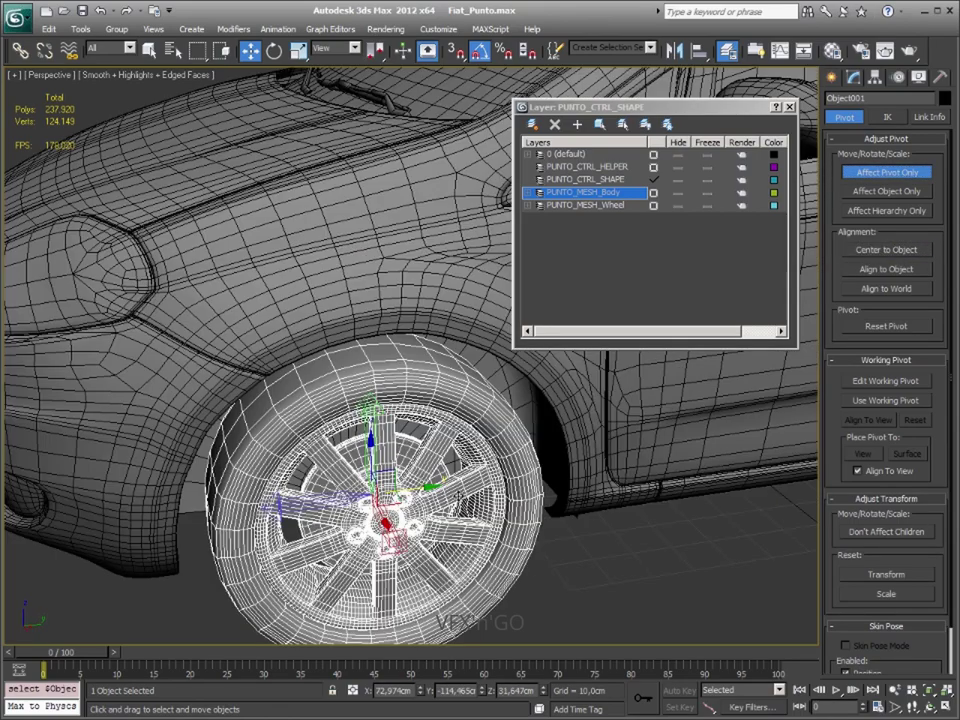
pyautogui.scroll(-3, 460, 497)
pyautogui.scroll(-2, 465, 497)
pyautogui.press('e')
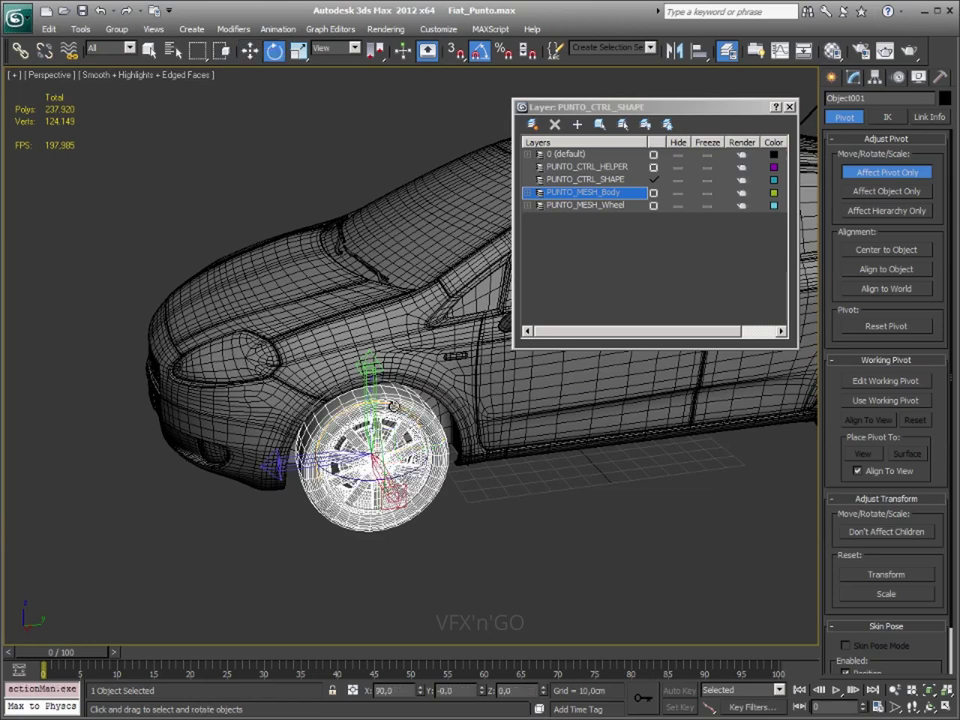
pyautogui.moveTo(393, 405); pyautogui.dragTo(461, 441)
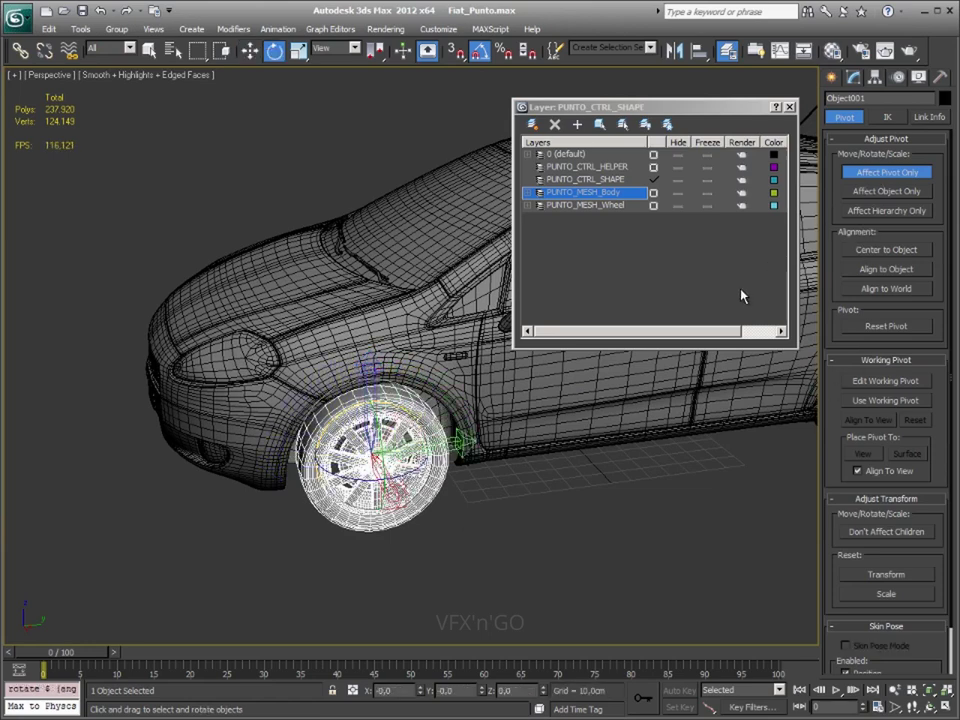
pyautogui.press('w')
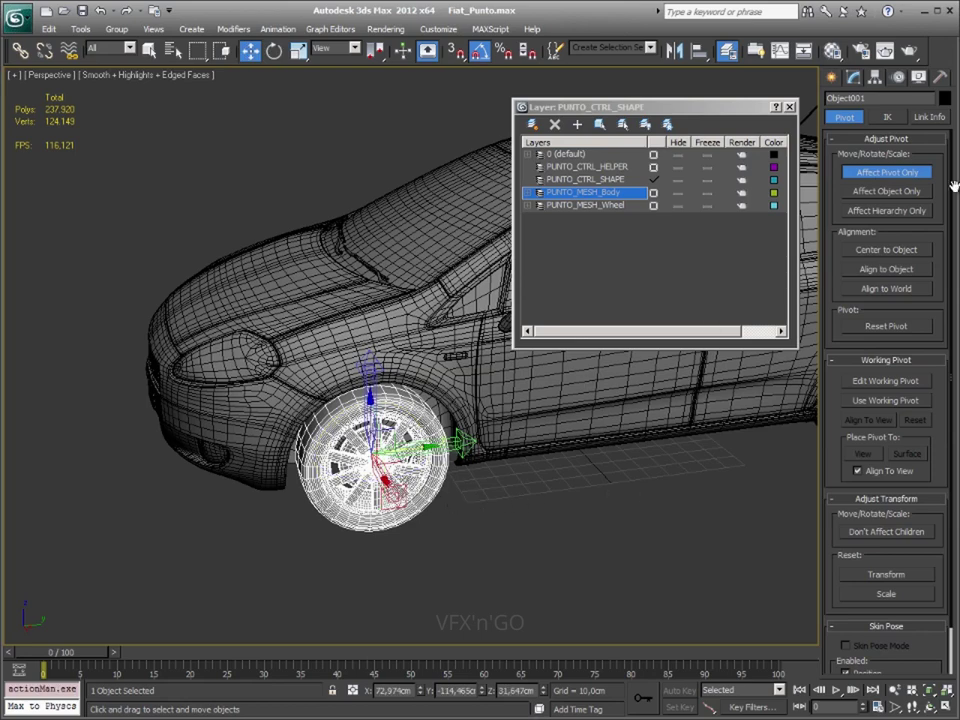
pyautogui.click(900, 172)
# Centre the rear wheel's pivot on the object and rotate it 90° on X
pyautogui.keyDown('alt'); pyautogui.moveTo(470, 560); pyautogui.dragTo(417, 595, button='middle'); pyautogui.keyUp('alt')
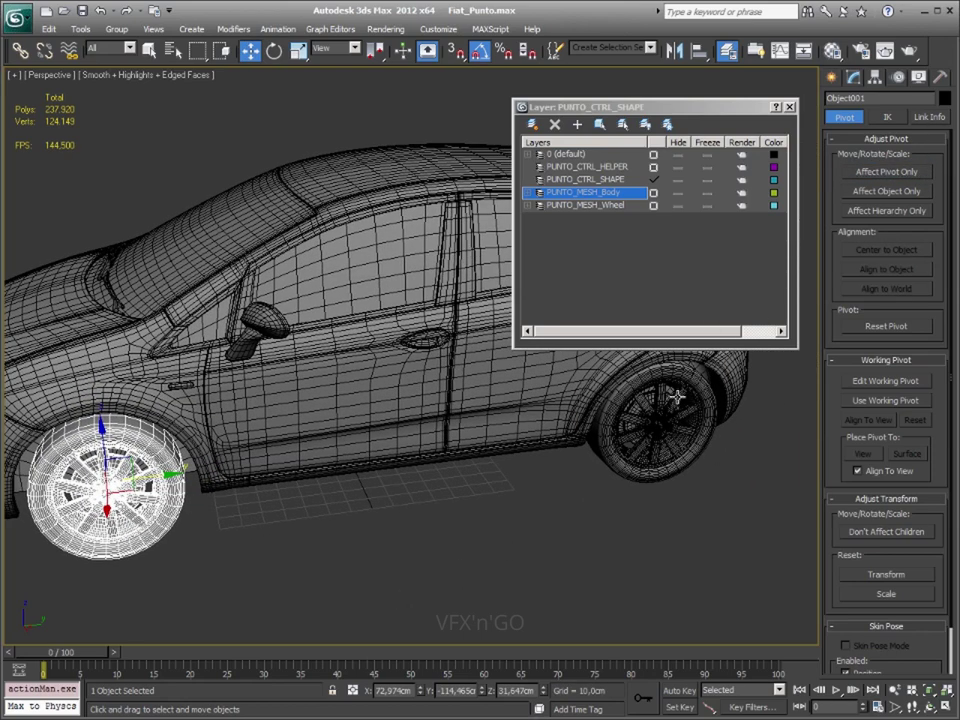
pyautogui.click(658, 415)
pyautogui.click(878, 172)
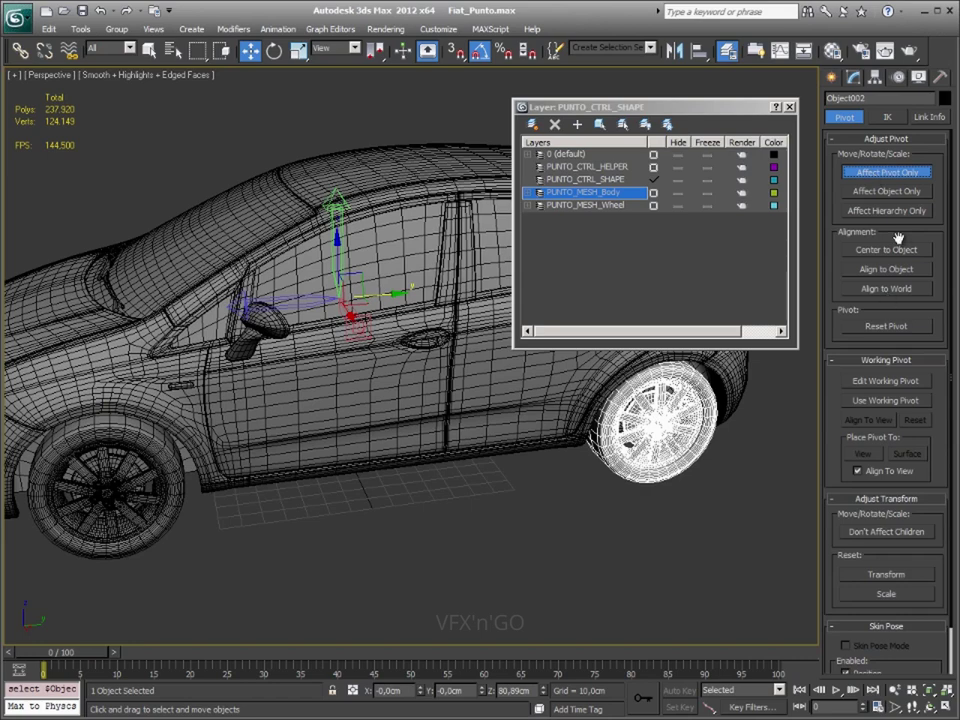
pyautogui.click(900, 250)
pyautogui.keyDown('alt'); pyautogui.moveTo(753, 535); pyautogui.dragTo(602, 557, button='middle'); pyautogui.keyUp('alt')
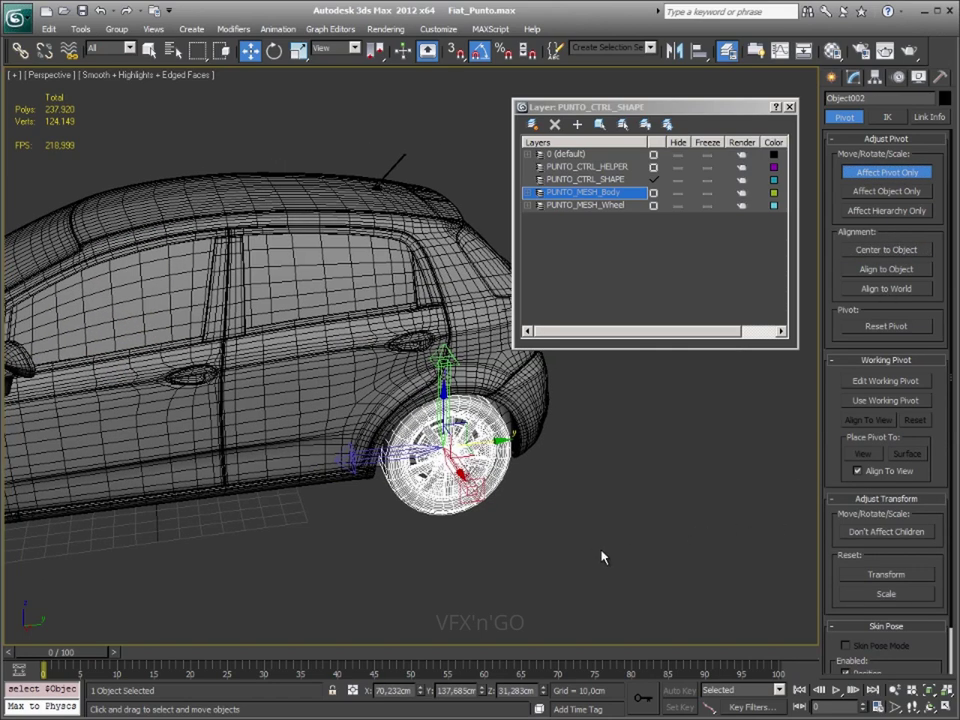
pyautogui.press('e')
pyautogui.moveTo(440, 360); pyautogui.dragTo(400, 330)
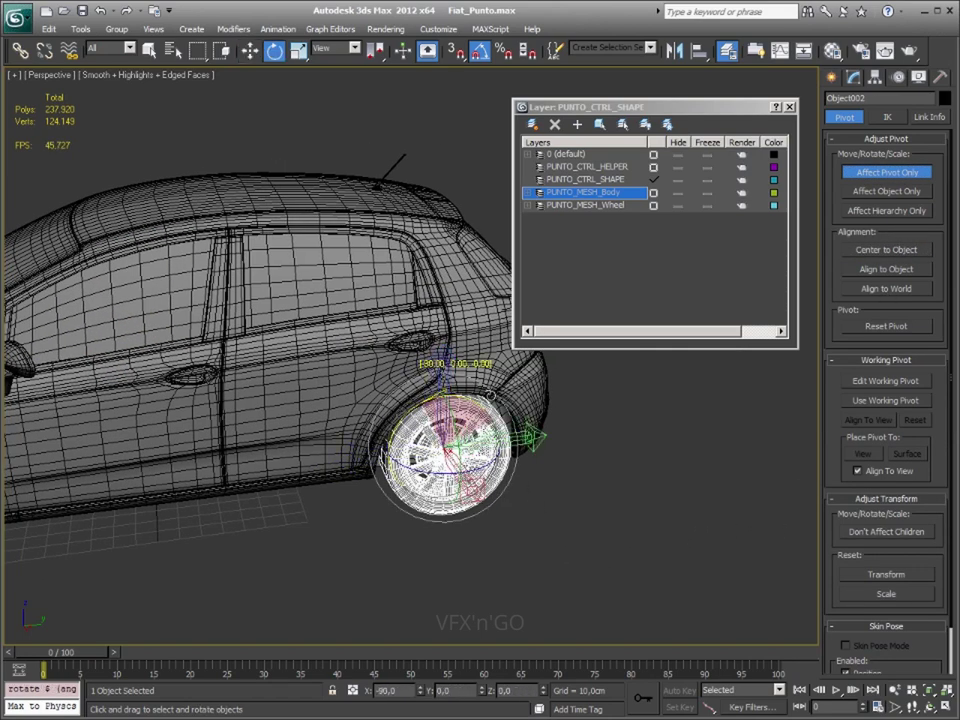
# Centre the other rear wheel's pivot and rotate it to -90 on X
pyautogui.moveTo(600, 540)
pyautogui.keyDown('alt'); pyautogui.mouseDown(button='middle')
pyautogui.moveTo(560, 520)
pyautogui.moveTo(260, 526)
pyautogui.moveTo(330, 530)
pyautogui.mouseUp(button='middle'); pyautogui.keyUp('alt')
pyautogui.click(330, 530)
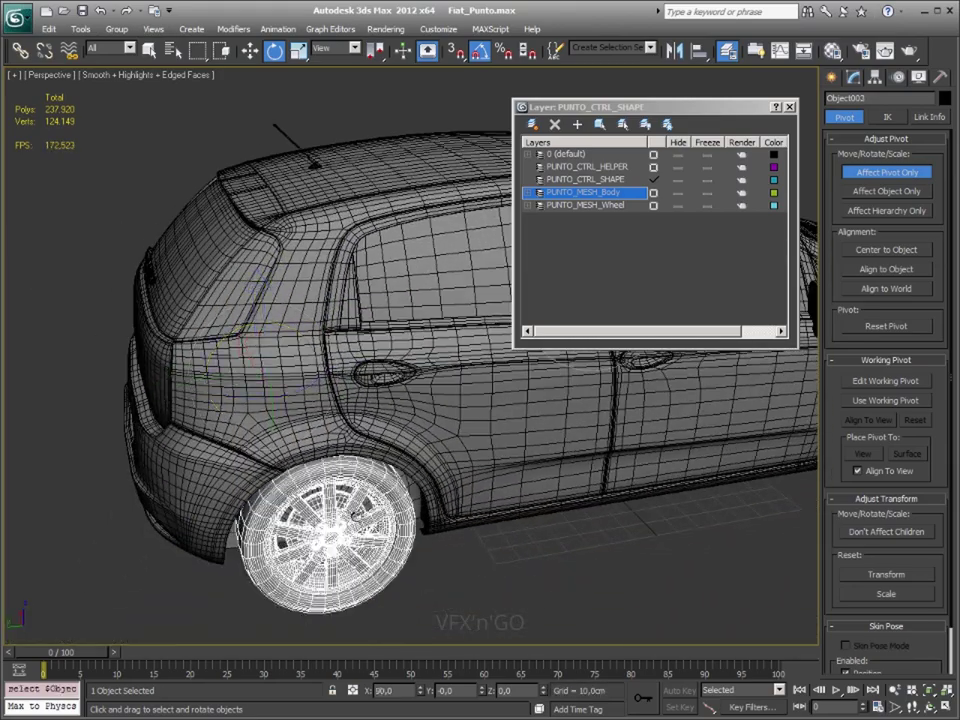
pyautogui.click(916, 254)
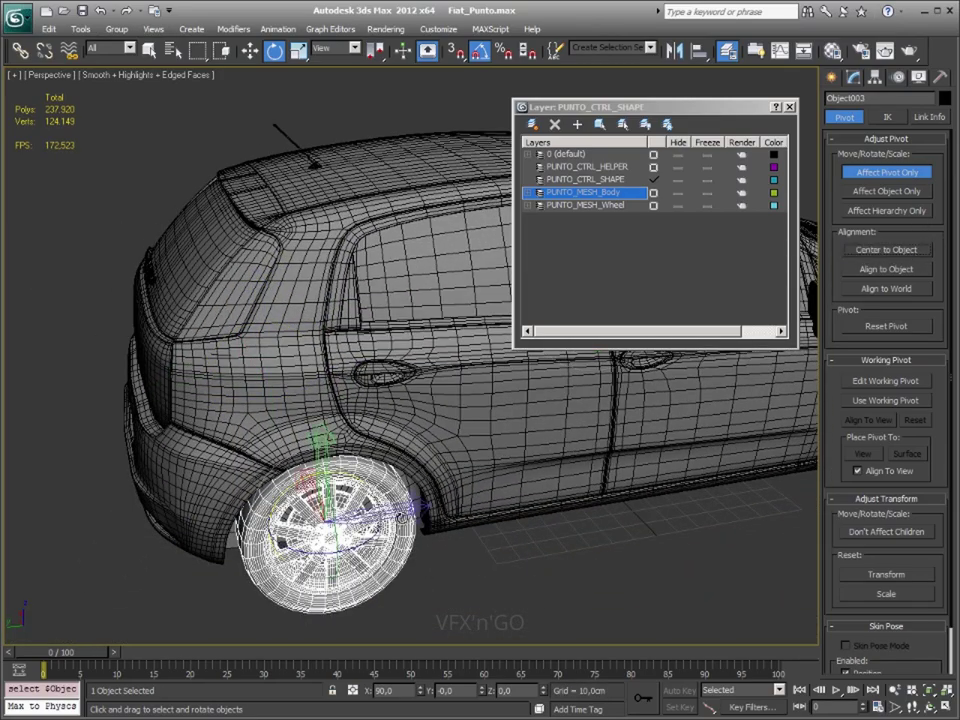
pyautogui.keyDown('alt'); pyautogui.moveTo(299, 387); pyautogui.dragTo(312, 376, button='middle'); pyautogui.keyUp('alt')
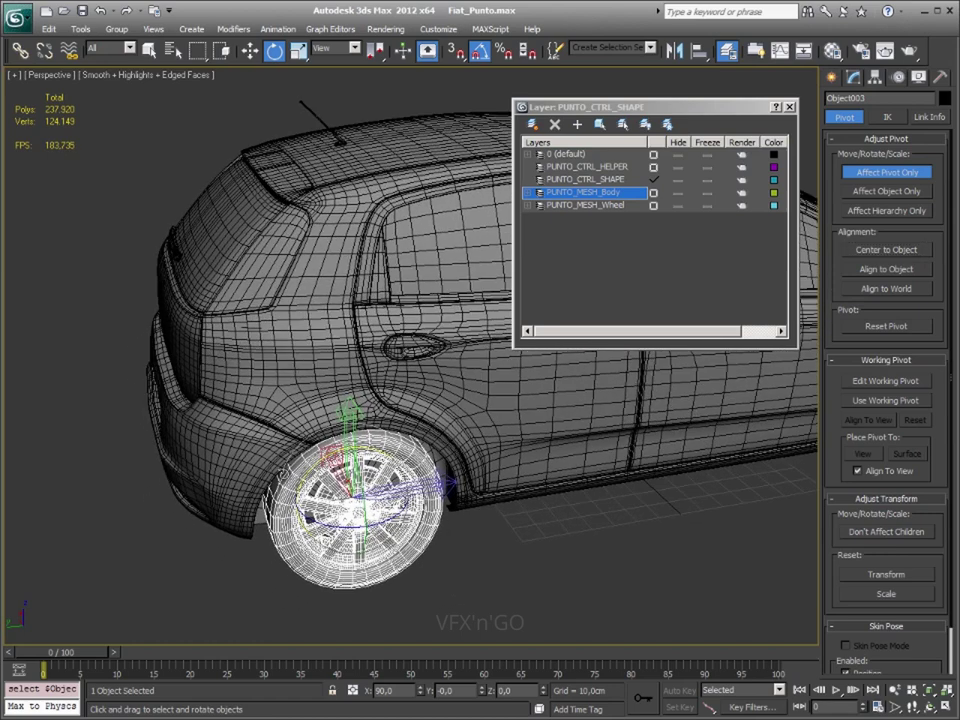
pyautogui.moveTo(240, 354); pyautogui.dragTo(256, 332)
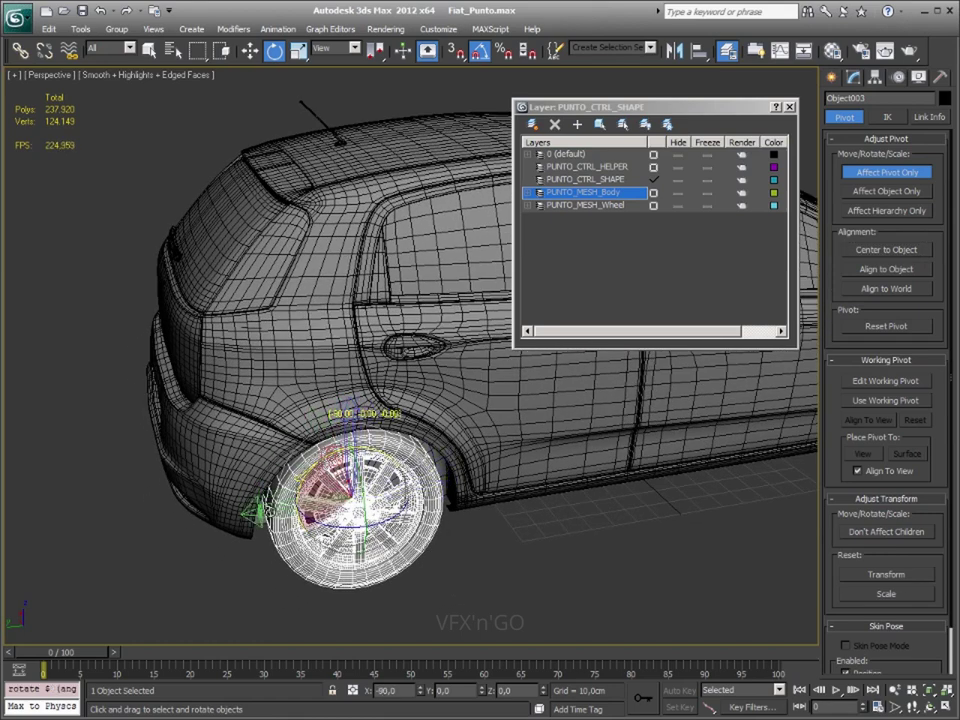
pyautogui.press('w')
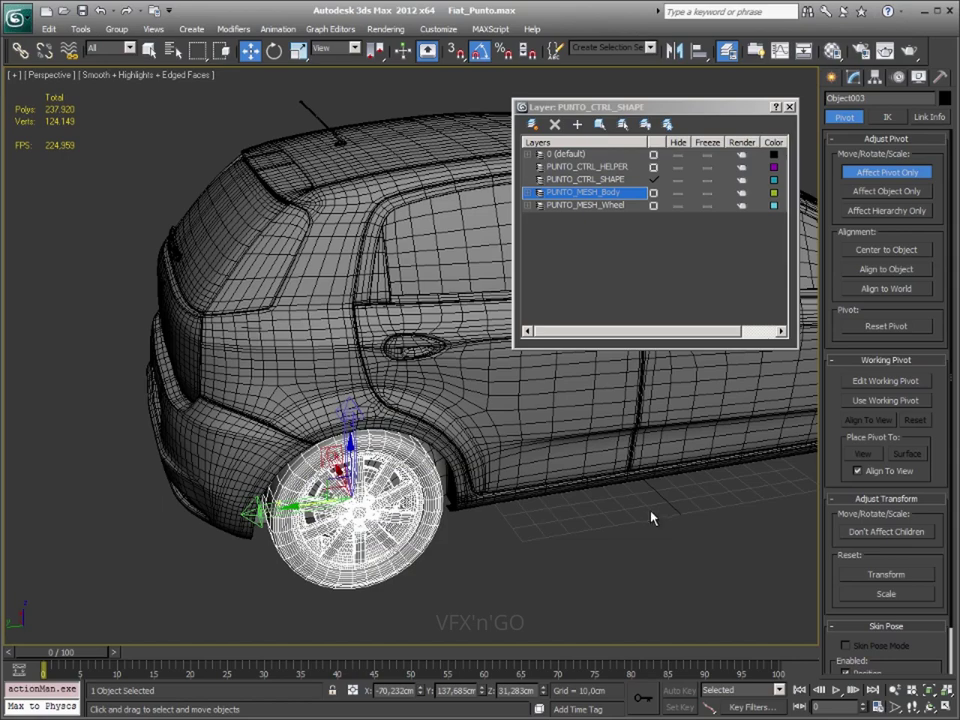
# Centre the remaining front wheel's pivot, rotate it about 90°, then select the car body
pyautogui.keyDown('alt'); pyautogui.moveTo(651, 518); pyautogui.dragTo(429, 530, button='middle'); pyautogui.keyUp('alt')
pyautogui.click(580, 445)
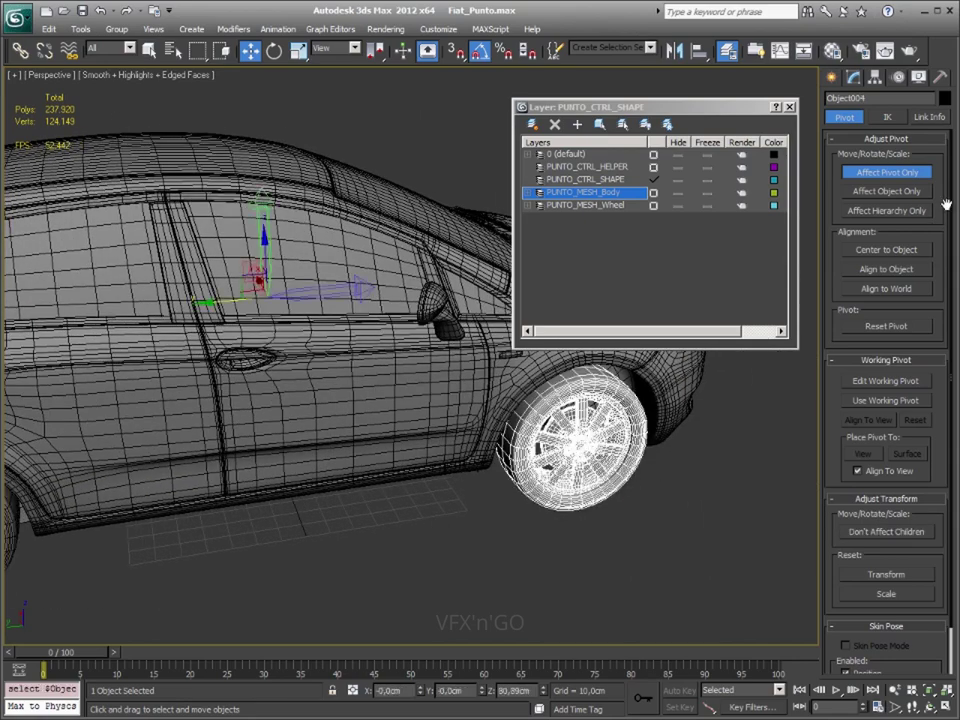
pyautogui.click(911, 250)
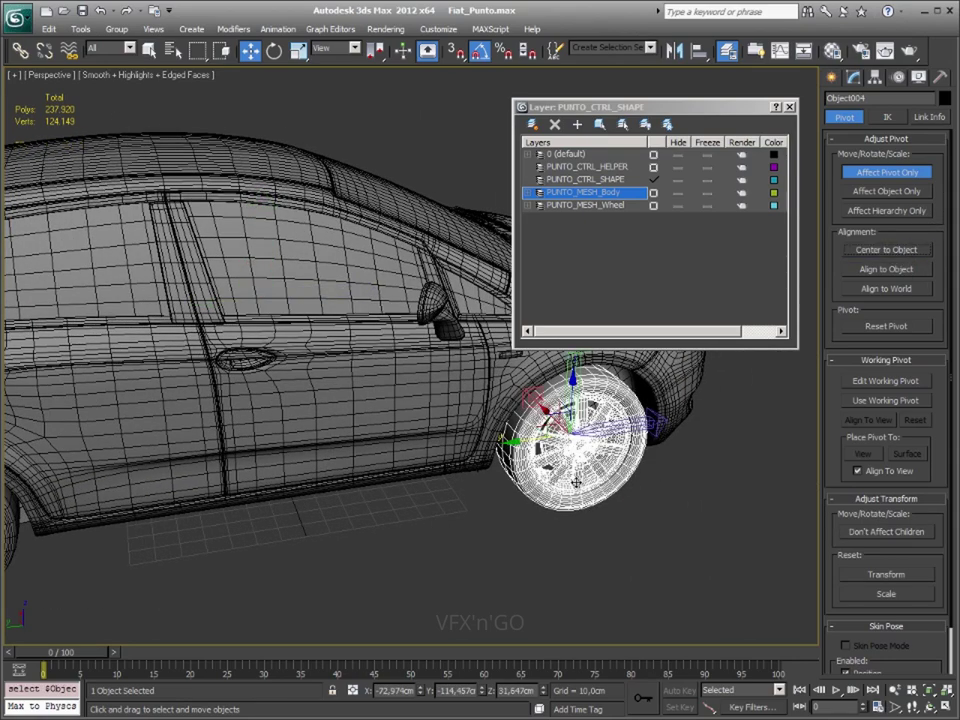
pyautogui.press('e')
pyautogui.moveTo(408, 297)
pyautogui.mouseDown()
pyautogui.moveTo(368, 340)
pyautogui.moveTo(427, 300)
pyautogui.moveTo(368, 335)
pyautogui.mouseUp()
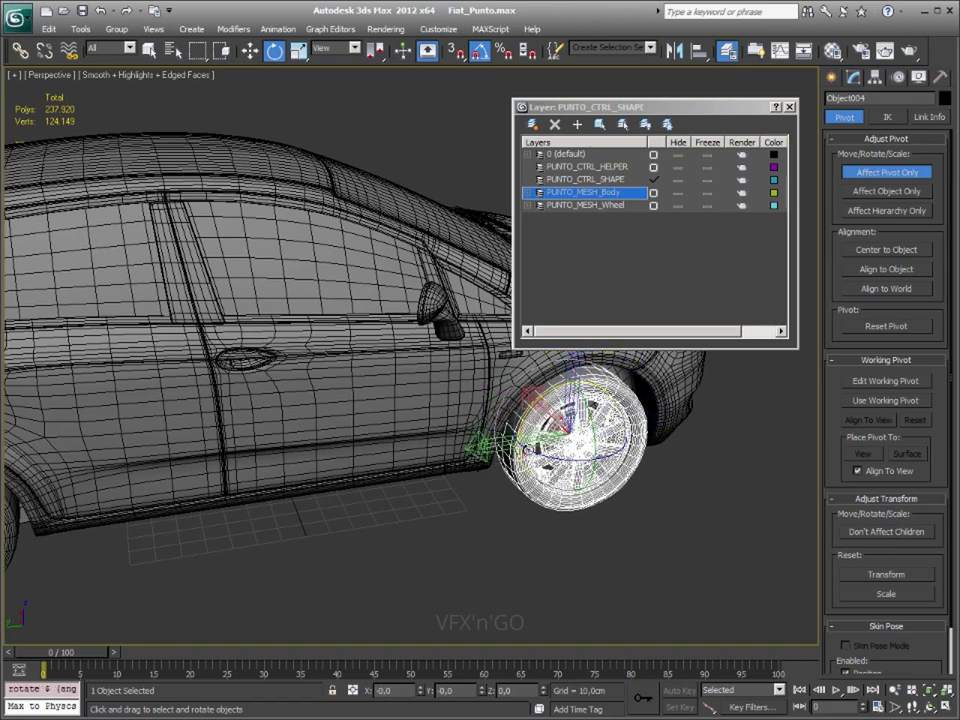
pyautogui.scroll(-2, 696, 491)
pyautogui.scroll(-2, 670, 506)
pyautogui.scroll(-2, 648, 500)
pyautogui.keyDown('alt'); pyautogui.moveTo(648, 500); pyautogui.dragTo(420, 298, button='middle'); pyautogui.keyUp('alt')
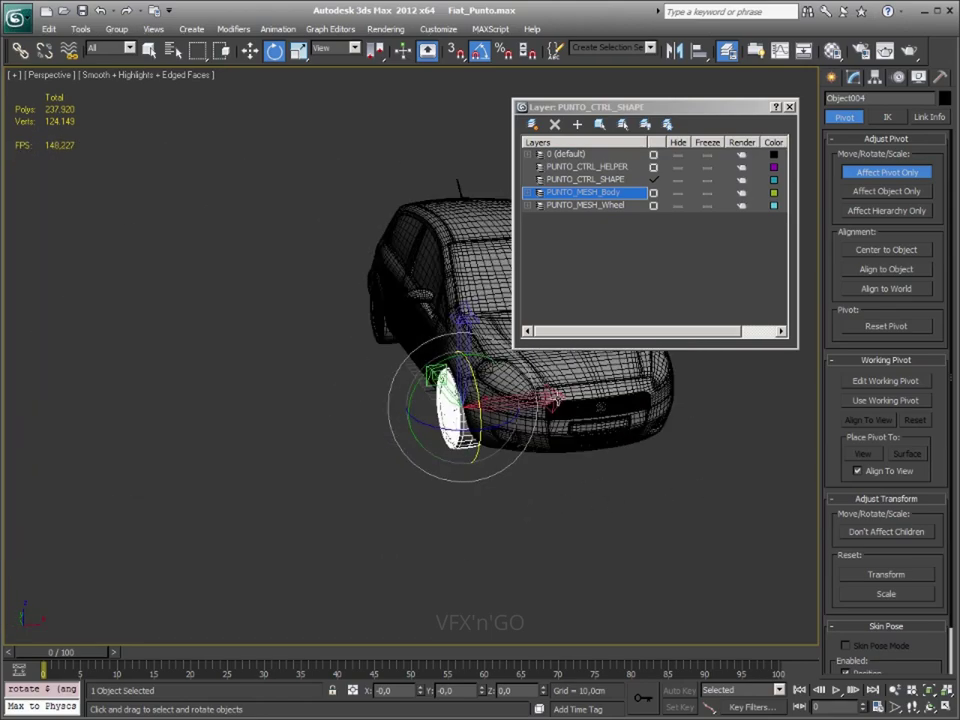
pyautogui.click(422, 294)
pyautogui.moveTo(346, 355)
pyautogui.keyDown('alt'); pyautogui.mouseDown(button='middle')
pyautogui.moveTo(503, 471)
pyautogui.moveTo(423, 469)
pyautogui.moveTo(439, 482)
pyautogui.moveTo(470, 480)
pyautogui.mouseUp(button='middle'); pyautogui.keyUp('alt')
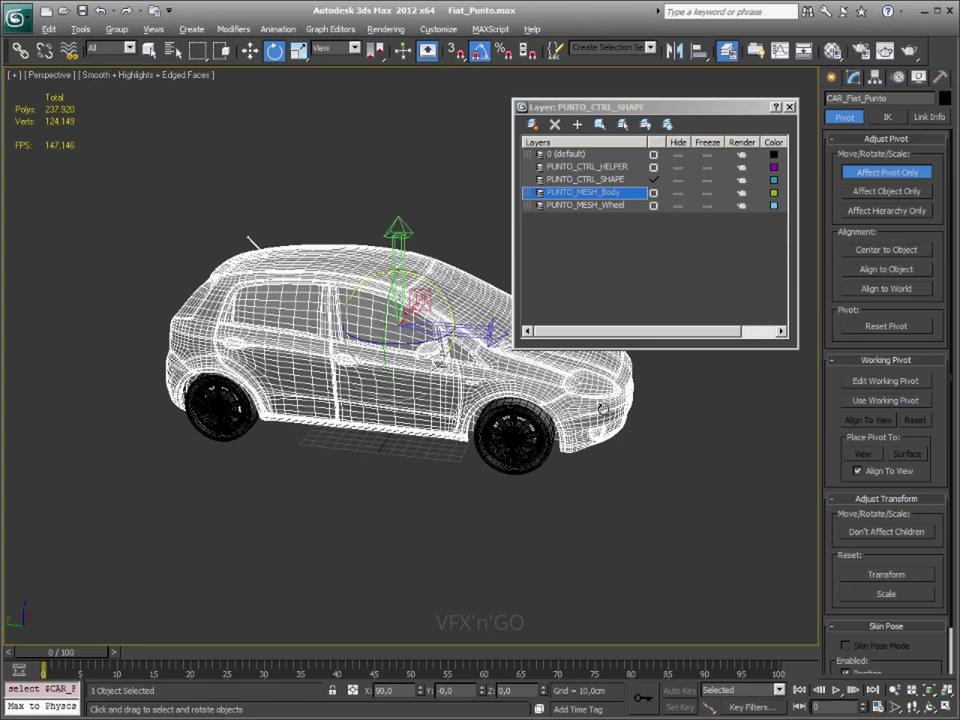
# Rotate the CAR_Fiat_Punto body's pivot to -90° on X, then turn off Affect Pivot Only
pyautogui.keyDown('alt'); pyautogui.moveTo(600, 400); pyautogui.dragTo(535, 428, button='middle'); pyautogui.keyUp('alt')
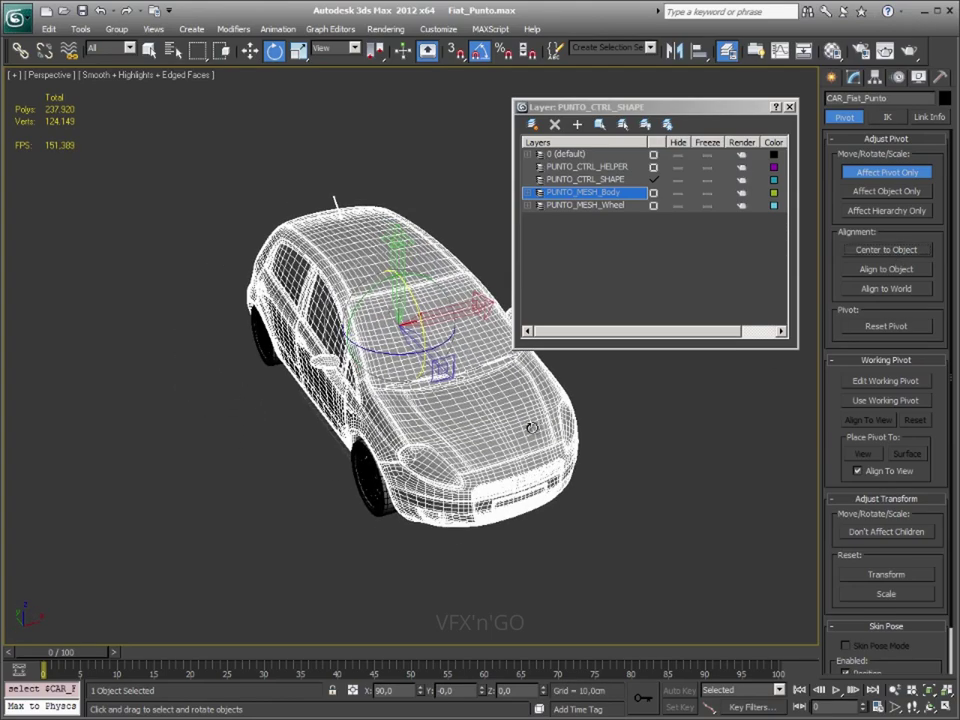
pyautogui.press('w')
pyautogui.moveTo(474, 432); pyautogui.dragTo(422, 425, button='middle')
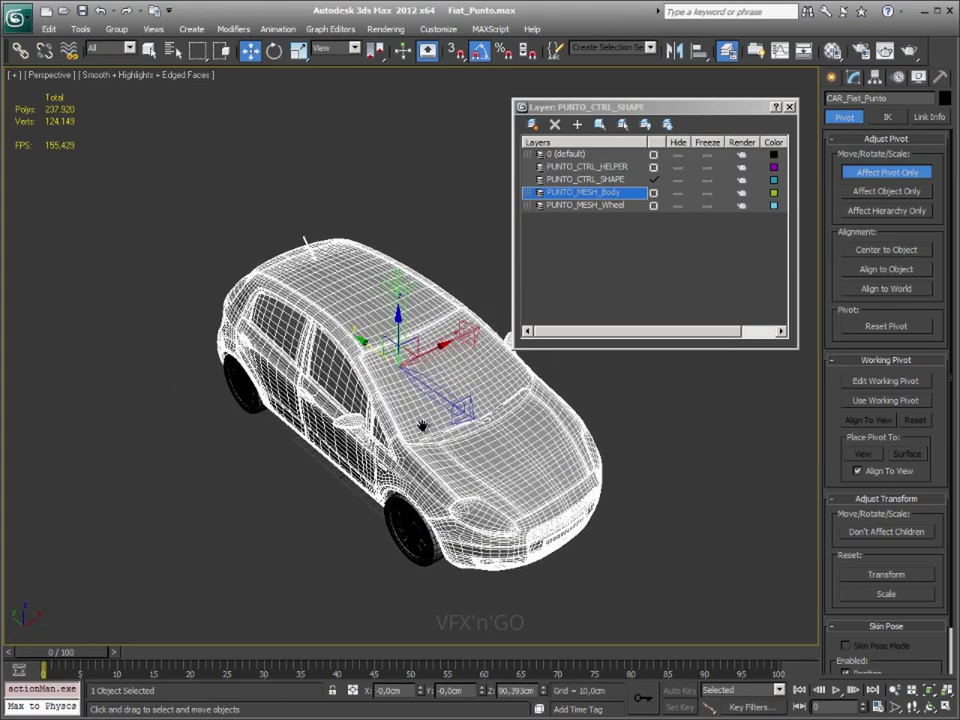
pyautogui.press('e')
pyautogui.moveTo(431, 363); pyautogui.dragTo(397, 307)
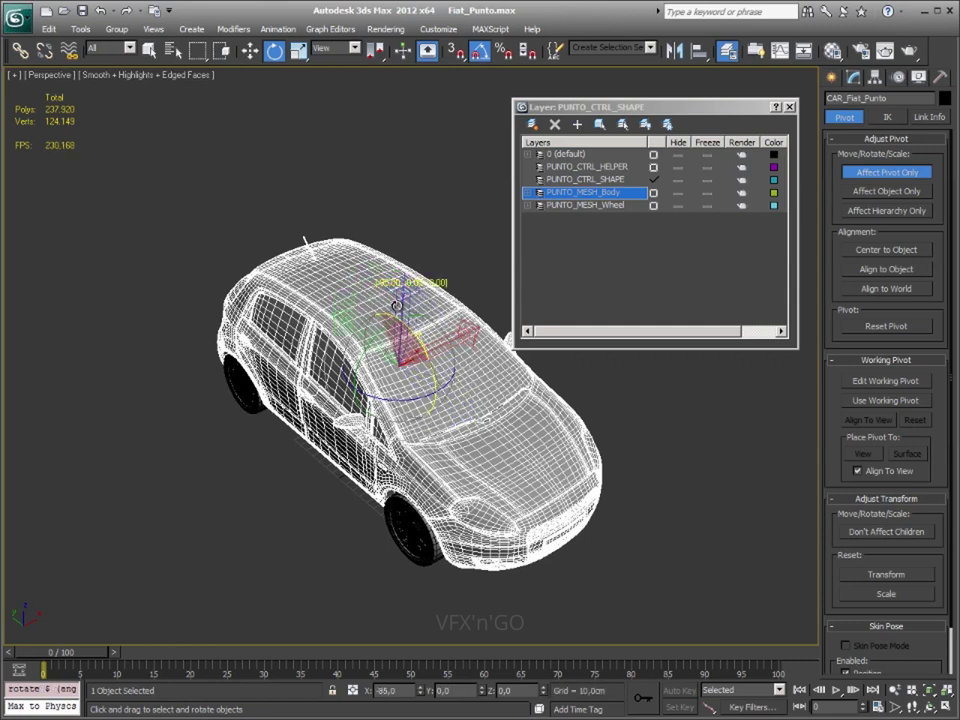
pyautogui.moveTo(397, 305); pyautogui.dragTo(395, 305)
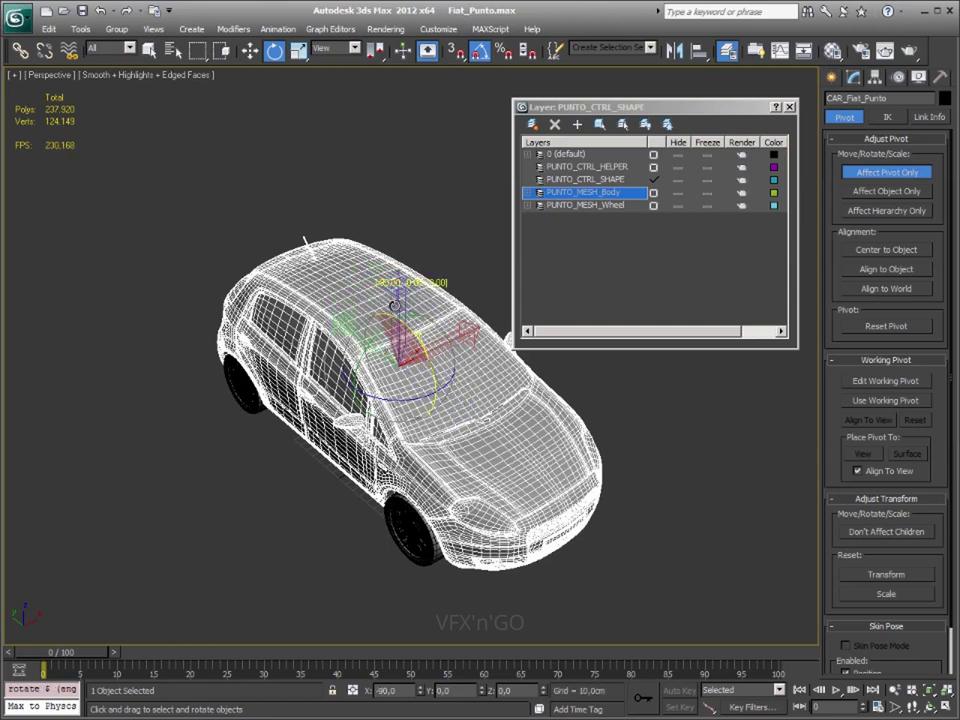
pyautogui.keyDown('alt'); pyautogui.moveTo(395, 305); pyautogui.dragTo(437, 440, button='middle'); pyautogui.keyUp('alt')
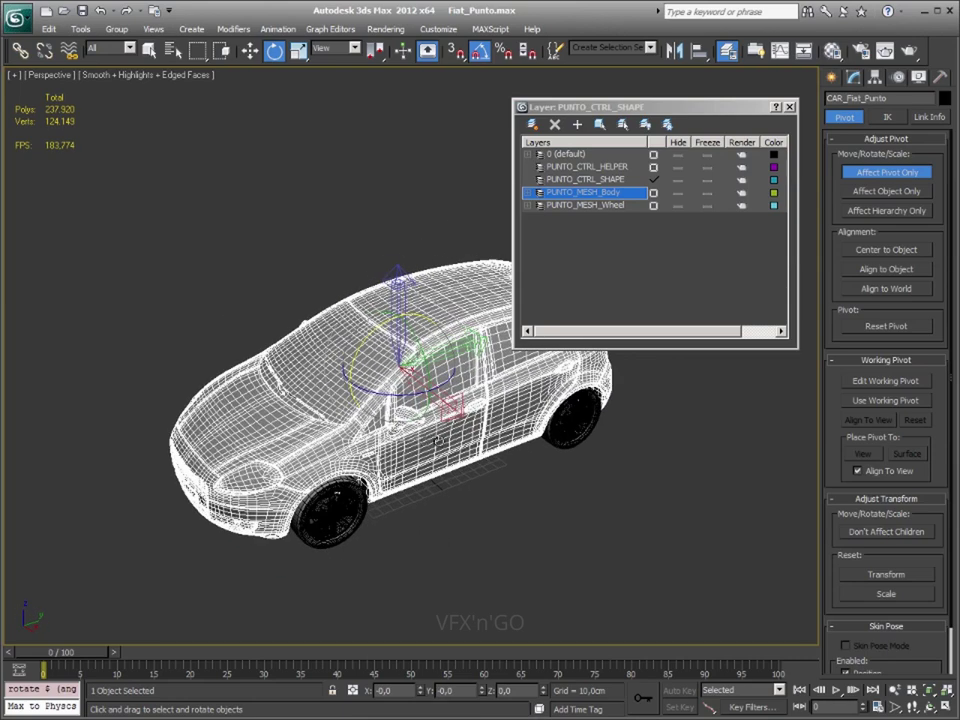
pyautogui.click(886, 172)
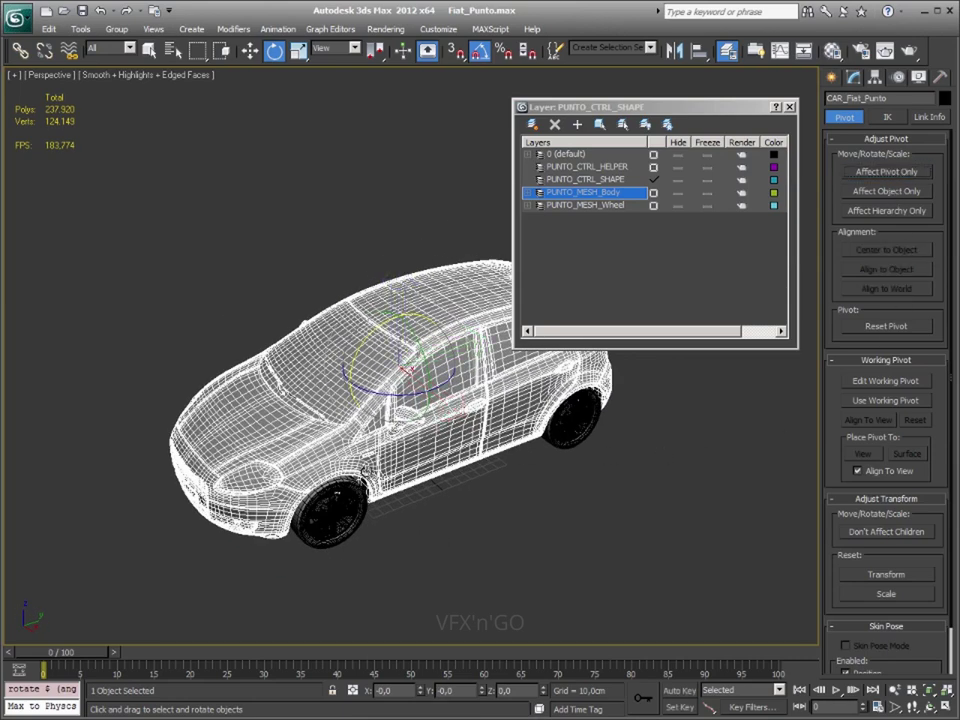
# Apply Reset XForm's Reset Selected to the car body, then to each wheel in turn
pyautogui.click(940, 78)
pyautogui.click(886, 262)
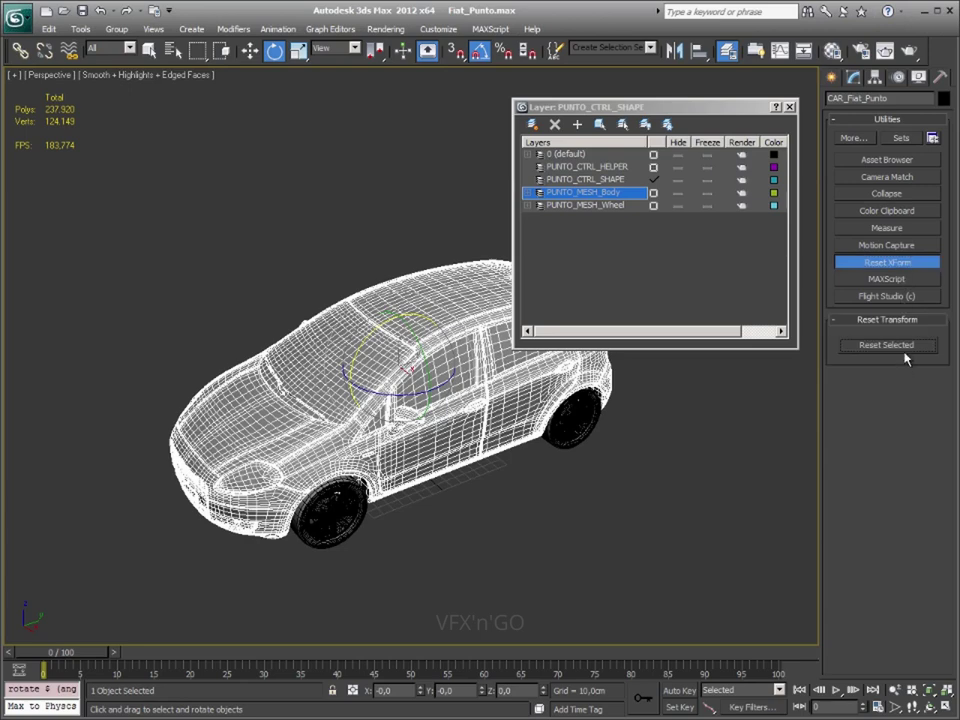
pyautogui.click(870, 345)
pyautogui.click(583, 414)
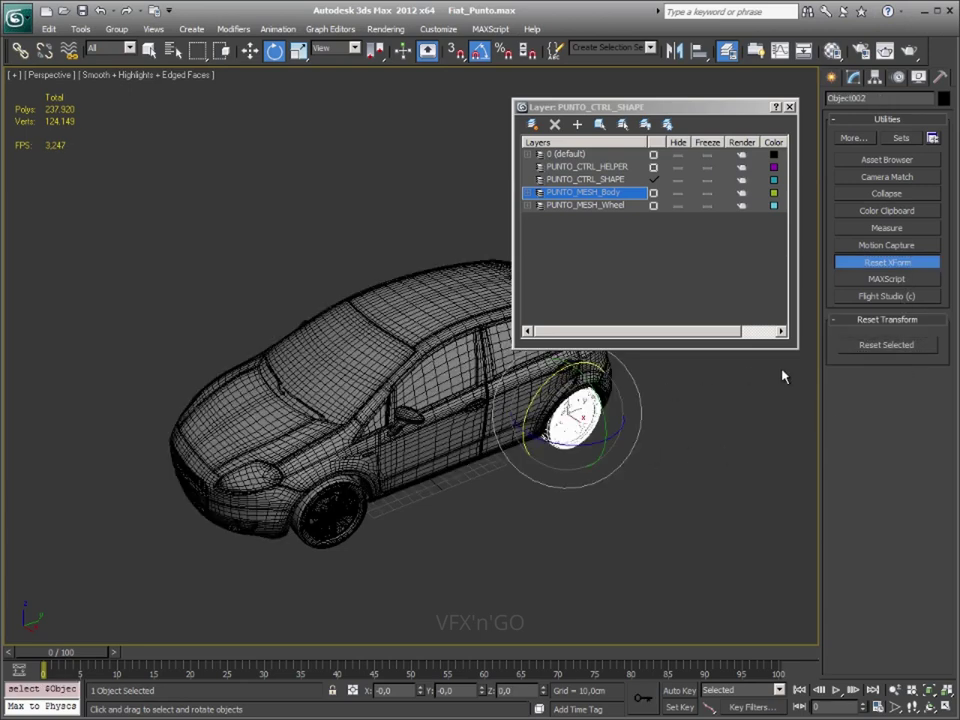
pyautogui.click(900, 346)
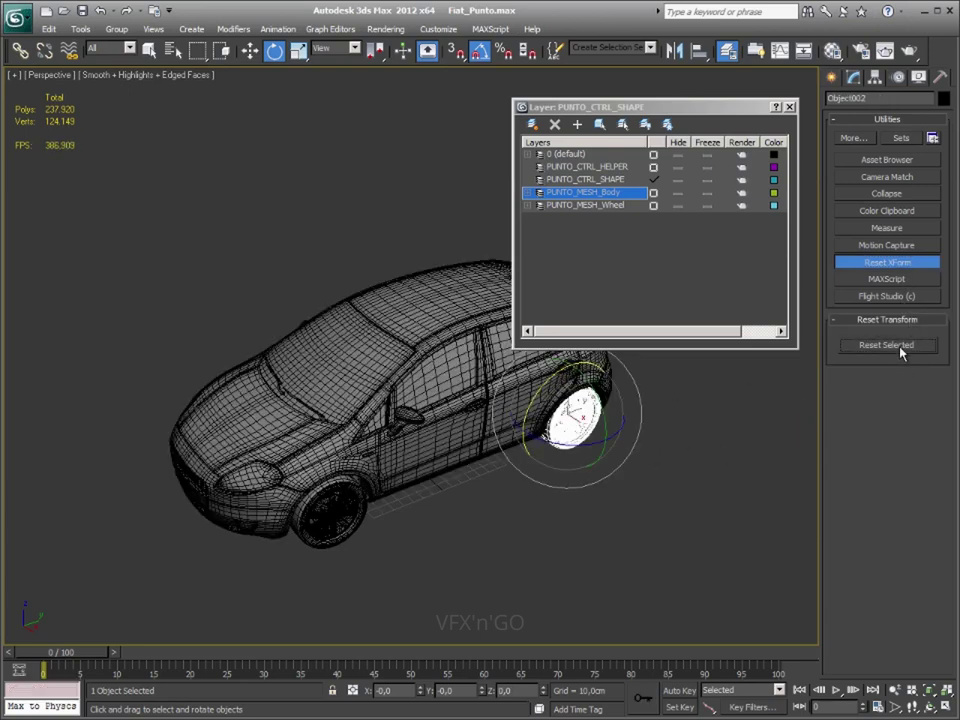
pyautogui.click(332, 505)
pyautogui.keyDown('alt'); pyautogui.moveTo(365, 400); pyautogui.dragTo(488, 524, button='middle'); pyautogui.keyUp('alt')
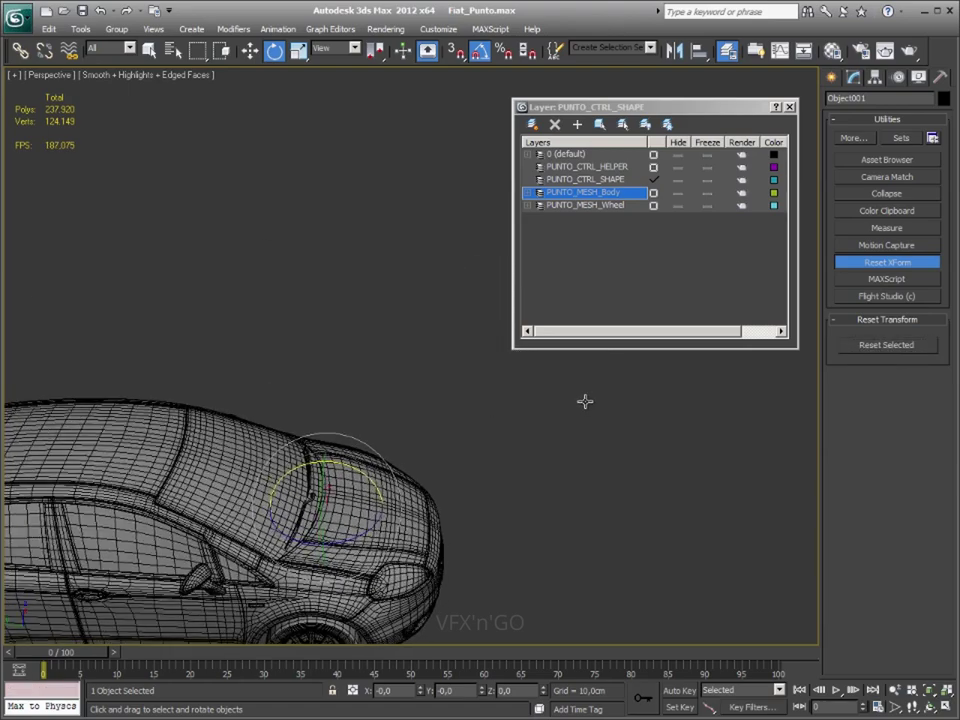
pyautogui.click(488, 524)
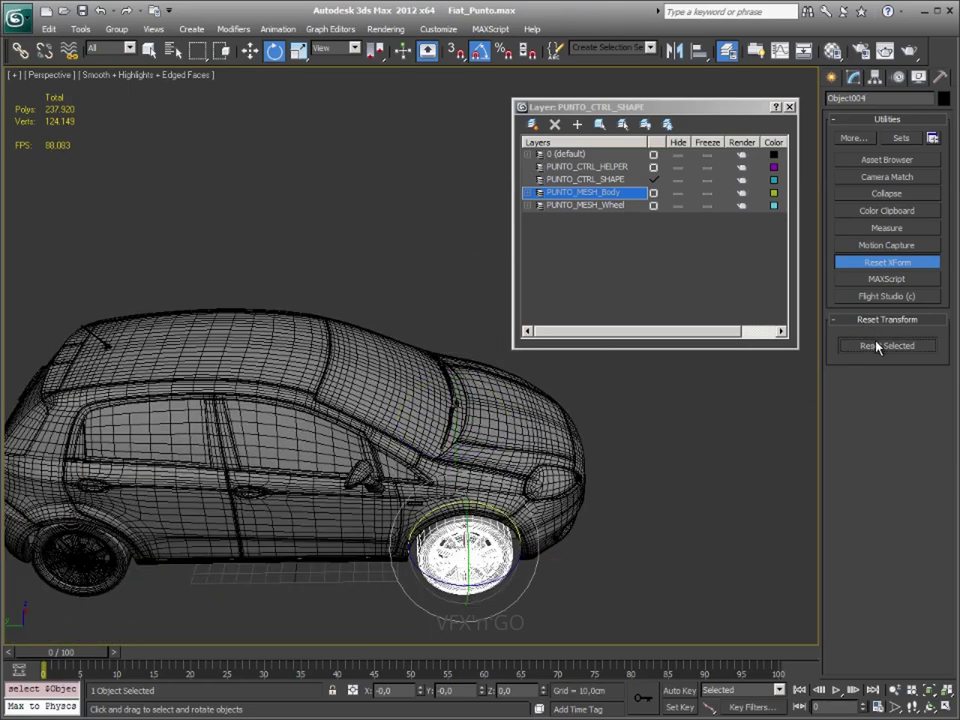
pyautogui.click(277, 512)
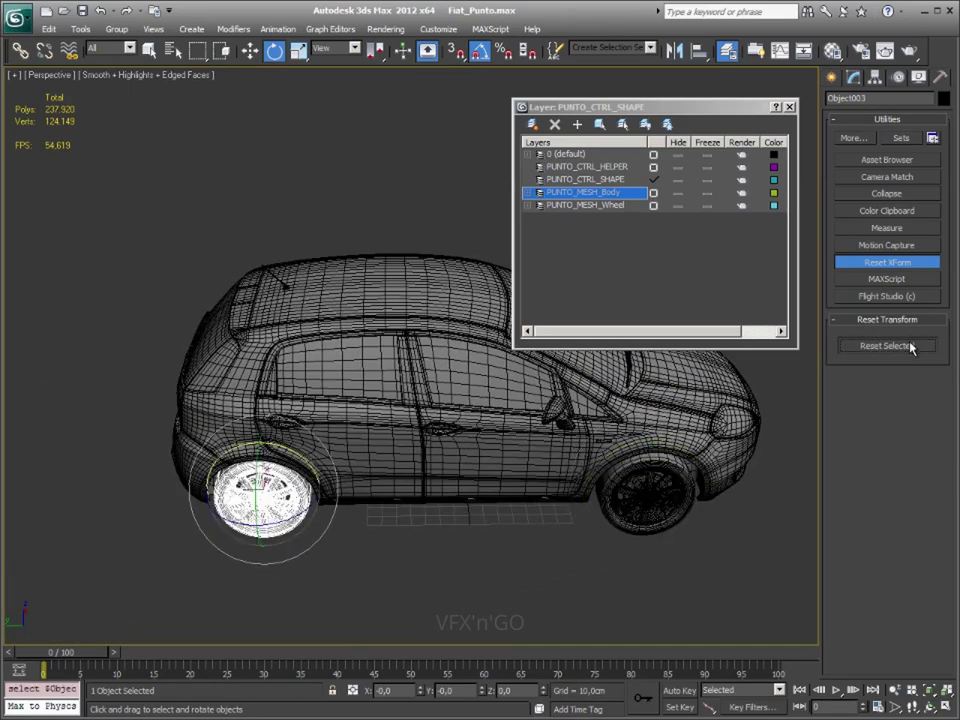
pyautogui.moveTo(589, 439)
pyautogui.keyDown('alt'); pyautogui.mouseDown(button='middle')
pyautogui.moveTo(522, 400)
pyautogui.moveTo(400, 430)
pyautogui.mouseUp(button='middle'); pyautogui.keyUp('alt')
pyautogui.keyDown('ctrl'); pyautogui.moveTo(388, 422); pyautogui.dragTo(667, 548); pyautogui.keyUp('ctrl')
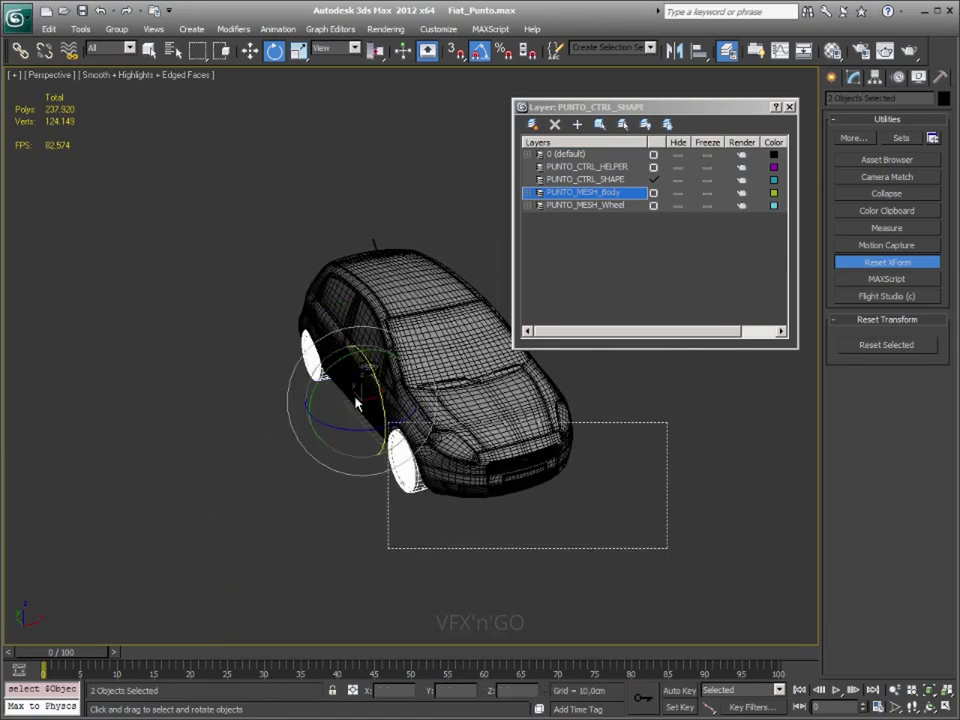
# Convert the body and four wheels to Editable Mesh, then deselect everything
pyautogui.moveTo(355, 403); pyautogui.dragTo(286, 252)
pyautogui.rightClick(350, 250)
pyautogui.moveTo(377, 388)
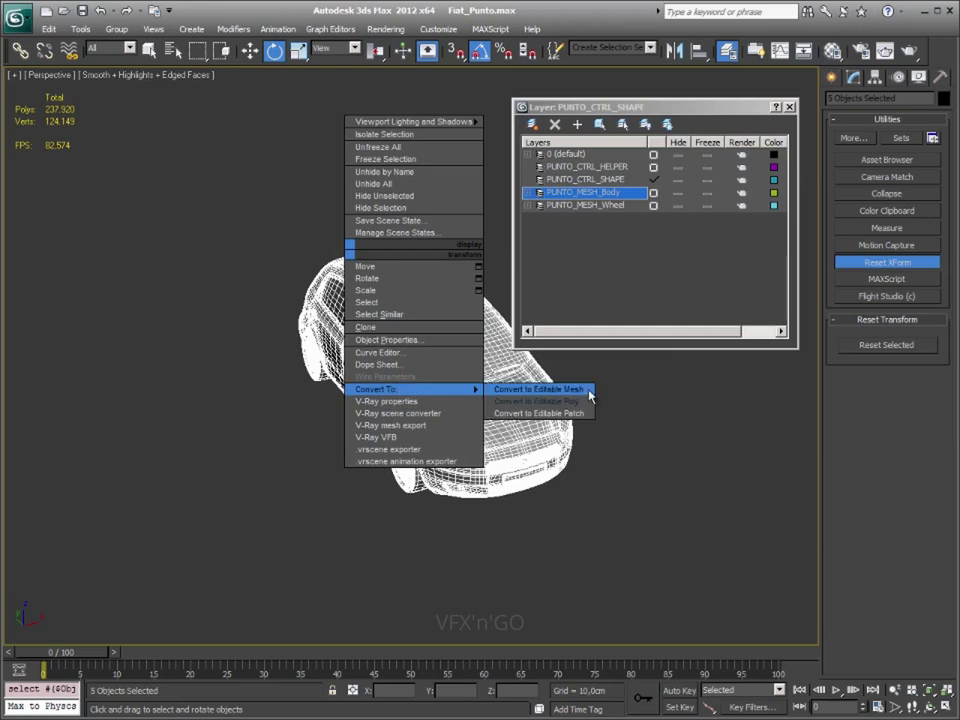
pyautogui.click(560, 390)
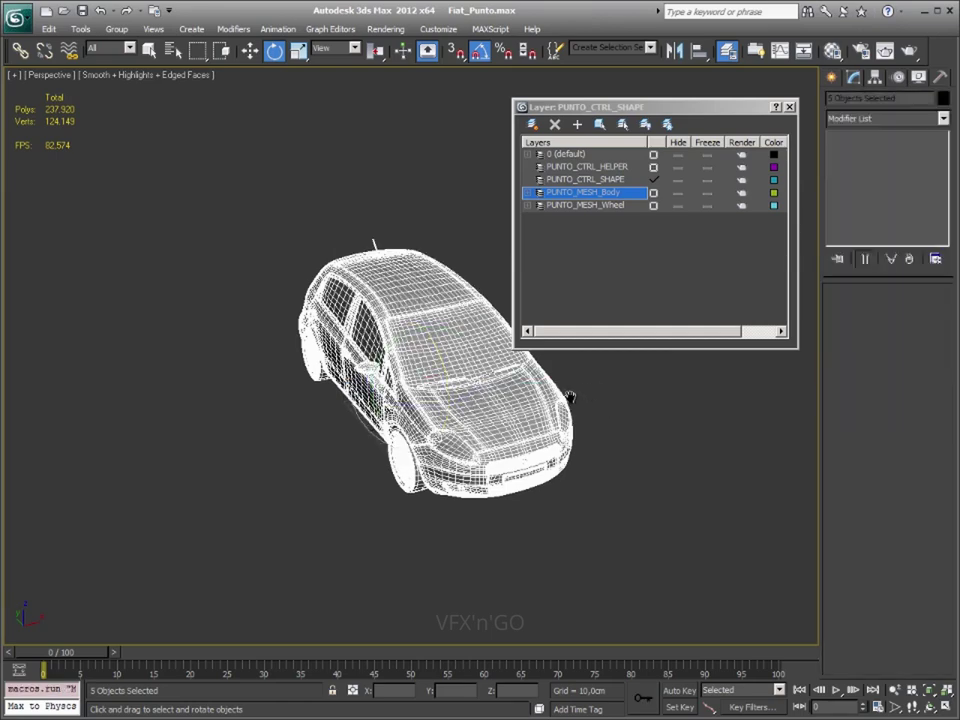
pyautogui.moveTo(570, 399)
pyautogui.mouseDown(button='middle')
pyautogui.moveTo(580, 388)
pyautogui.moveTo(551, 407)
pyautogui.moveTo(461, 396)
pyautogui.moveTo(494, 490)
pyautogui.moveTo(424, 450)
pyautogui.mouseUp(button='middle')
pyautogui.click(572, 402)
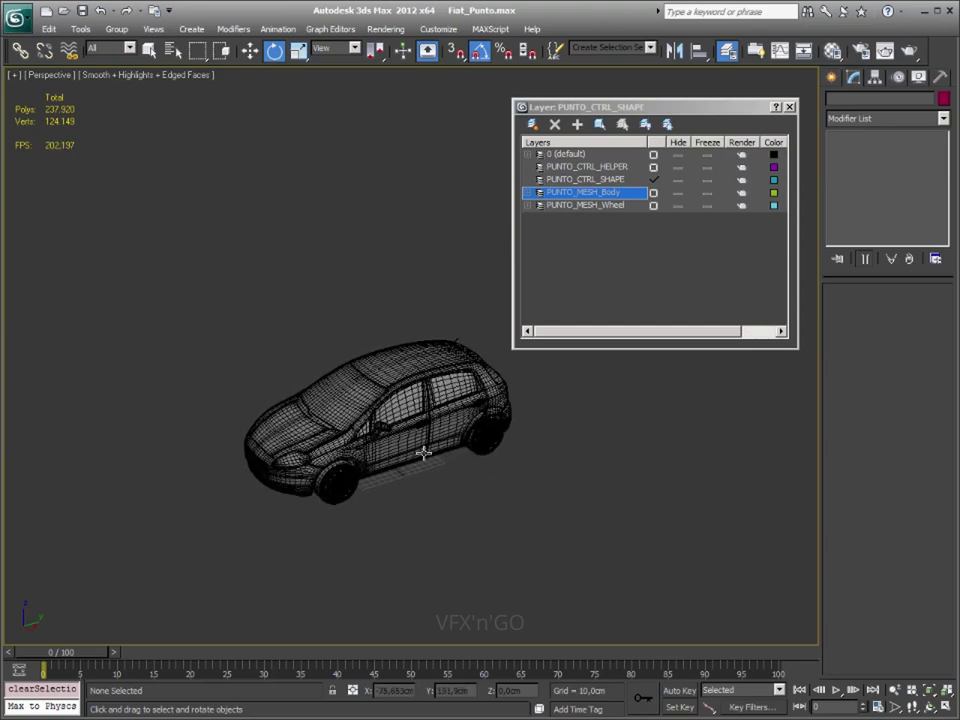